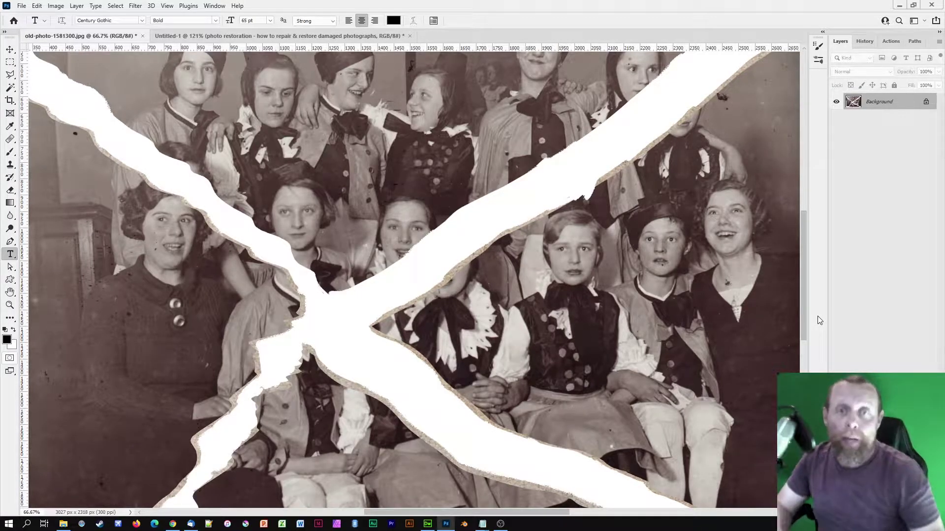
key(ctrl+plus)
key(ctrl+plus)
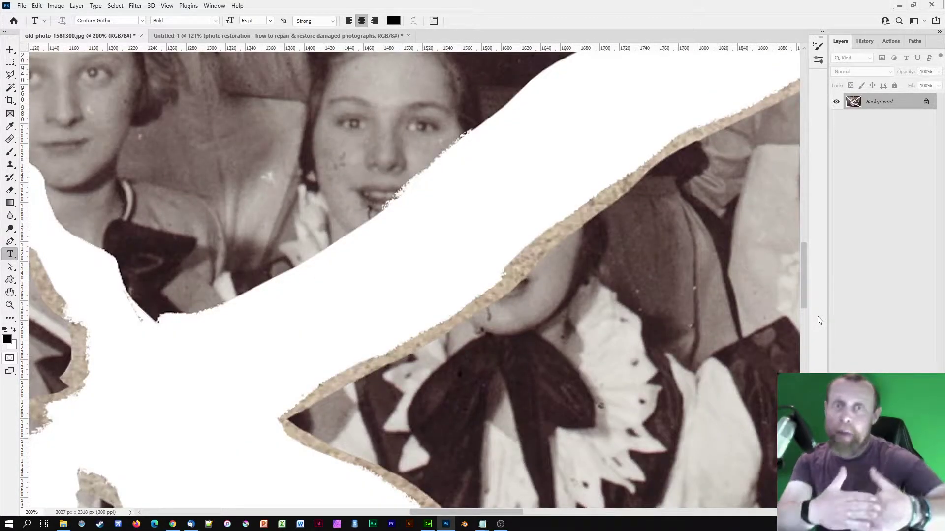
key(ctrl+minus)
key(ctrl+0)
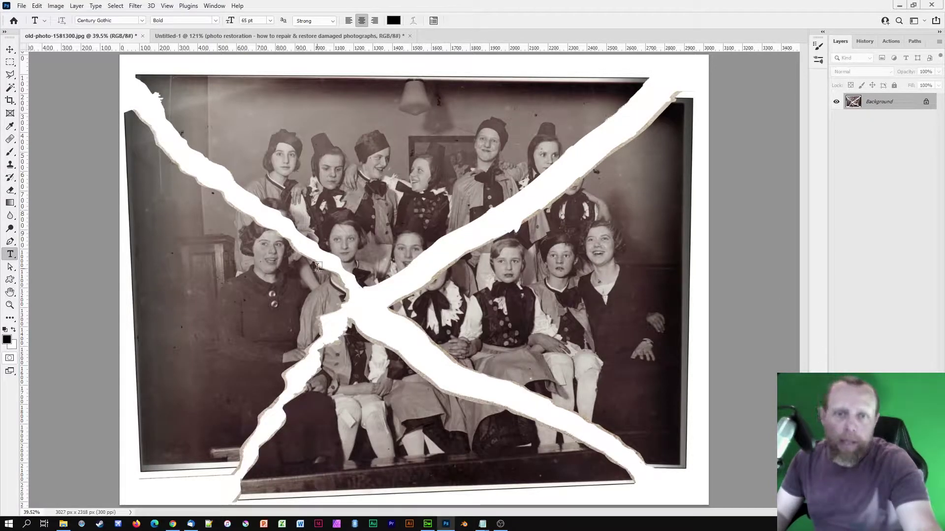
- Select the connected white tears and white border of the torn photo with the Magic Wand tool
click(10, 88)
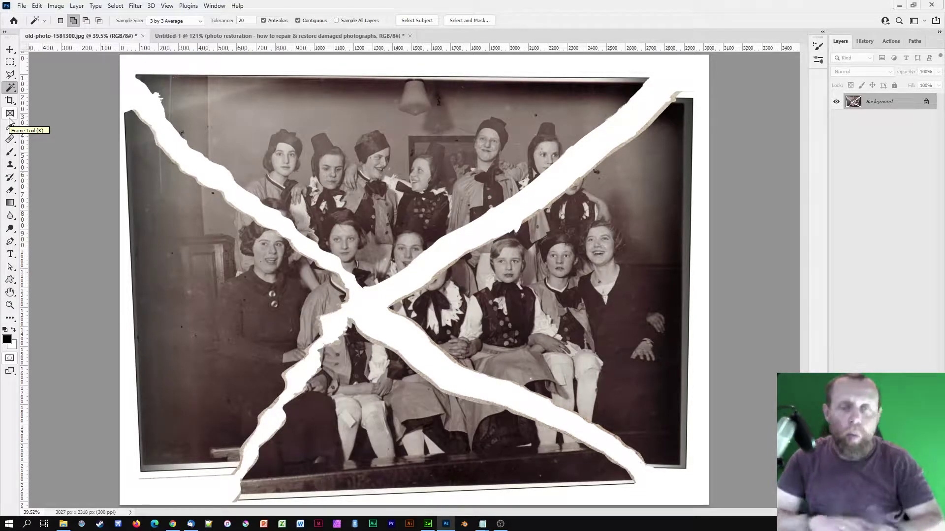
key(ctrl+plus)
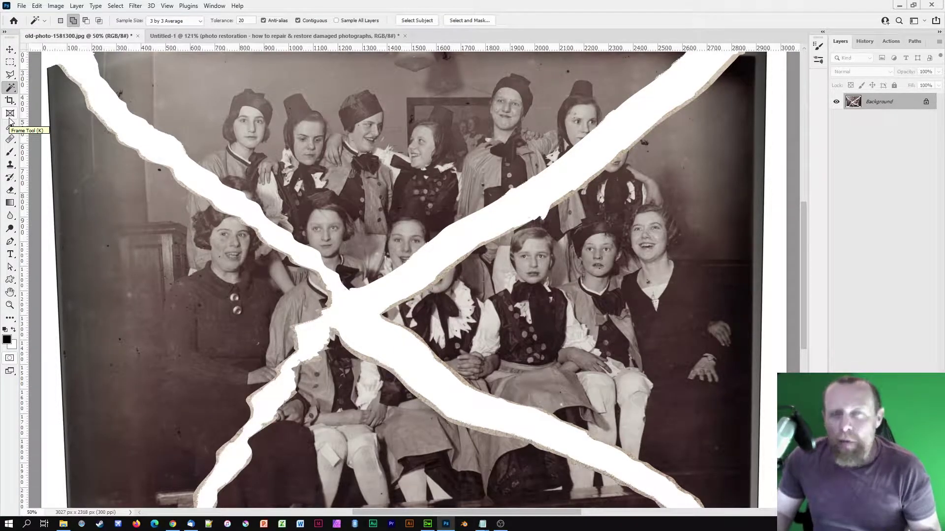
click(9, 75)
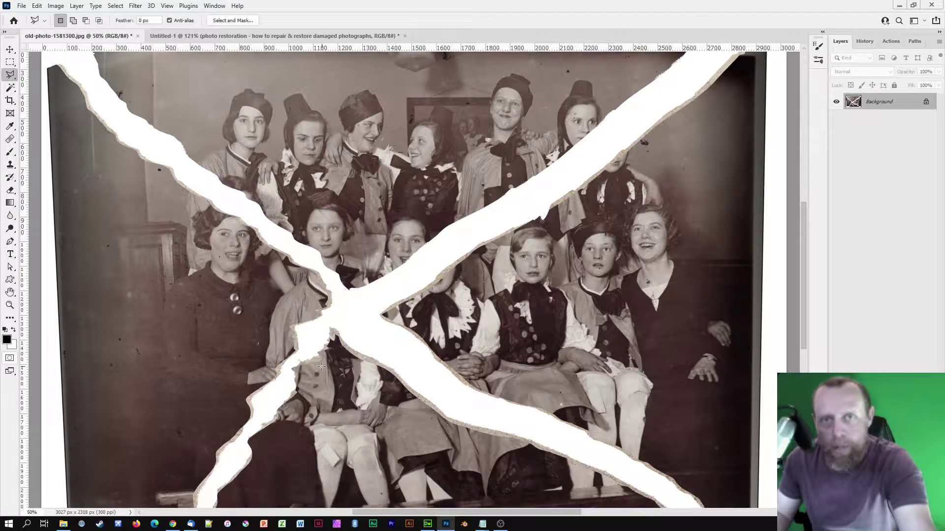
click(10, 89)
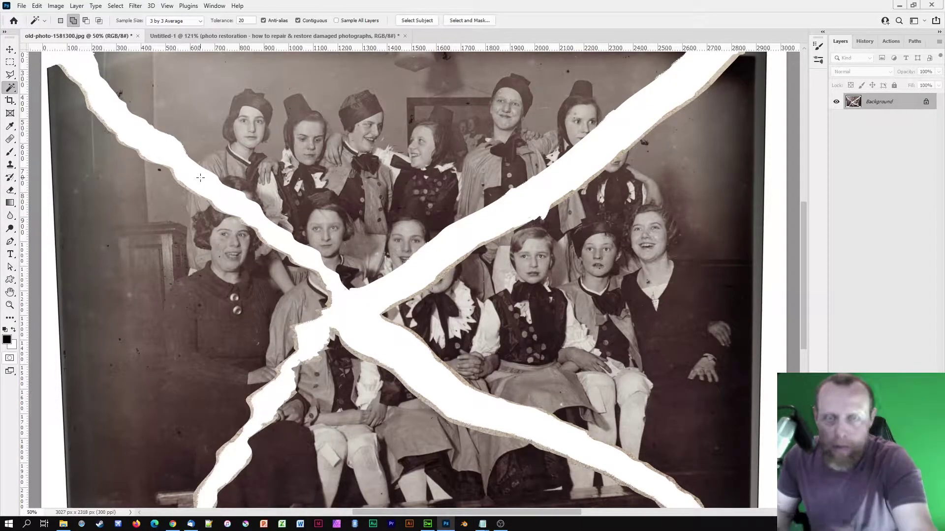
scroll(201, 178, down, 2)
click(207, 171)
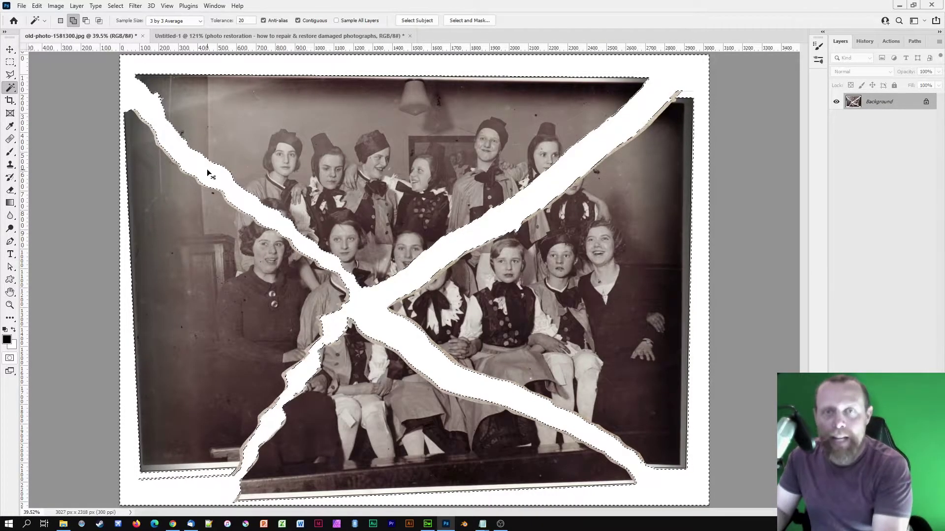
- Invert the selection to copy only the photo pieces onto a new layer, and hide the Background layer
key(ctrl+shift+i)
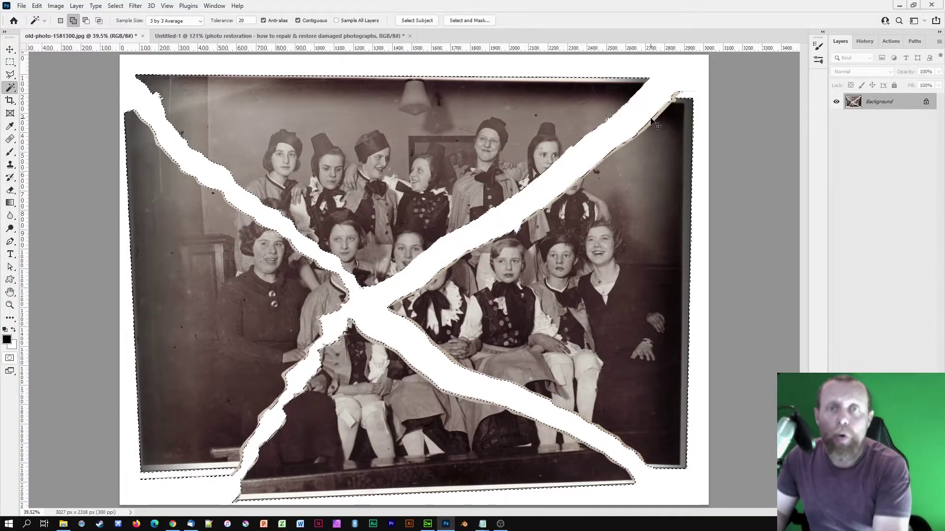
key(ctrl+j)
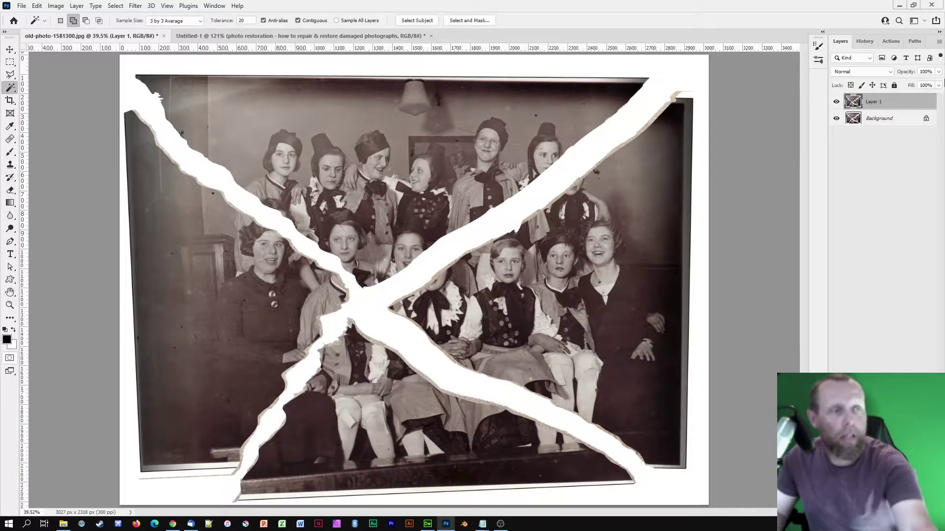
click(836, 118)
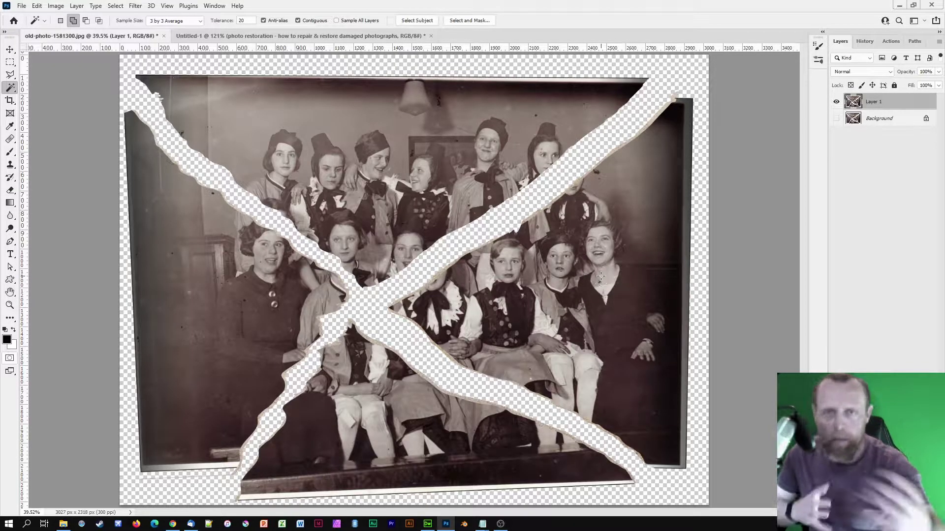
- Outline the upper photo piece with the Polygonal Lasso, running through the two upper tears and around its top edge
key(ctrl+plus)
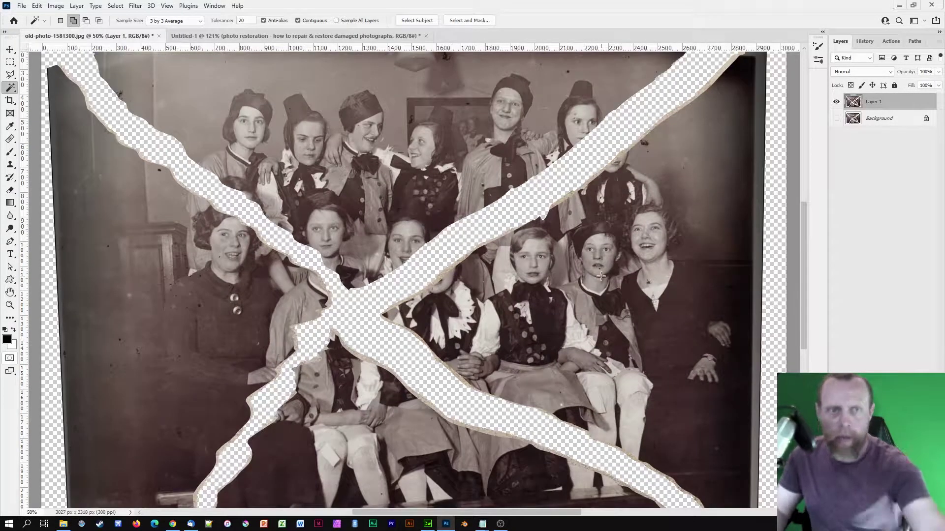
drag(273, 226, 260, 285)
key(l)
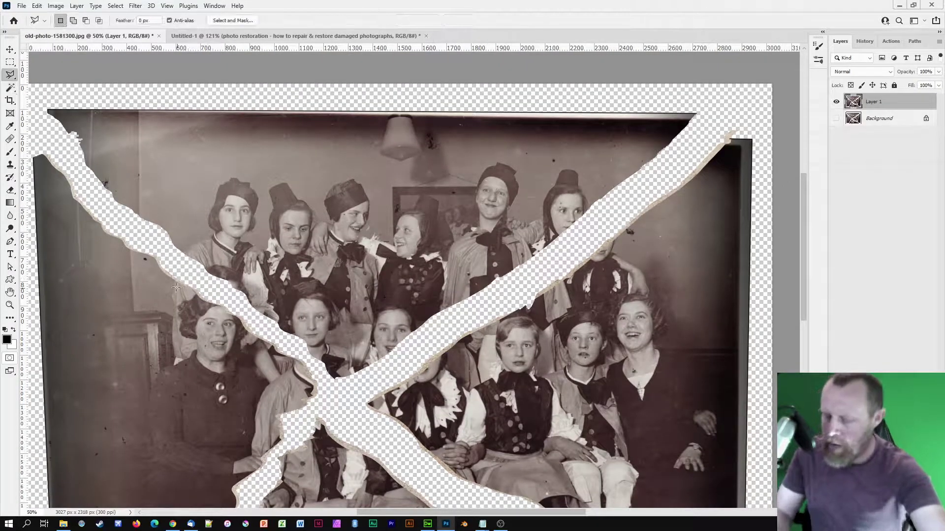
click(42, 130)
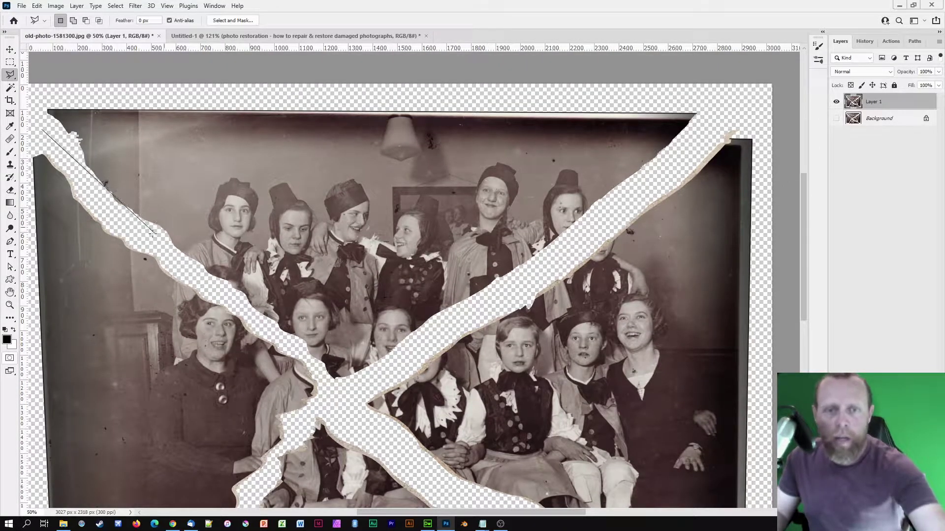
click(117, 225)
click(212, 284)
click(285, 344)
click(315, 367)
click(346, 408)
click(623, 203)
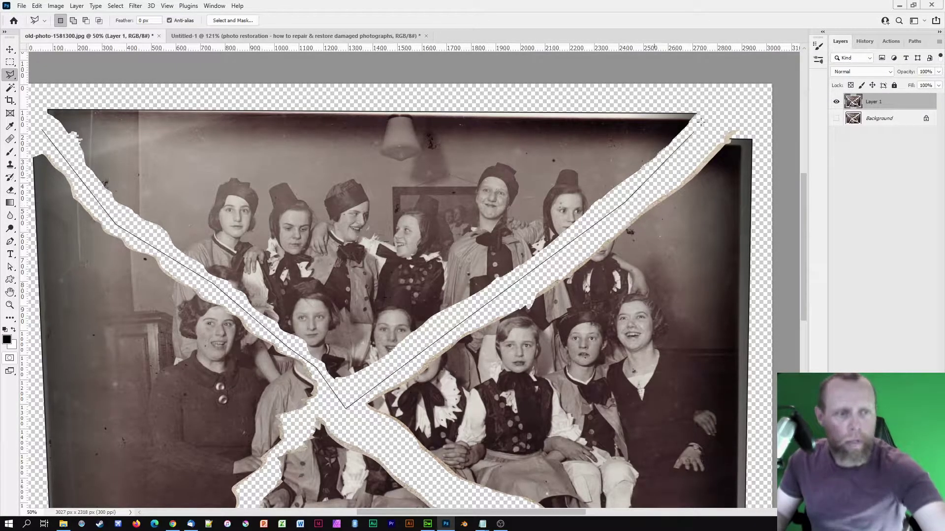
click(730, 98)
click(51, 95)
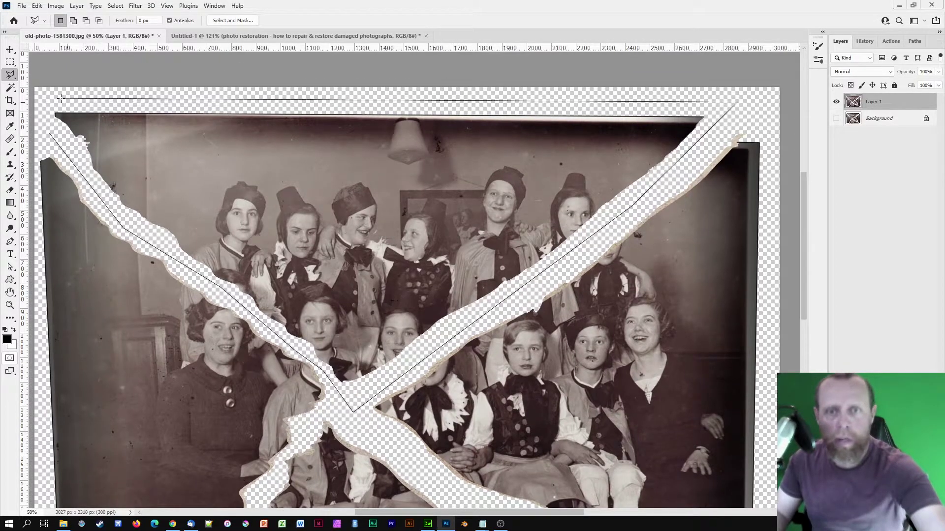
click(44, 116)
click(50, 133)
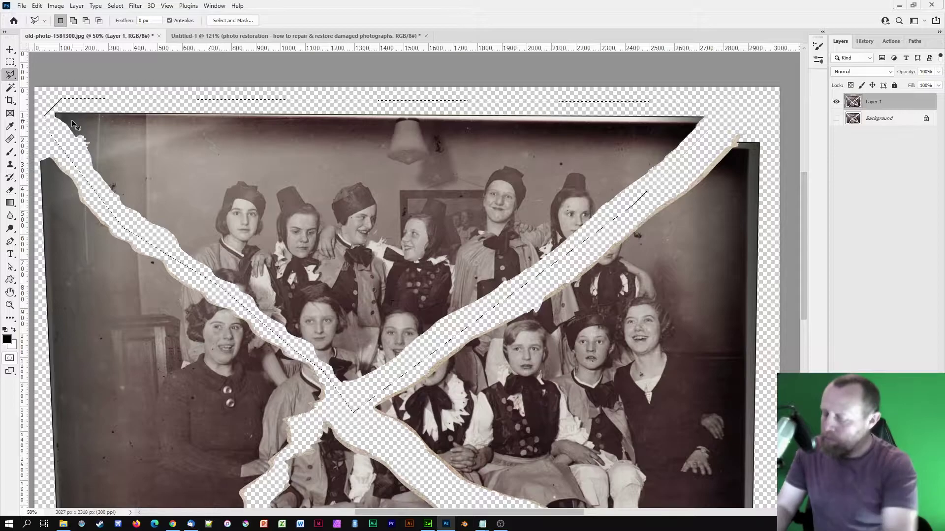
- Cut the selected upper piece, paste it in place on its own layer and name that layer Top
key(Delete)
key(ctrl+d)
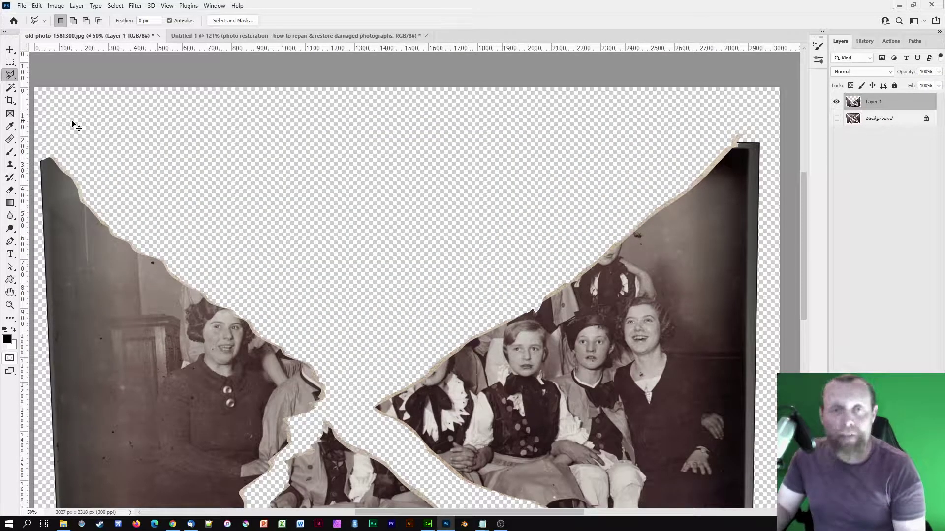
key(ctrl+v)
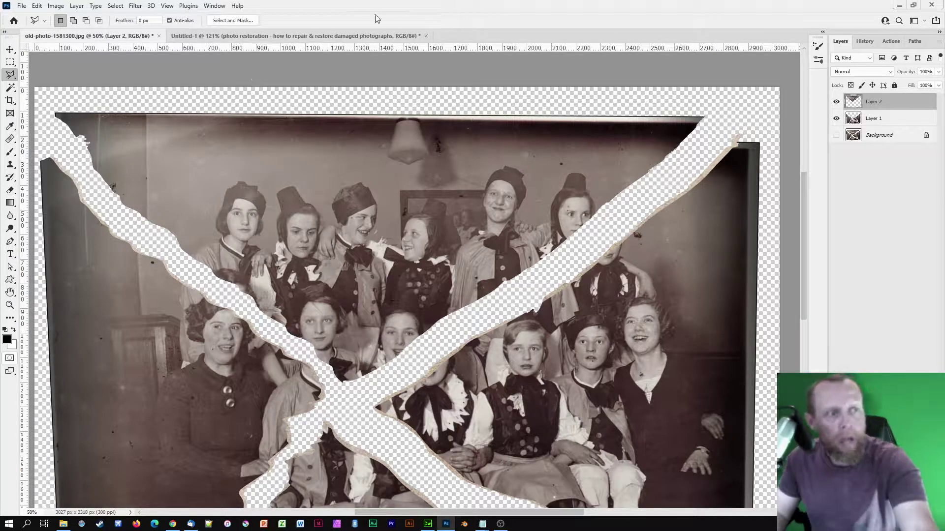
double_click(876, 102)
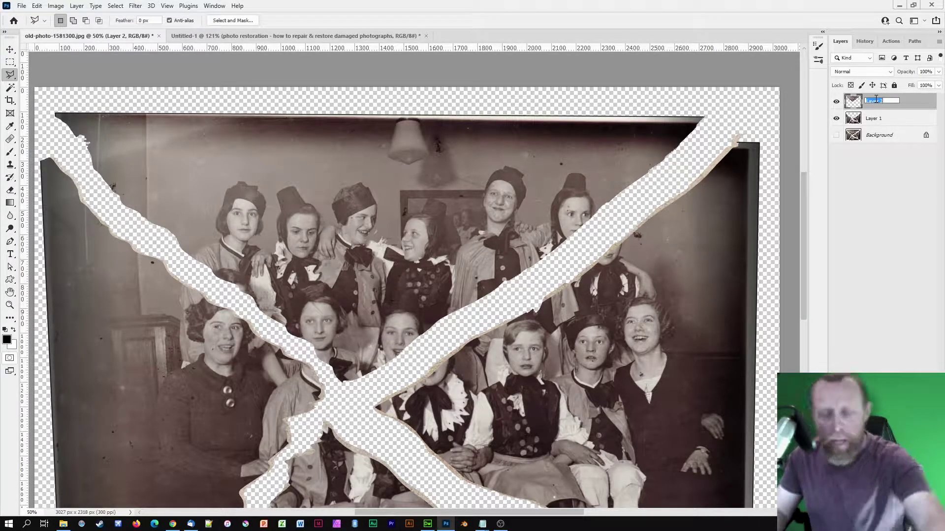
text(Top)
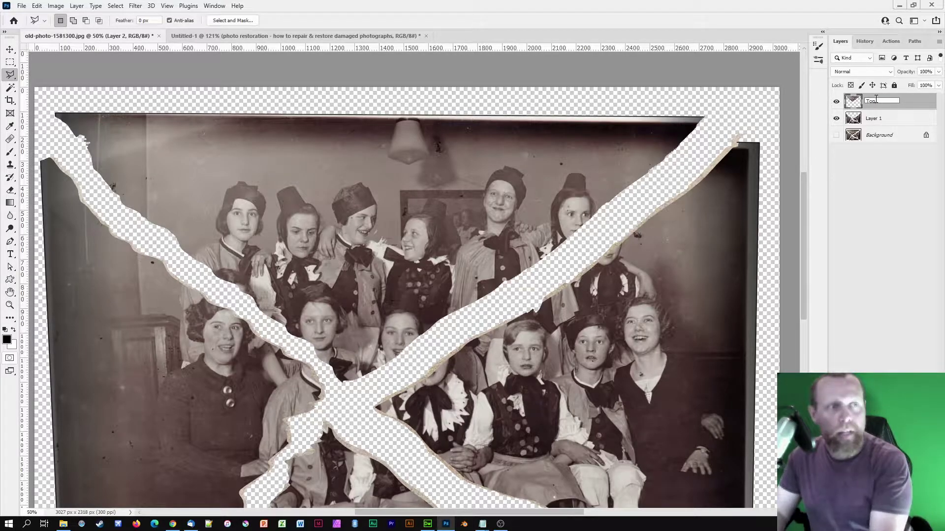
key(Return)
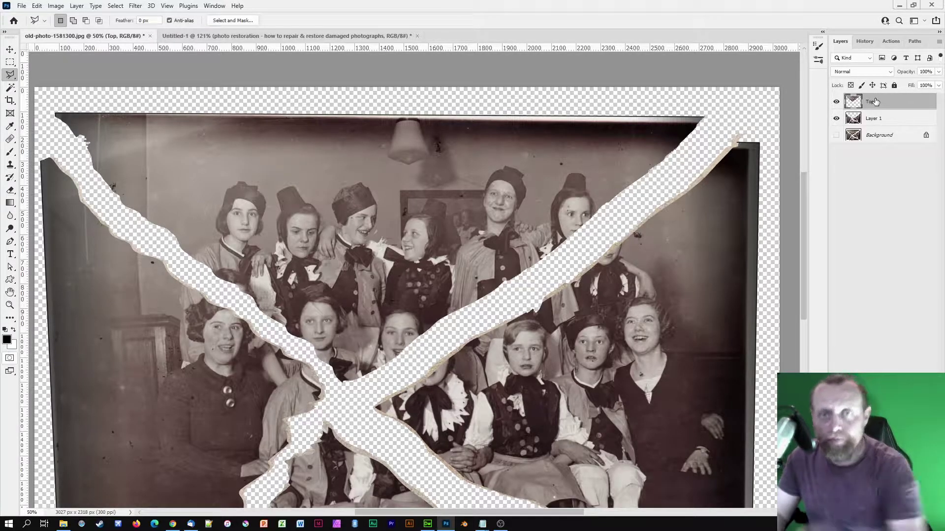
- On Layer 1, outline the right-hand photo piece with the Polygonal Lasso through its two tears and around its outer edge
click(874, 120)
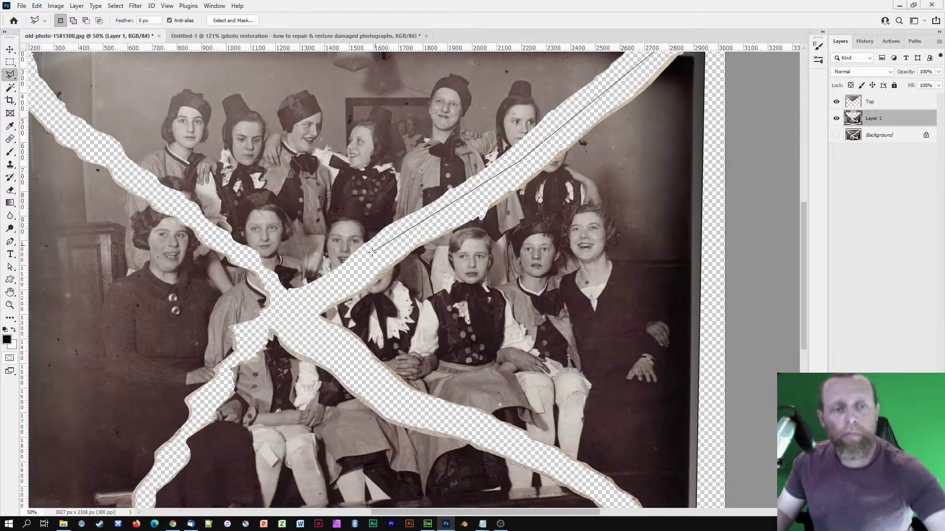
click(371, 251)
click(303, 306)
click(326, 355)
drag(436, 402, 365, 367)
click(363, 387)
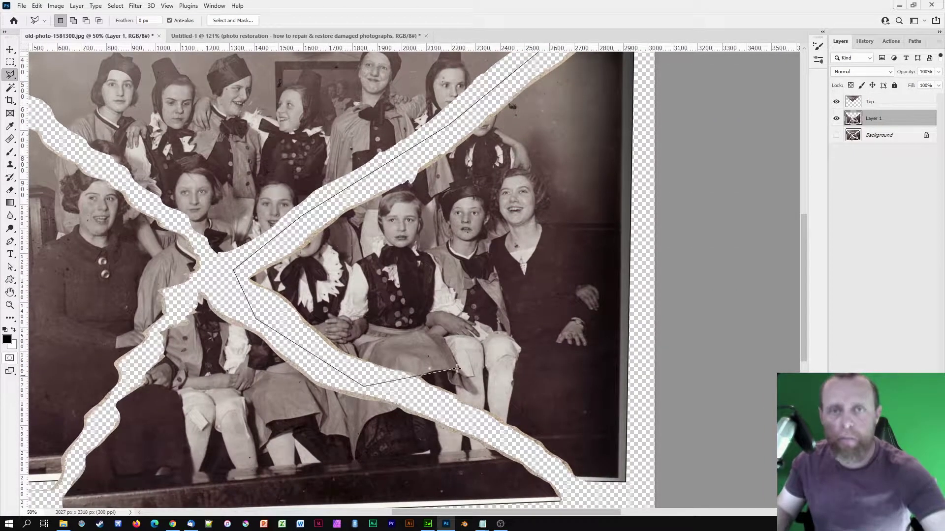
click(437, 400)
click(538, 457)
click(581, 492)
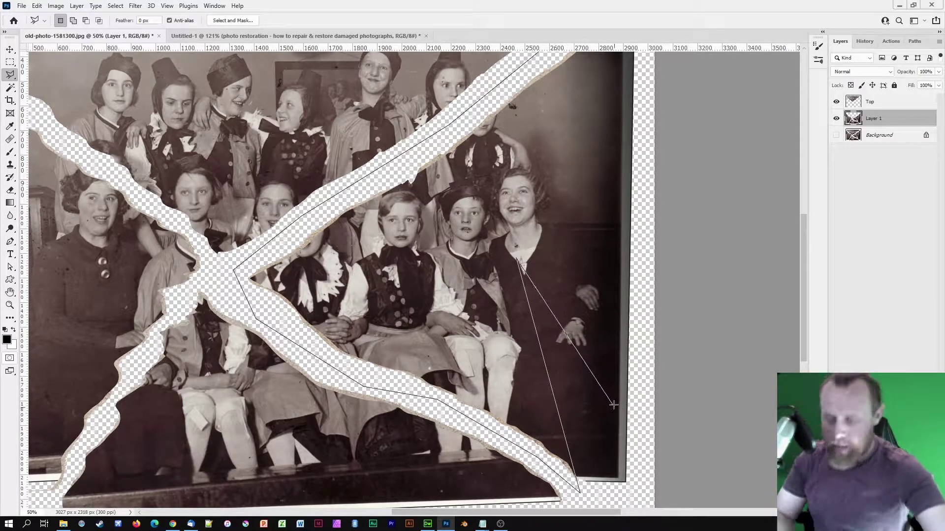
click(614, 491)
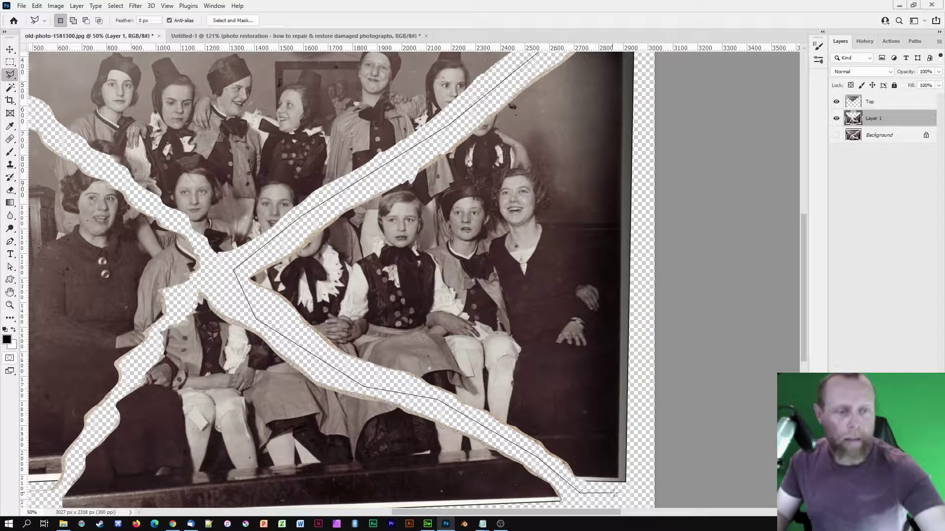
click(641, 486)
scroll(633, 81, up, 2)
click(629, 104)
click(609, 88)
click(590, 92)
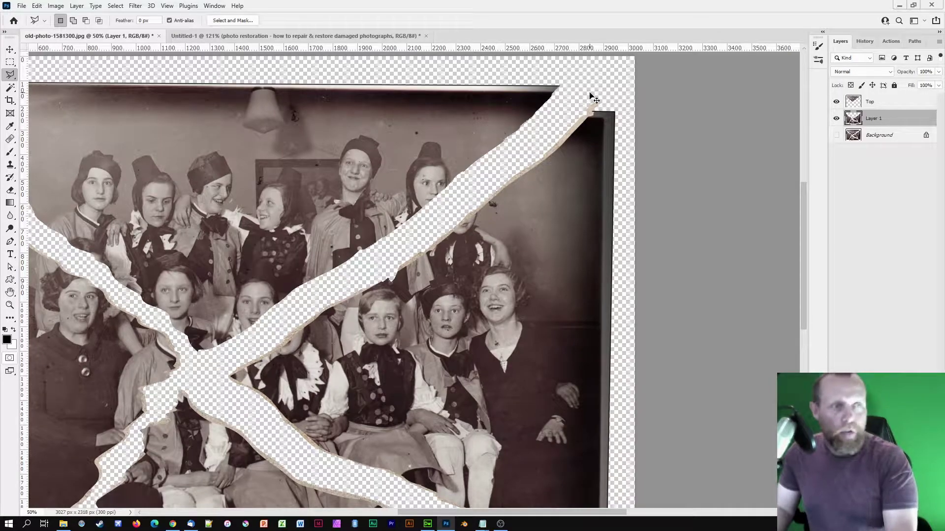
- Cut the selected right-hand piece, paste it in place on its own layer and name that layer Right
key(ctrl+x)
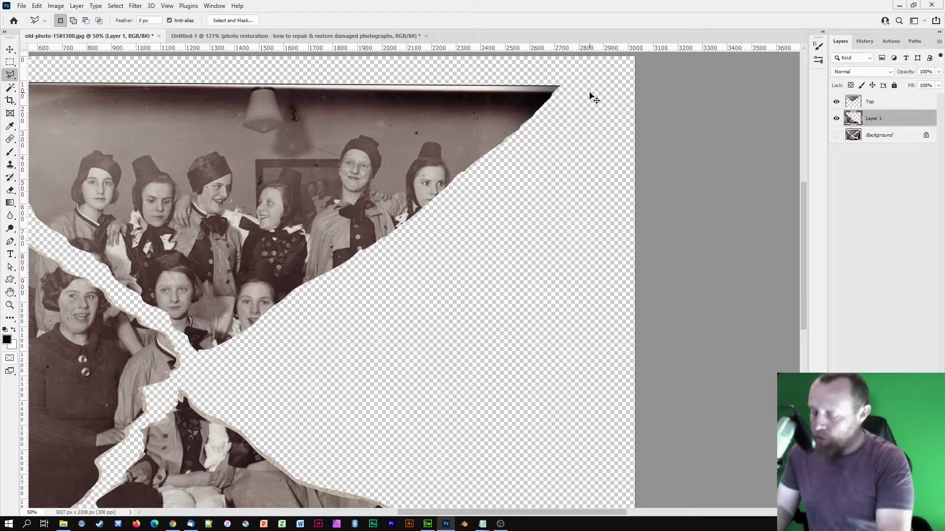
key(ctrl+shift+v)
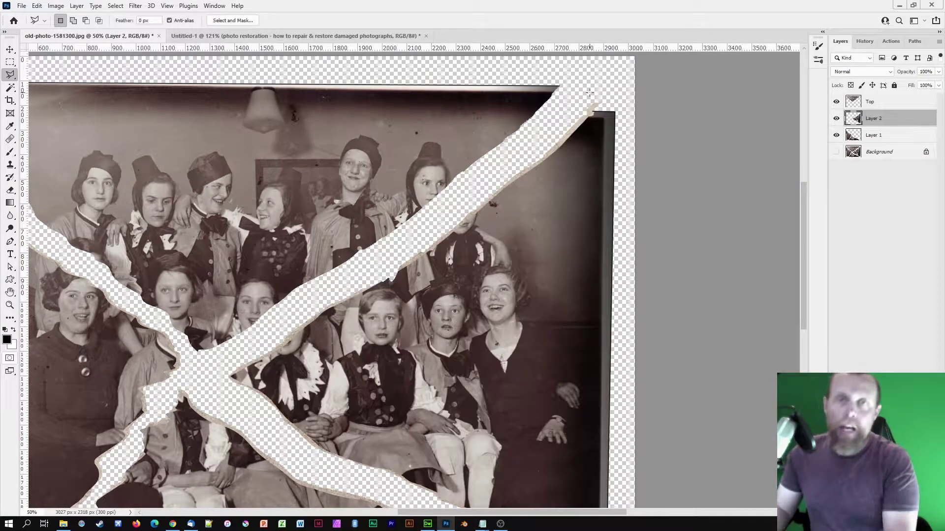
double_click(878, 119)
text(Right)
key(Return)
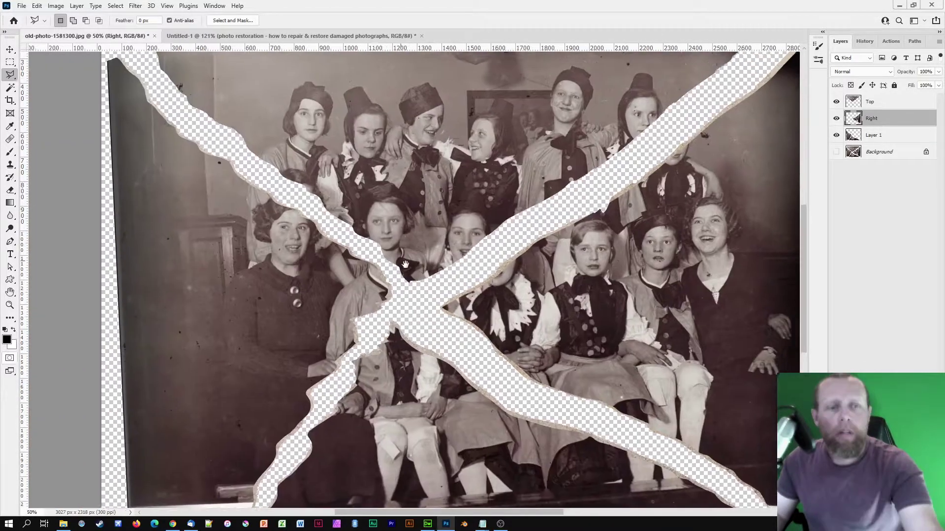
- Outline the left-hand photo piece with the Polygonal Lasso through its tears and outer border, and make Layer 1 active
drag(172, 90, 173, 108)
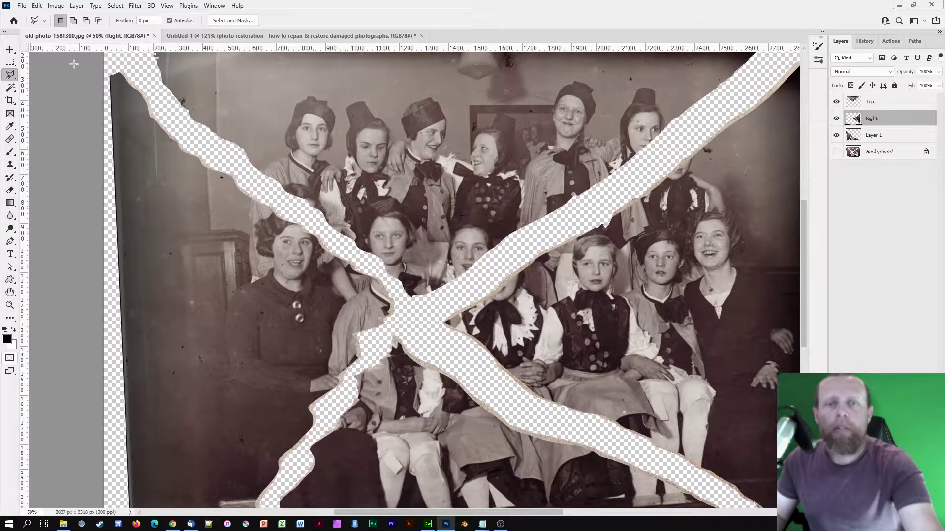
click(102, 59)
click(141, 69)
click(195, 143)
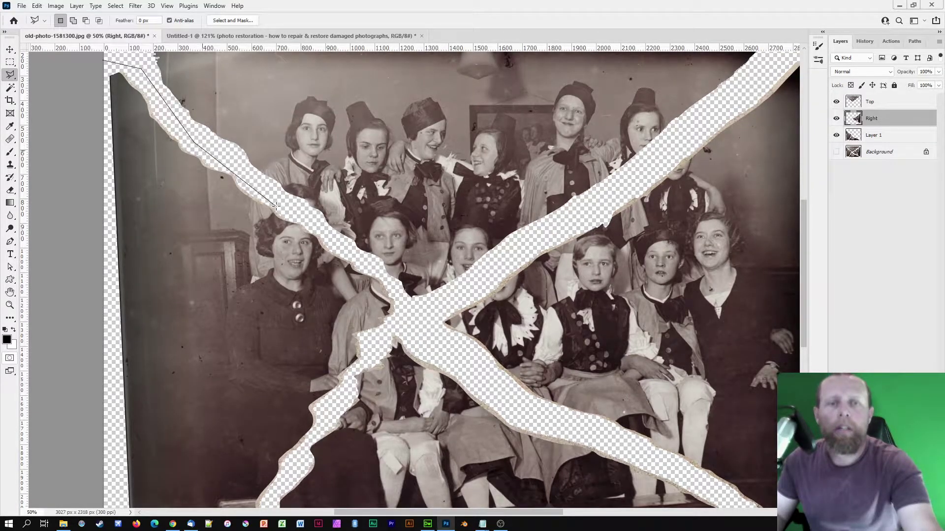
click(395, 284)
click(410, 315)
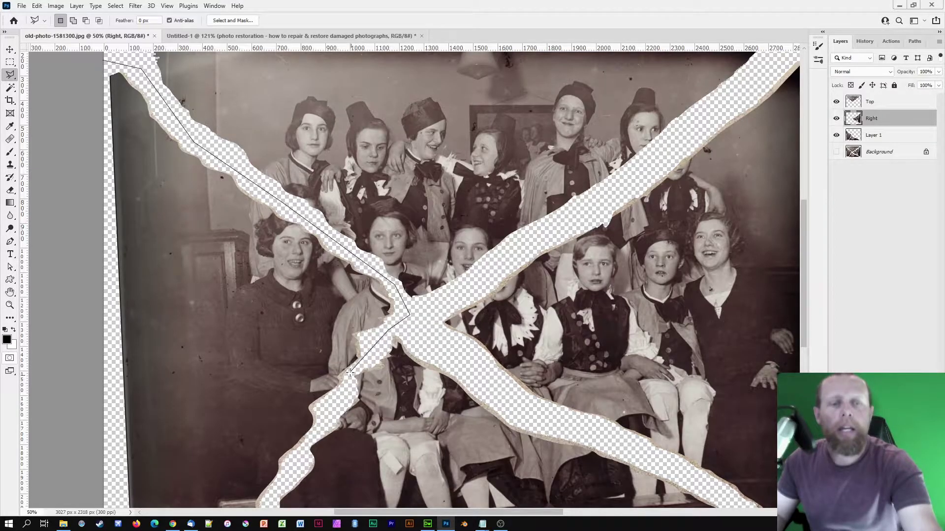
drag(331, 406, 422, 167)
click(409, 190)
click(389, 216)
click(362, 267)
click(343, 310)
click(209, 306)
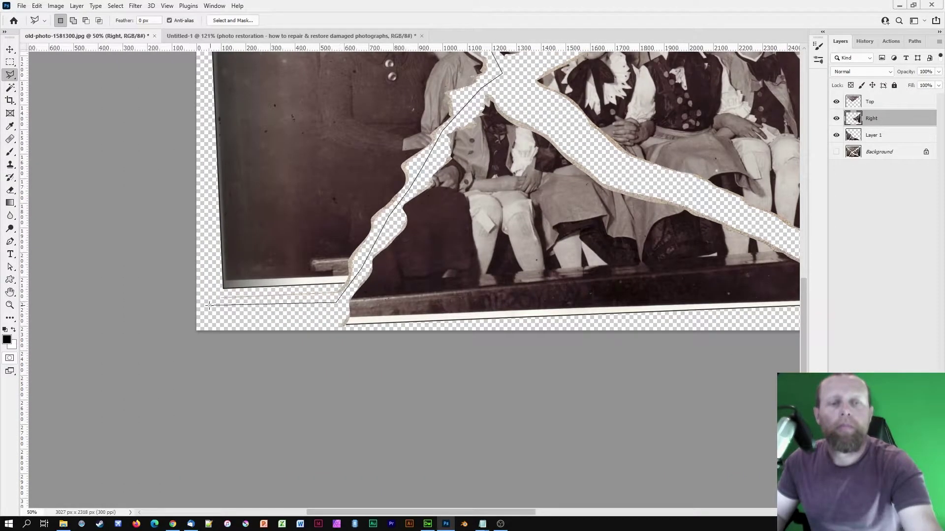
click(203, 148)
drag(229, 65, 224, 312)
click(193, 66)
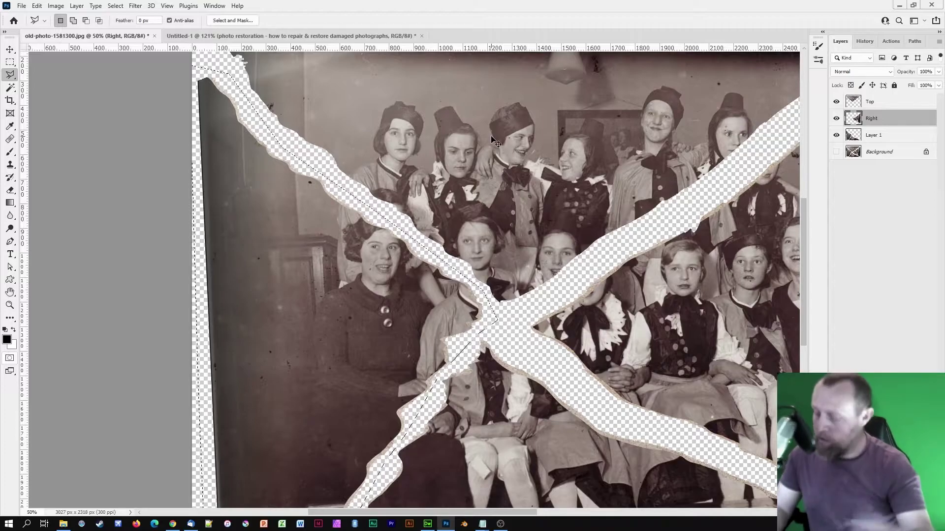
click(885, 140)
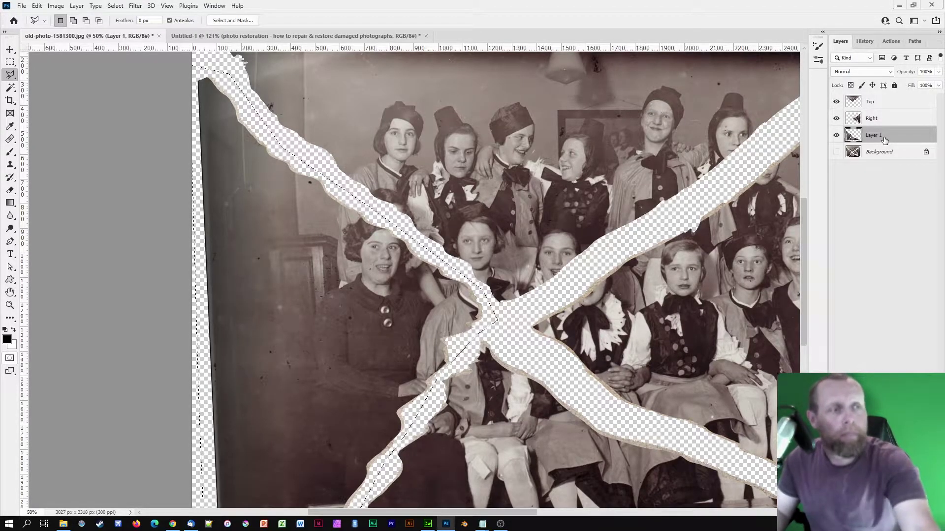
- Cut the selected left-hand piece, paste it in place on its own layer and name that layer Left
key(Delete)
key(ctrl+d)
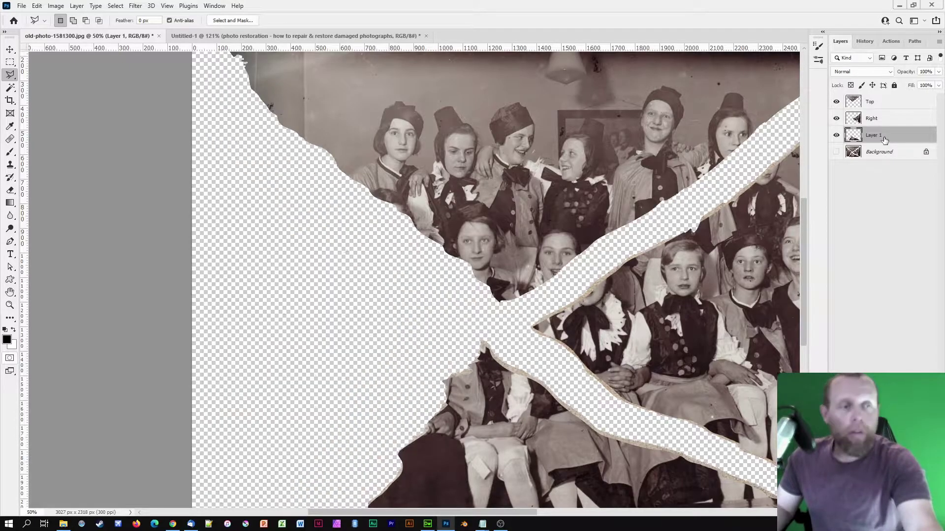
key(ctrl+v)
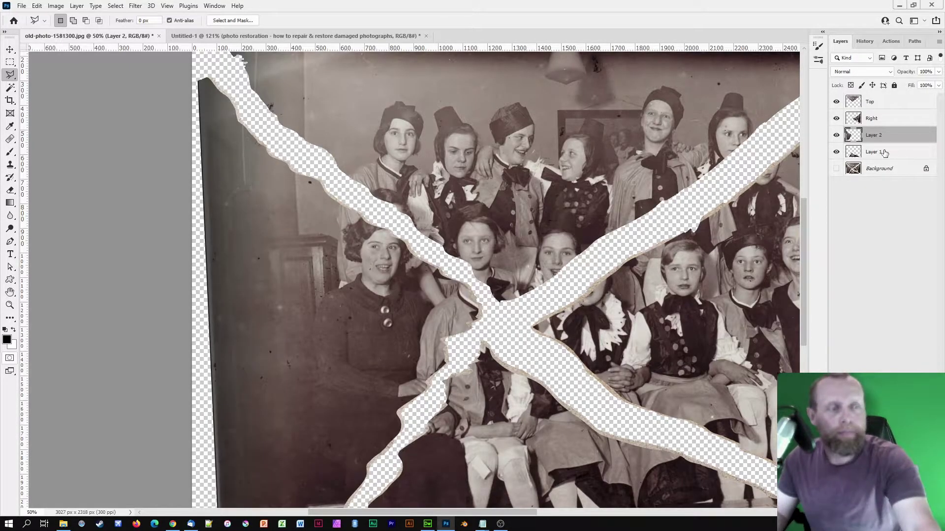
double_click(874, 135)
text(Left)
key(Return)
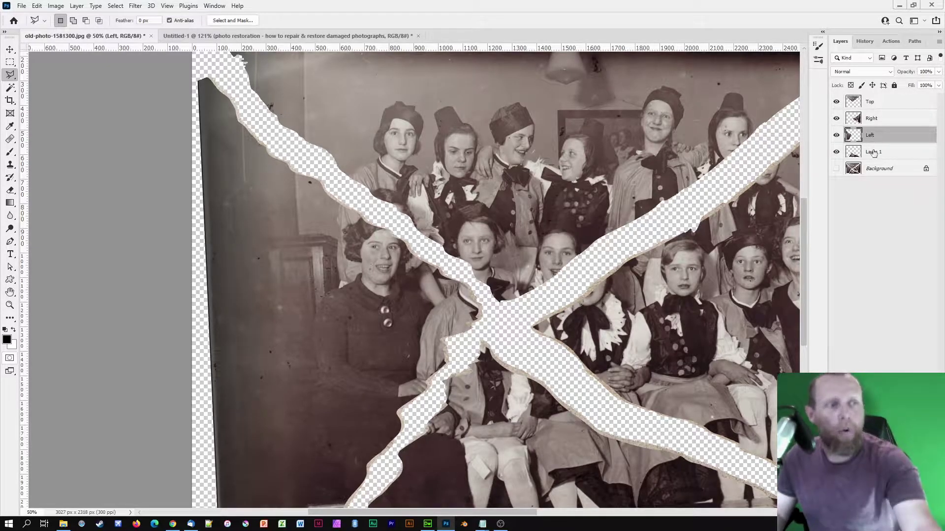
- Rename Layer 1, which holds the remaining lower photo piece, as Bottom
double_click(874, 151)
text(Bottom)
key(Return)
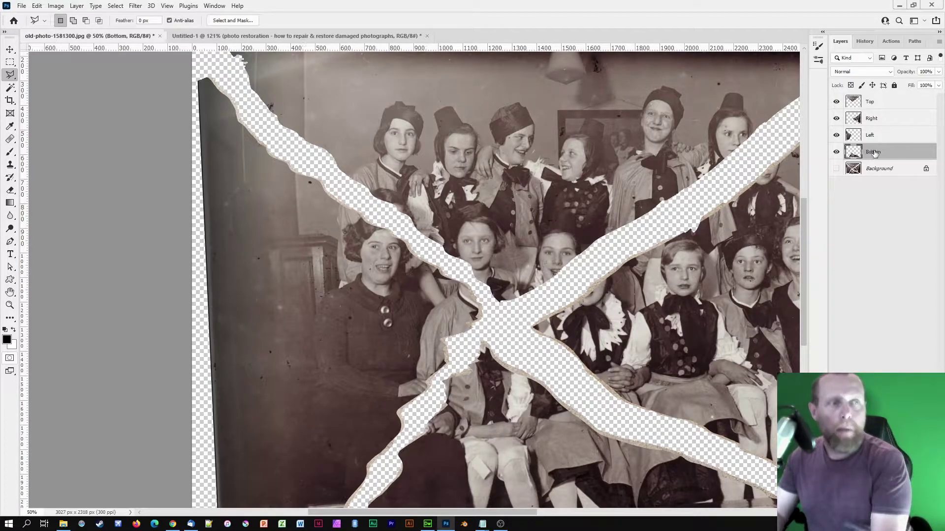
key(ctrl+0)
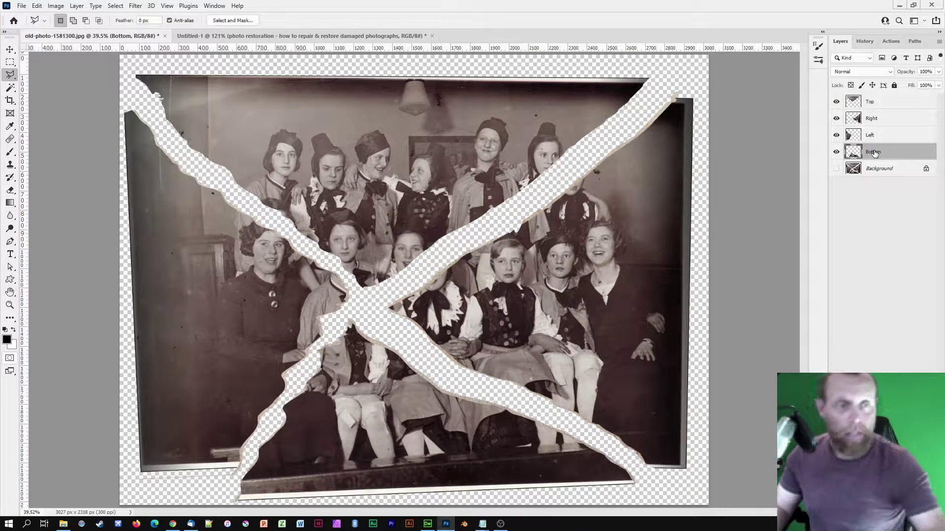
key(ctrl+plus)
key(ctrl+minus)
key(ctrl+0)
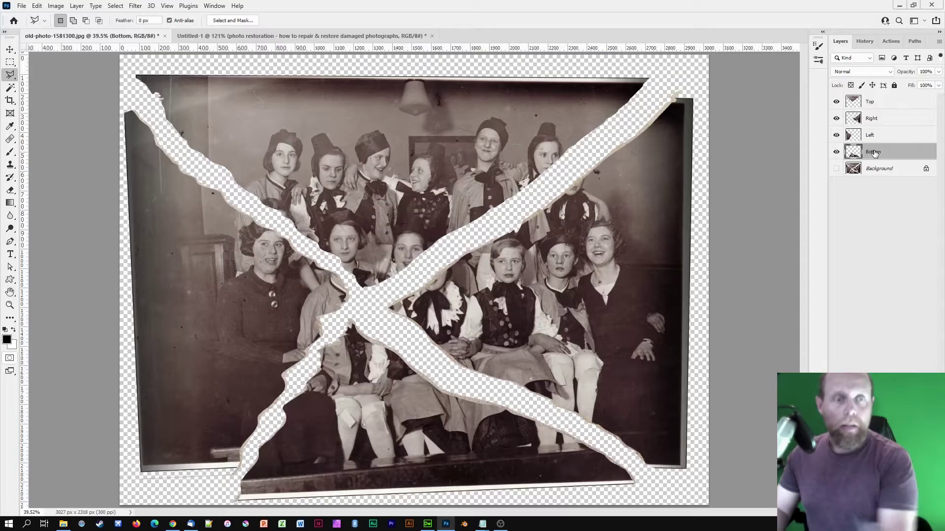
click(903, 105)
click(896, 119)
click(889, 136)
click(886, 157)
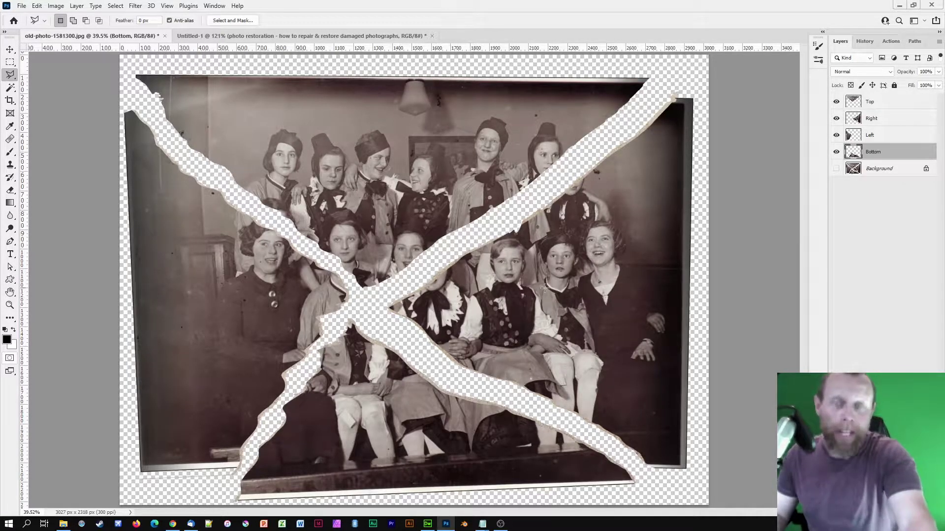
key(ctrl+plus)
key(ctrl+plus)
key(ctrl+plus)
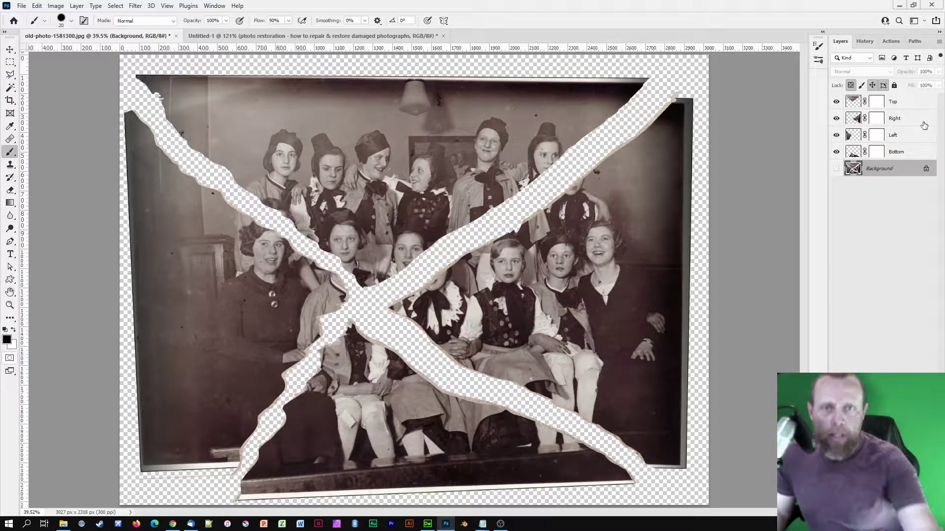
- Add a Solid Color fill layer in black (000000) directly above the Background layer
click(76, 6)
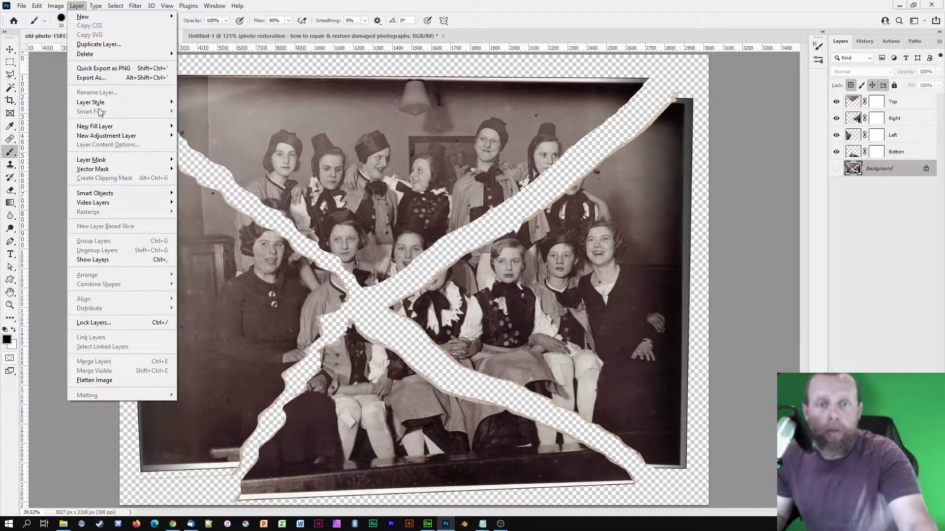
mouse_move(104, 130)
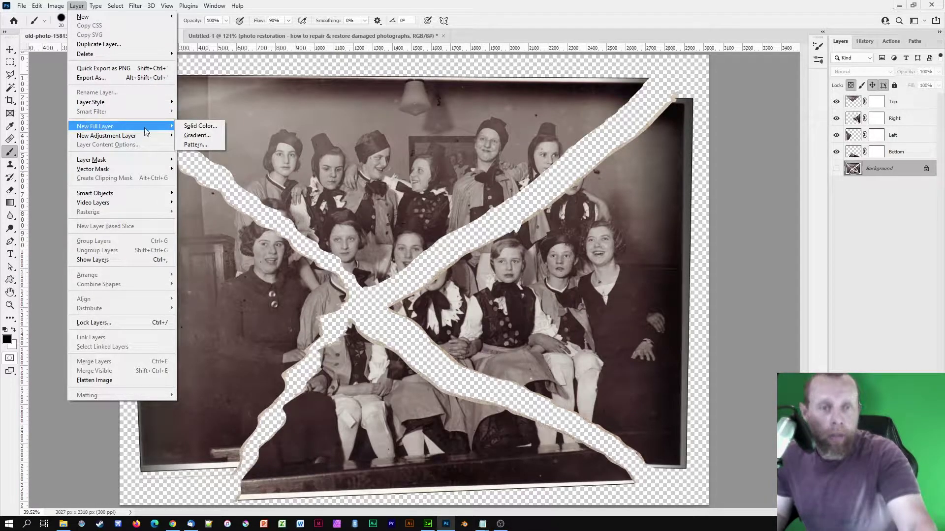
click(203, 129)
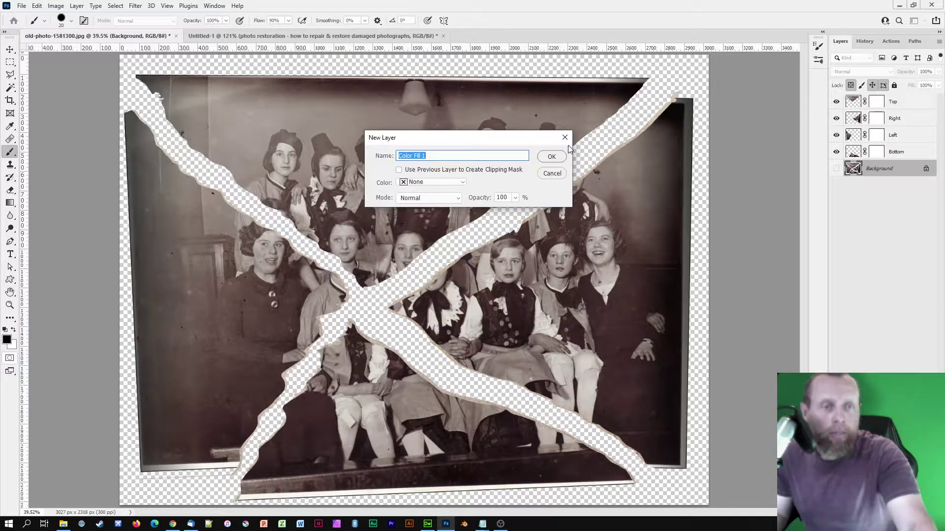
click(550, 157)
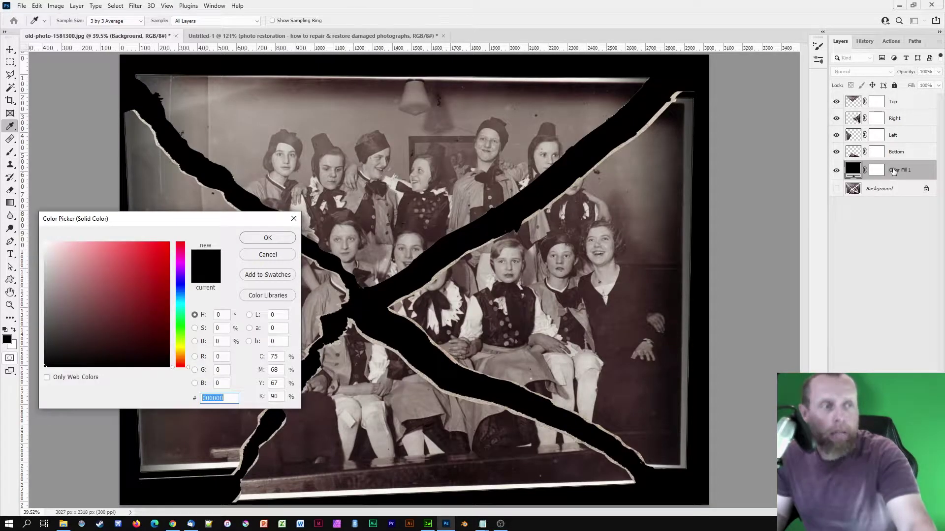
click(917, 170)
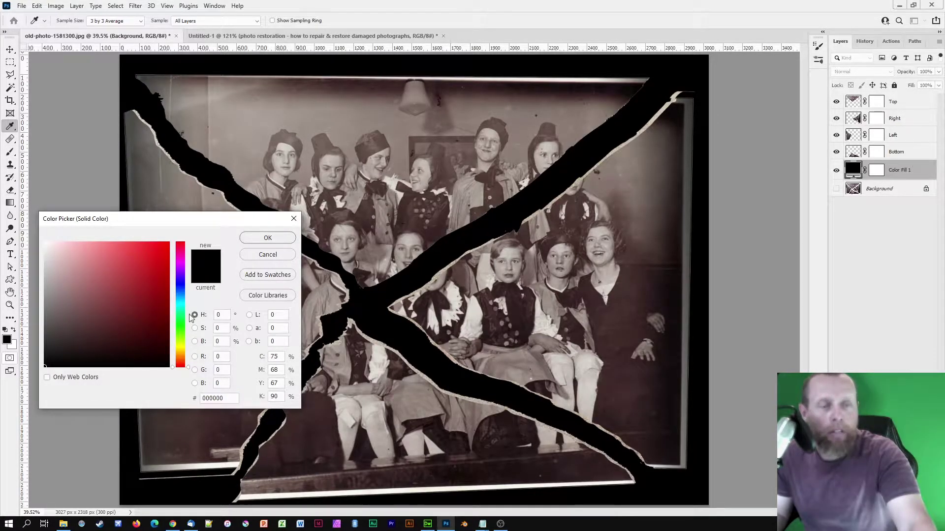
drag(124, 318, 172, 364)
click(271, 239)
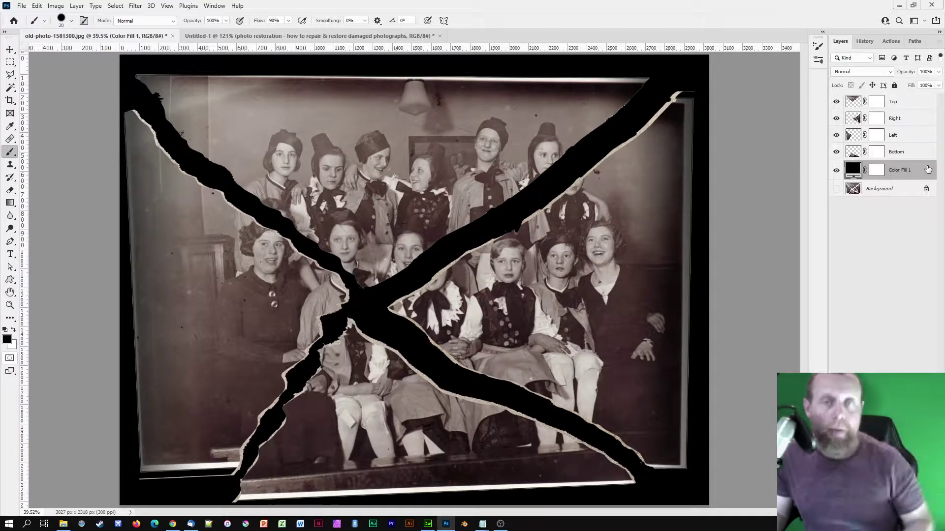
- Inspect the torn edges along the upper right tear close up, with the black fill layer shown and hidden
key(ctrl+plus)
key(ctrl+plus)
key(ctrl+plus)
key(ctrl+plus)
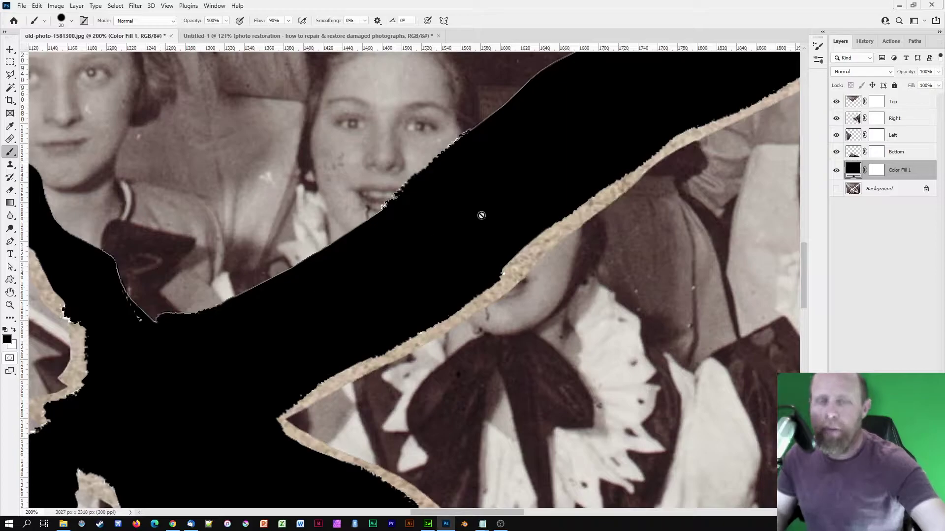
drag(582, 169, 359, 367)
drag(689, 91, 458, 254)
drag(716, 111, 379, 325)
drag(643, 117, 402, 329)
click(836, 170)
drag(536, 380, 683, 189)
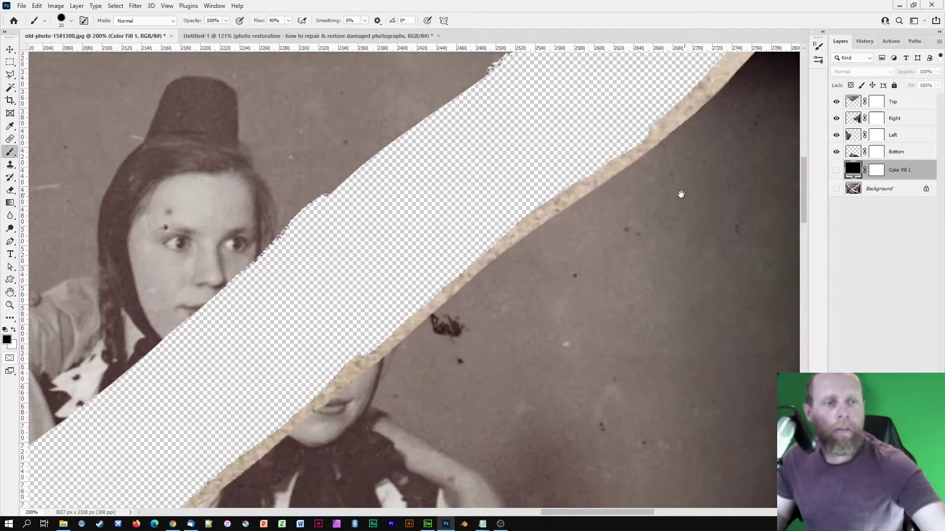
drag(581, 304, 629, 265)
click(836, 170)
- Make the layer mask of the Right layer active for editing its torn edge
click(874, 118)
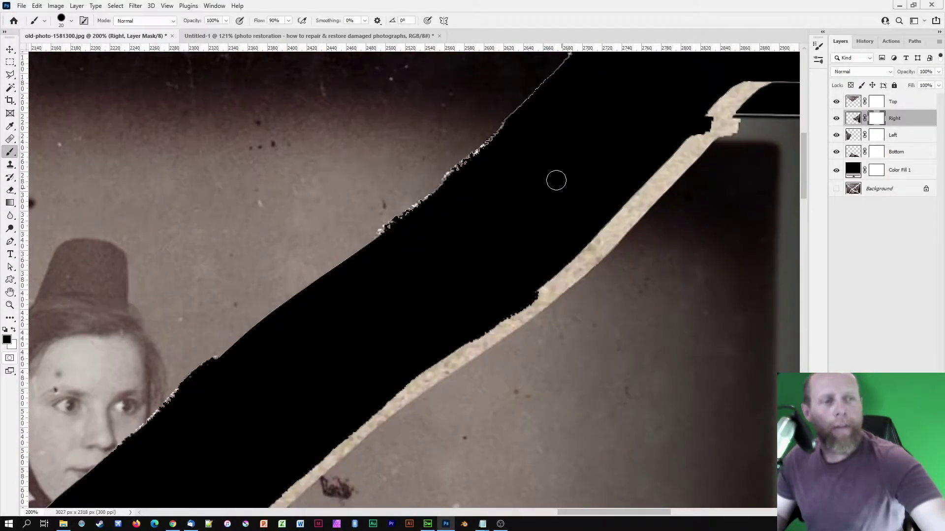
scroll(565, 192, up, 5)
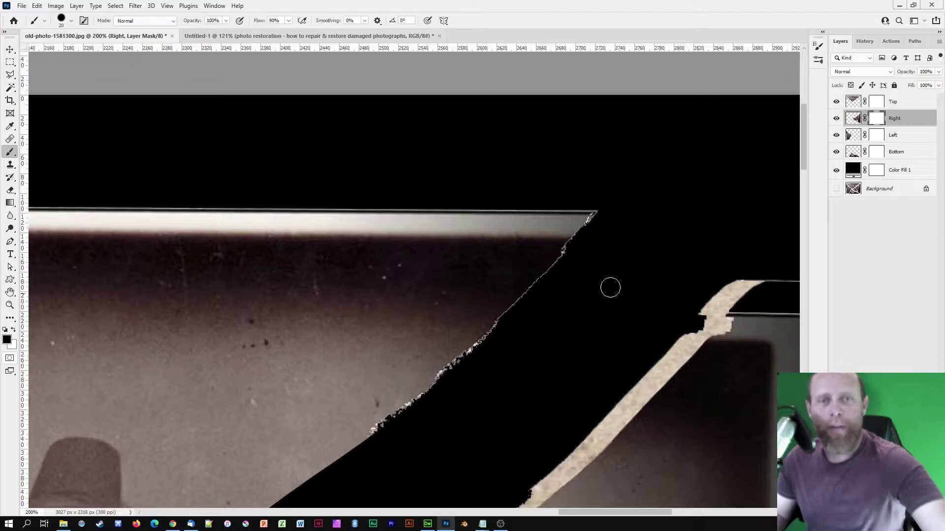
drag(341, 414, 573, 145)
mouse_move(187, 430)
mouse_down()
mouse_move(249, 365)
mouse_move(654, 143)
mouse_move(174, 396)
mouse_up()
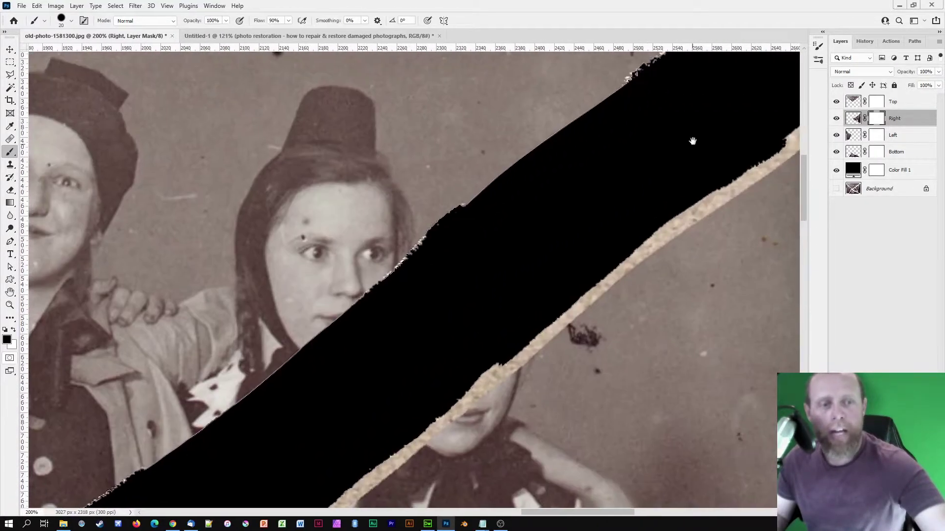
drag(692, 144, 232, 419)
drag(476, 253, 471, 253)
drag(538, 252, 564, 219)
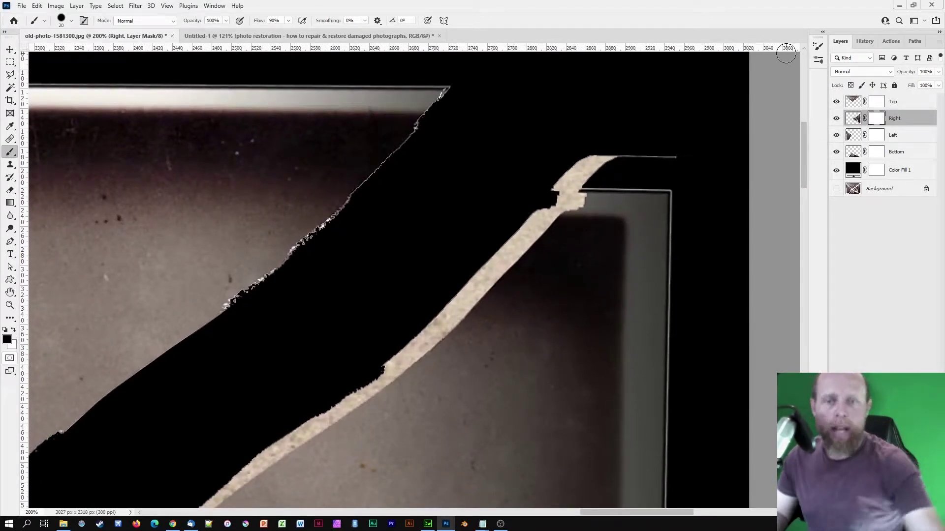
- Set up the Brush tool with a 20 px Soft Round tip at about 89% hardness
right_click(397, 206)
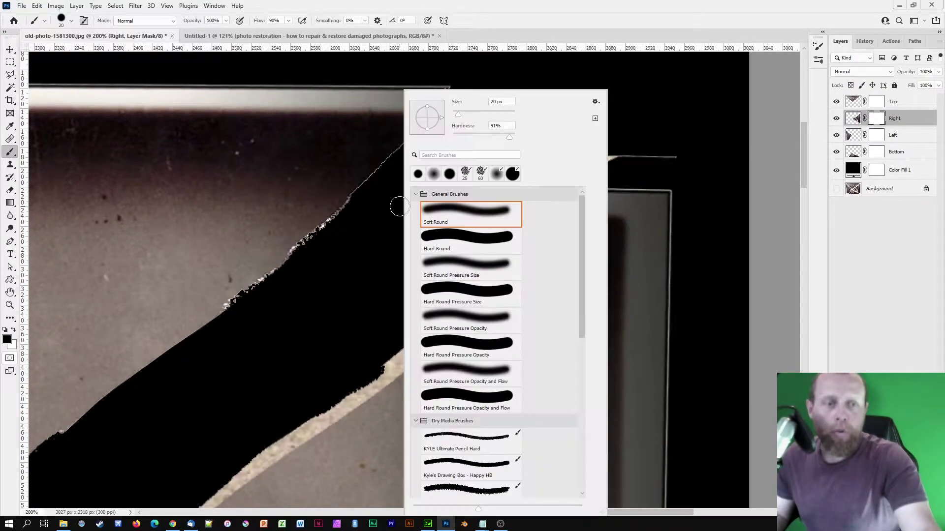
click(496, 217)
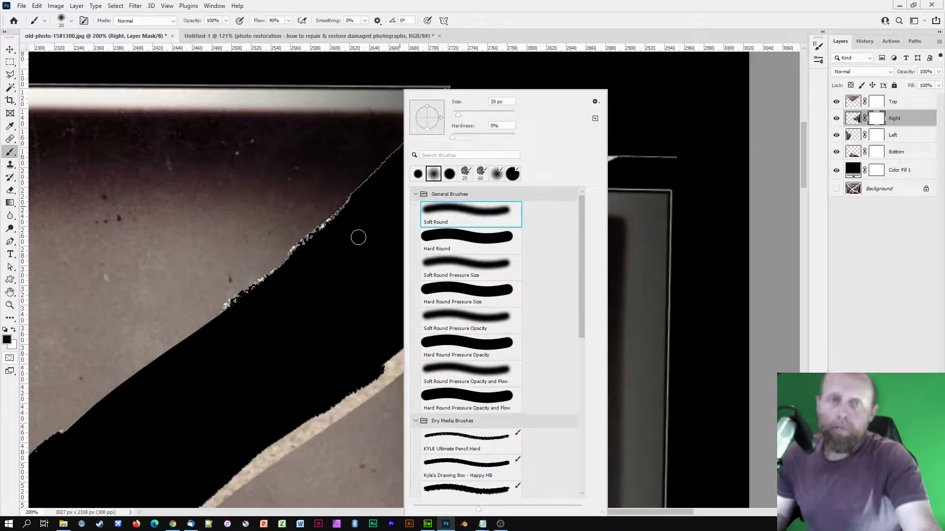
click(533, 2)
right_click(434, 194)
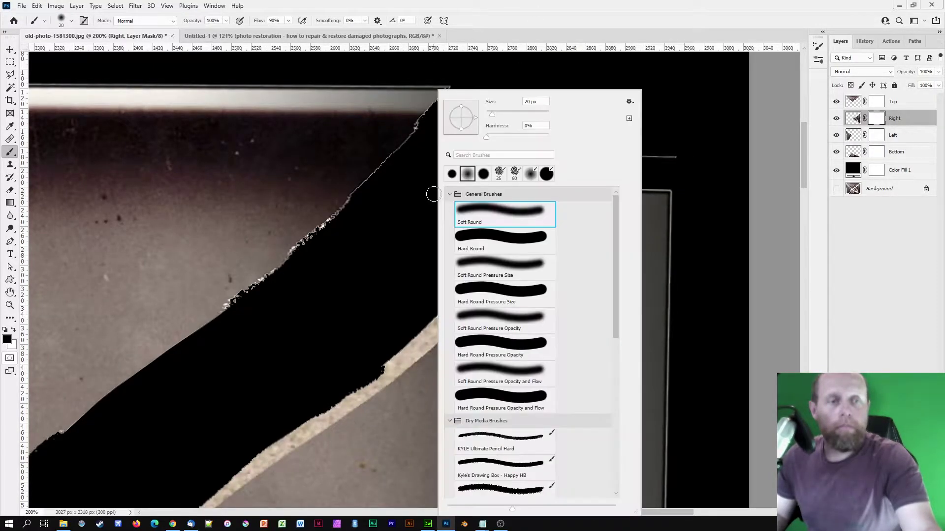
click(543, 137)
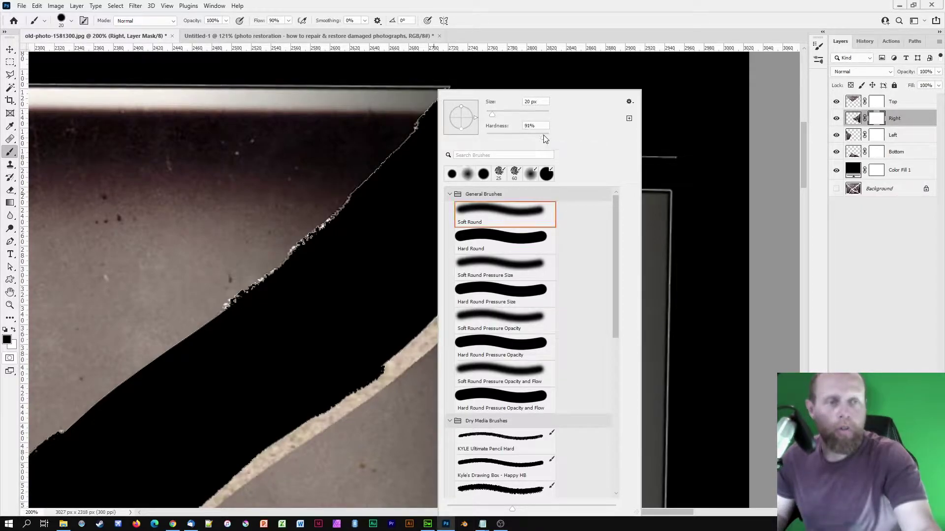
click(542, 29)
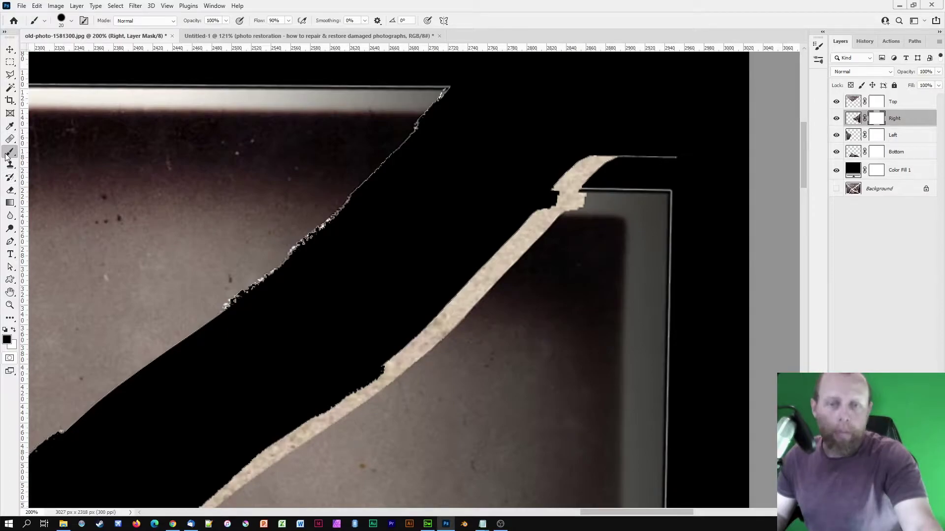
right_click(479, 144)
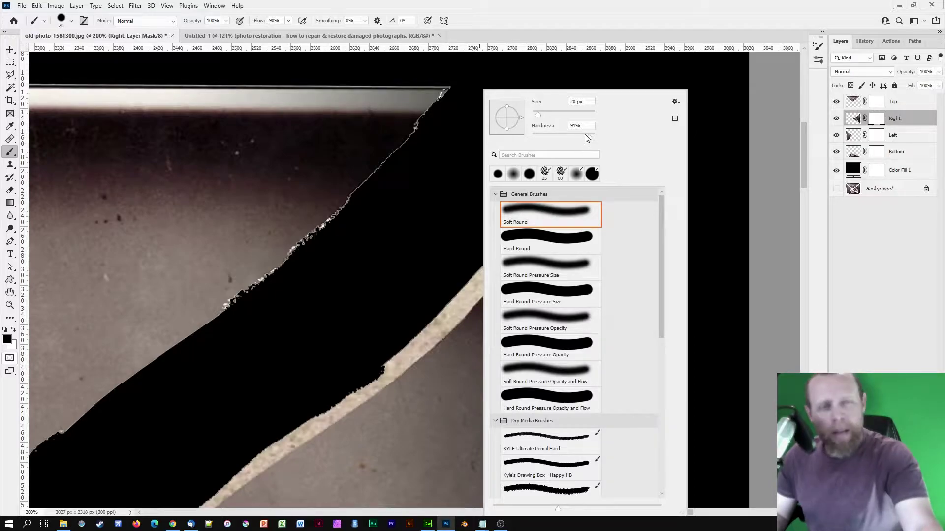
drag(589, 137, 584, 138)
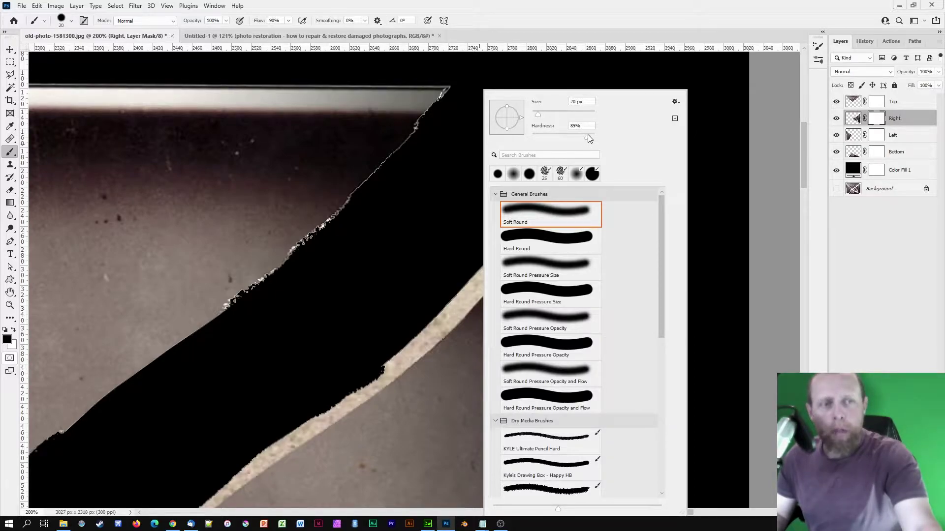
key(Return)
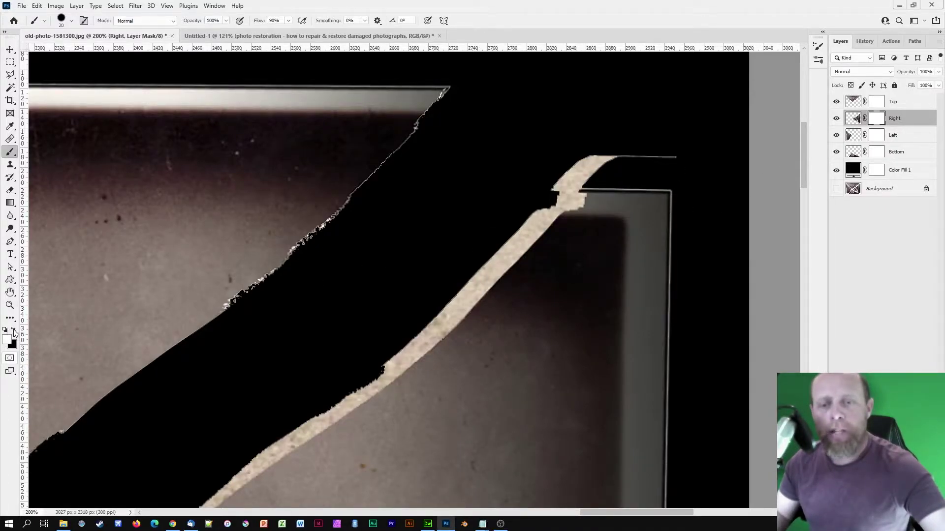
- On the Right layer's mask, paint black over the beige paper edge from the upper corner down along the tear
key(x)
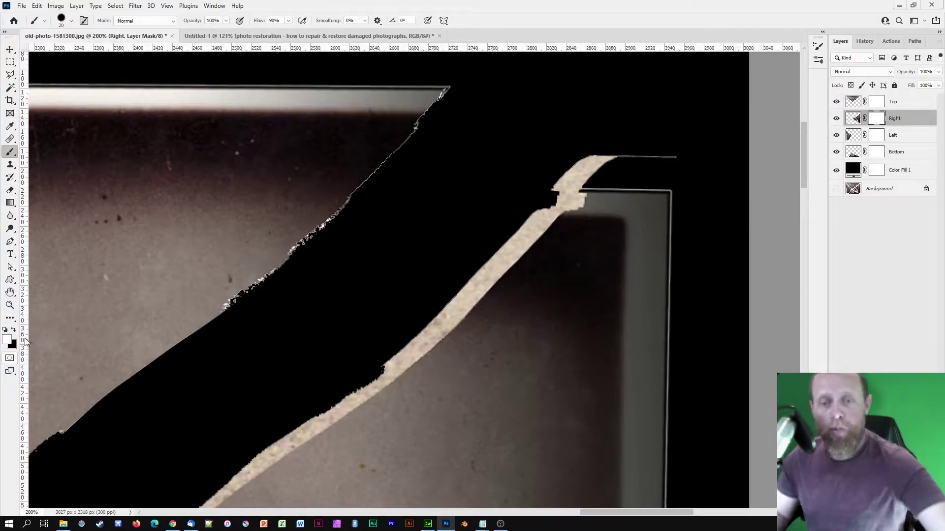
key(x)
mouse_move(556, 175)
mouse_down()
mouse_move(595, 146)
mouse_move(655, 139)
mouse_move(604, 151)
mouse_move(696, 149)
mouse_move(552, 180)
mouse_move(581, 173)
mouse_move(549, 211)
mouse_move(583, 169)
mouse_move(563, 194)
mouse_move(580, 175)
mouse_move(565, 192)
mouse_move(580, 197)
mouse_move(546, 214)
mouse_move(552, 207)
mouse_move(522, 244)
mouse_move(512, 241)
mouse_move(457, 293)
mouse_move(517, 240)
mouse_move(492, 273)
mouse_up()
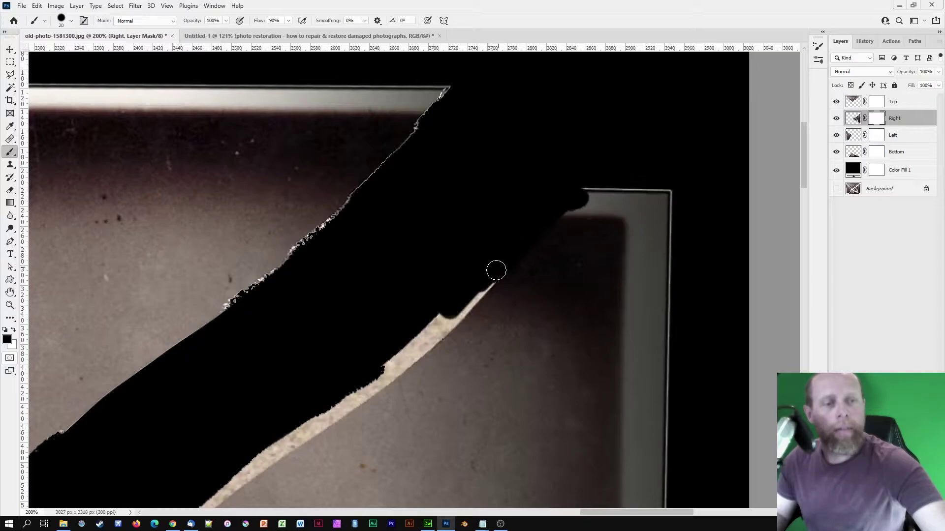
drag(459, 311, 443, 327)
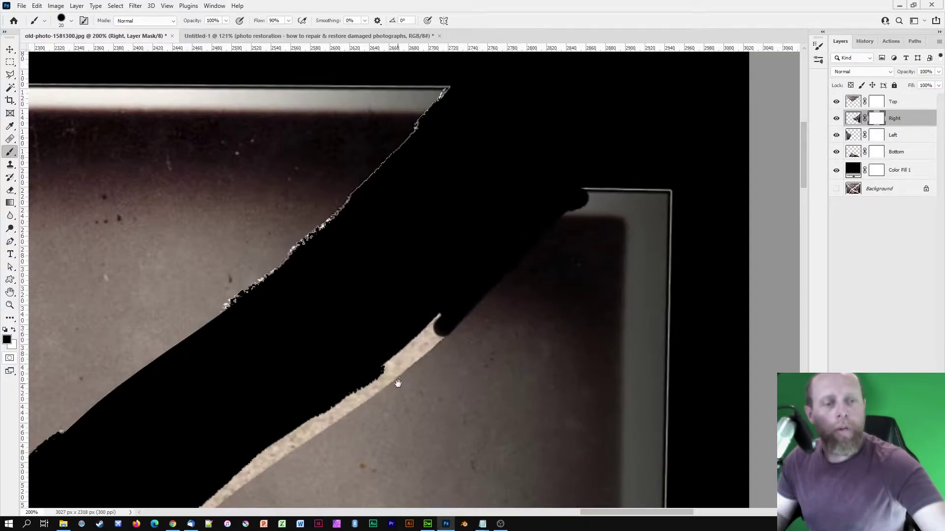
drag(397, 383, 498, 296)
drag(541, 229, 480, 295)
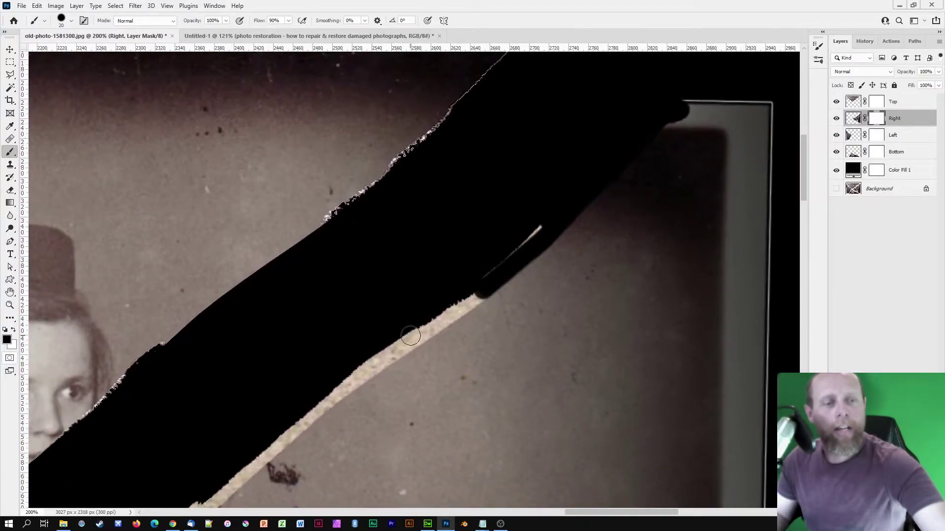
shift+click(409, 345)
- Continue masking the Right piece's beige edge in black down to the girl's partly torn face
drag(391, 371, 510, 288)
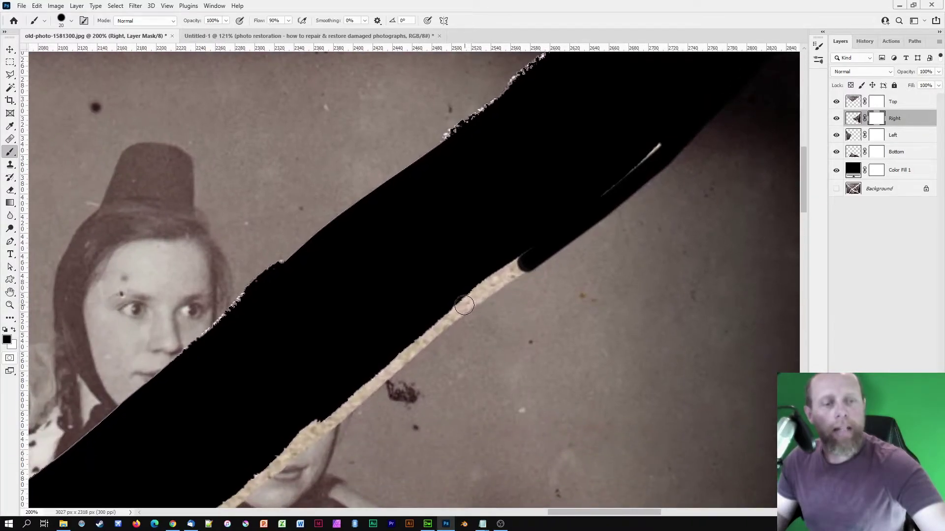
shift+click(465, 303)
shift+click(383, 377)
shift+click(326, 422)
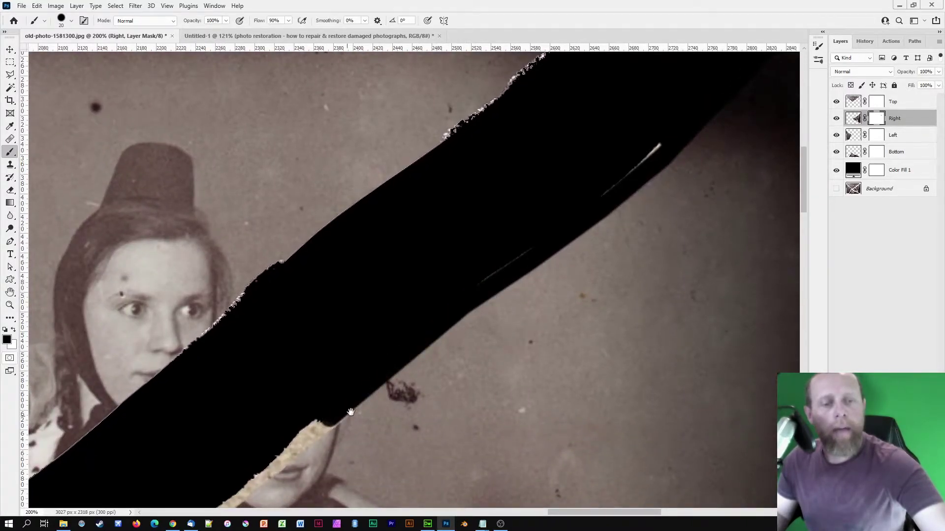
- Continue masking the Right piece's beige edge in black from the half-torn face down past the light coat
drag(309, 440, 435, 303)
shift+click(366, 360)
drag(302, 412, 396, 323)
shift+click(397, 325)
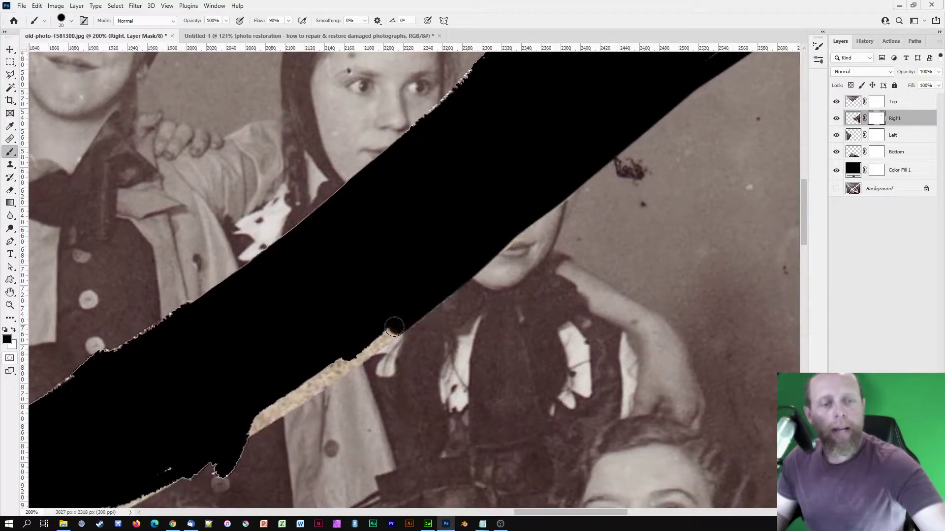
shift+click(349, 363)
drag(410, 318, 435, 298)
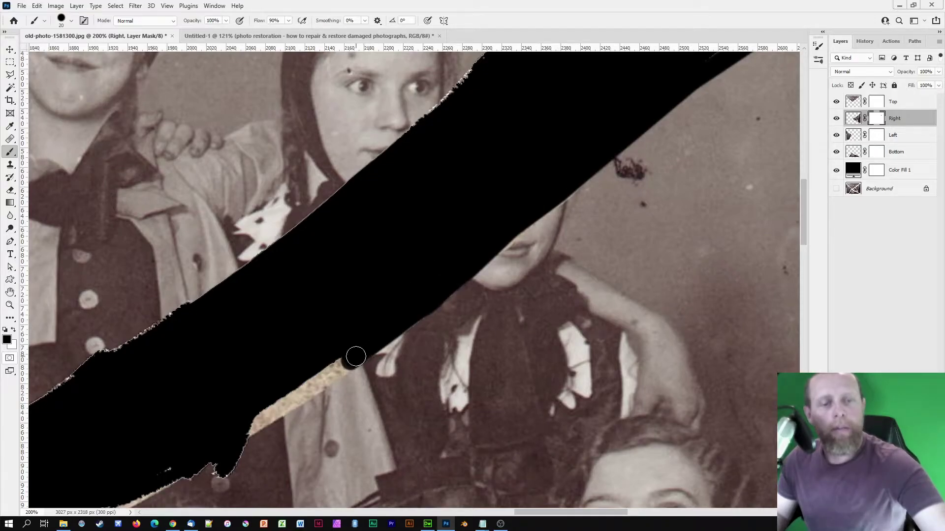
shift+click(290, 403)
drag(281, 411, 409, 305)
shift+click(371, 326)
drag(323, 350, 451, 249)
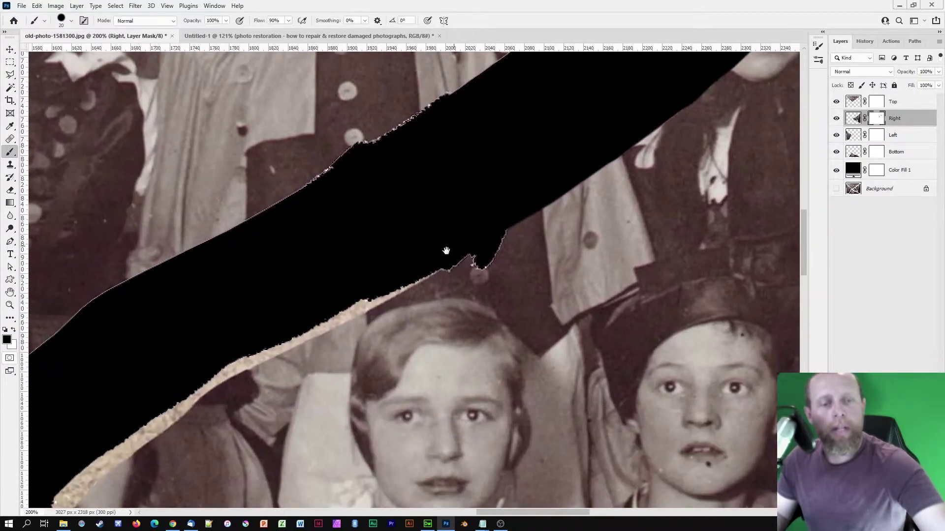
- Paint black on the Right layer's mask along the beige edge above the seated girl, down toward the piece's inner tip
shift+click(349, 311)
mouse_move(349, 311)
mouse_down()
mouse_move(537, 208)
mouse_move(504, 207)
mouse_up()
shift+click(428, 259)
shift+click(367, 309)
shift+click(438, 250)
shift+click(350, 323)
shift+click(223, 399)
shift+click(141, 447)
- Mask the Right piece's beige edge around its inner tip and down past the seated girl's clasped hands
drag(204, 484, 131, 269)
shift+click(257, 355)
shift+click(313, 423)
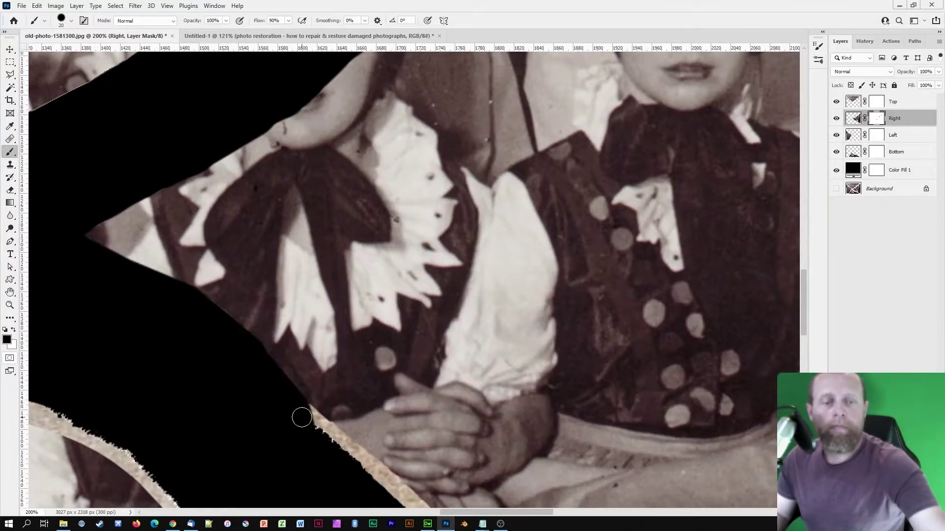
drag(402, 494, 220, 311)
shift+click(302, 359)
shift+click(448, 413)
shift+click(518, 424)
shift+click(583, 449)
- Finish masking the Right piece's lower beige edge across the skirts and stockings to the photo's lower corner
drag(587, 450, 342, 290)
shift+click(412, 326)
shift+click(485, 378)
drag(519, 393, 205, 291)
shift+click(306, 329)
shift+click(373, 378)
mouse_move(415, 389)
mouse_down()
mouse_move(243, 222)
mouse_move(456, 416)
mouse_move(485, 418)
mouse_up()
key(ctrl+minus)
key(ctrl+minus)
key(ctrl+minus)
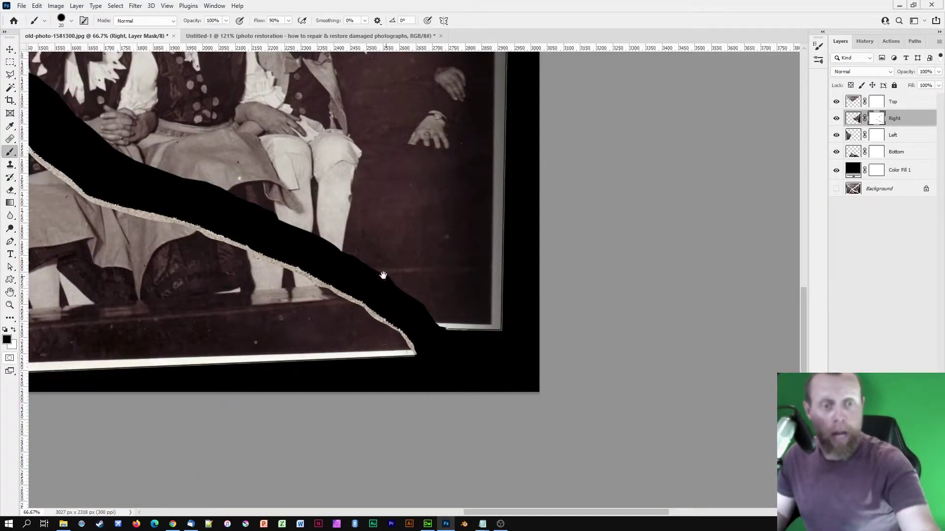
- Check the Right piece's outline and paint out the leftover streak in the black gap near its upper corner
drag(390, 278, 444, 394)
drag(394, 109, 364, 322)
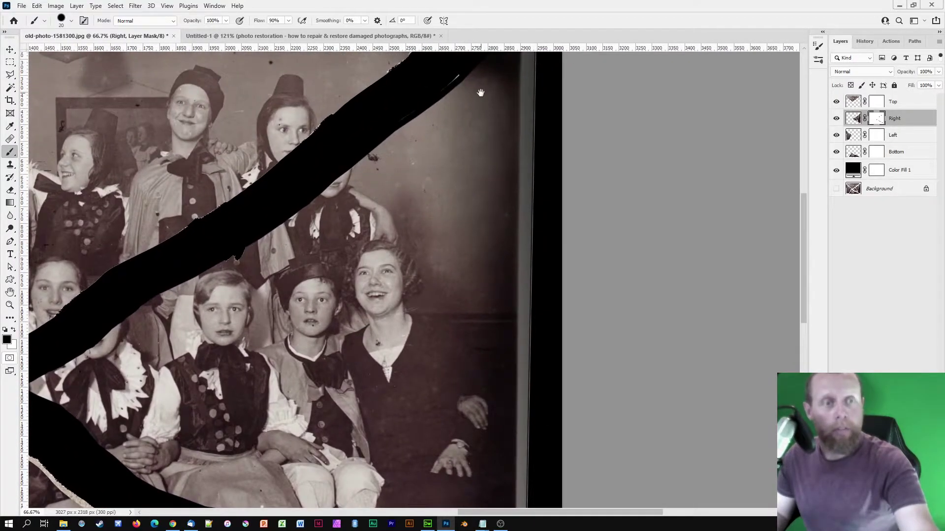
drag(481, 93, 404, 197)
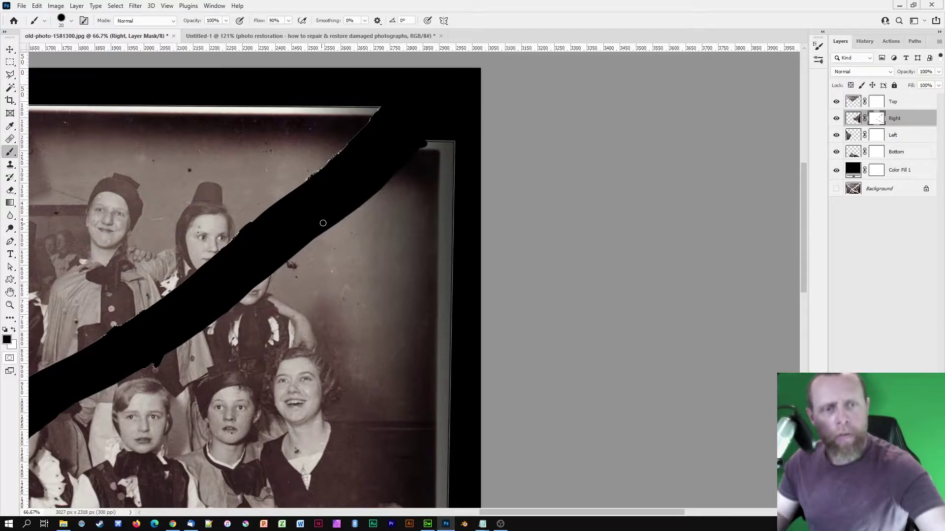
drag(286, 252, 419, 101)
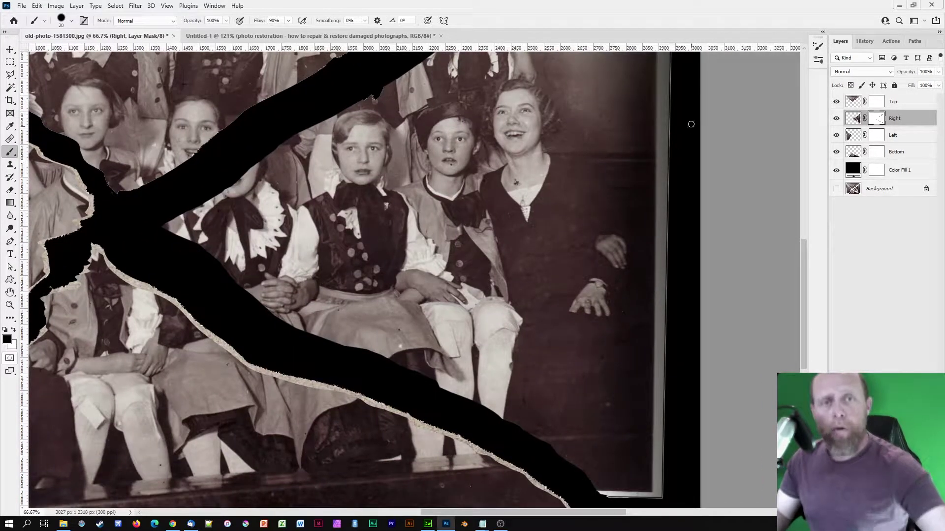
- Activate the Left layer's mask and paint black over its beige edge from the bottom border up toward the centre
click(875, 136)
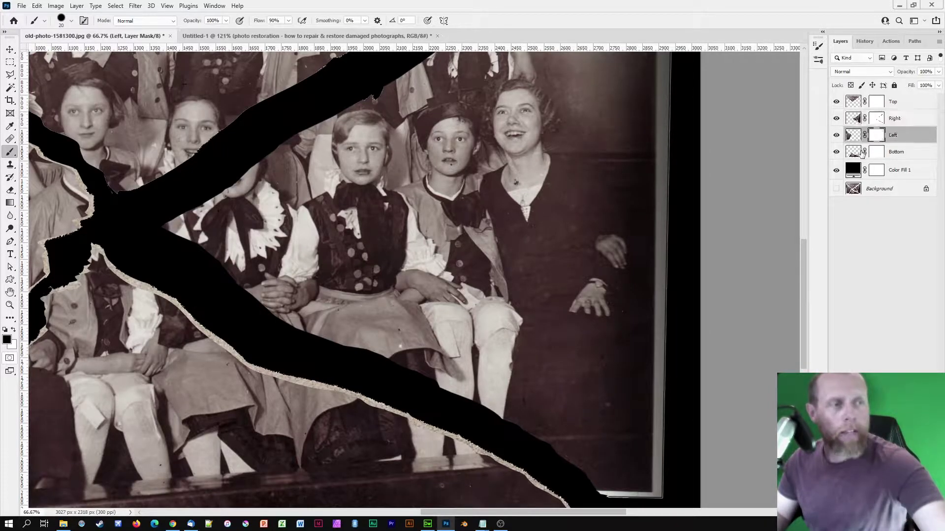
drag(376, 237, 567, 176)
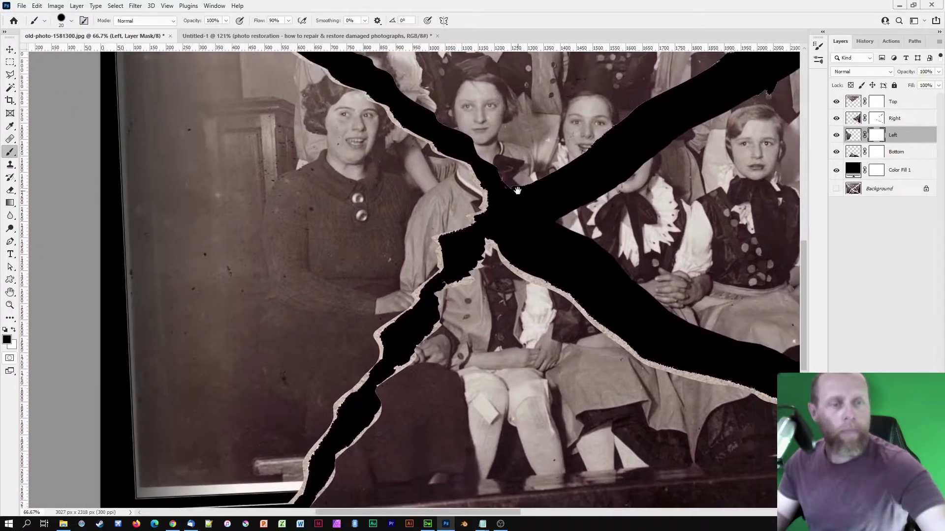
scroll(366, 390, up, 2)
mouse_move(366, 390)
mouse_down()
mouse_move(376, 156)
mouse_move(451, 69)
mouse_up()
mouse_move(280, 298)
mouse_down()
mouse_move(272, 347)
mouse_move(269, 296)
mouse_move(354, 156)
mouse_up()
mouse_move(359, 139)
mouse_down()
mouse_move(264, 298)
mouse_move(374, 184)
mouse_move(396, 143)
mouse_up()
mouse_move(407, 123)
mouse_down()
mouse_move(293, 313)
mouse_move(273, 254)
mouse_move(364, 189)
mouse_up()
mouse_move(366, 185)
mouse_down()
mouse_move(261, 325)
mouse_move(353, 148)
mouse_move(310, 300)
mouse_up()
mouse_move(283, 258)
mouse_down()
mouse_move(308, 268)
mouse_move(455, 170)
mouse_move(381, 257)
mouse_up()
mouse_move(362, 245)
mouse_down()
mouse_move(373, 236)
mouse_move(372, 200)
mouse_move(346, 169)
mouse_up()
- Reduce the brush to 15 px and continue masking the Left piece's beige edge from its inner tip along the upper tear
key(bracketleft)
mouse_move(347, 169)
mouse_down()
mouse_move(367, 213)
mouse_move(343, 162)
mouse_up()
mouse_move(343, 162)
mouse_down()
mouse_move(432, 236)
mouse_move(249, 129)
mouse_up()
drag(248, 129, 414, 282)
mouse_move(413, 282)
mouse_down()
mouse_move(362, 216)
mouse_move(210, 130)
mouse_move(364, 231)
mouse_up()
drag(357, 241, 197, 133)
drag(197, 133, 305, 260)
- Finish masking the Left piece's beige edge along the upper tear to the photo's upper corner
mouse_move(303, 256)
mouse_down()
mouse_move(261, 199)
mouse_move(420, 253)
mouse_up()
drag(374, 226, 270, 163)
drag(189, 104, 381, 187)
mouse_move(382, 190)
mouse_down()
mouse_move(397, 220)
mouse_move(347, 171)
mouse_move(402, 289)
mouse_up()
drag(402, 289, 409, 274)
drag(328, 202, 367, 296)
mouse_move(367, 295)
mouse_down()
mouse_move(355, 246)
mouse_move(259, 127)
mouse_move(303, 184)
mouse_up()
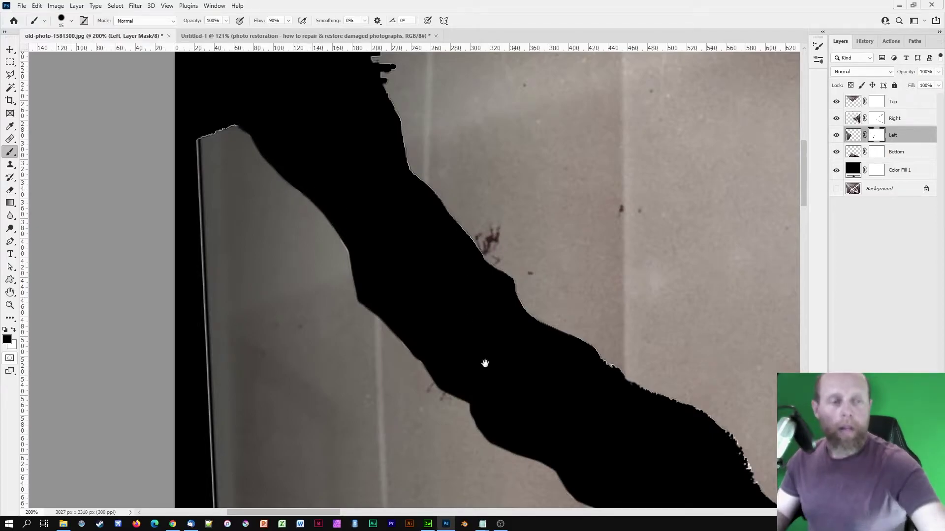
drag(480, 351, 336, 121)
key(ctrl+0)
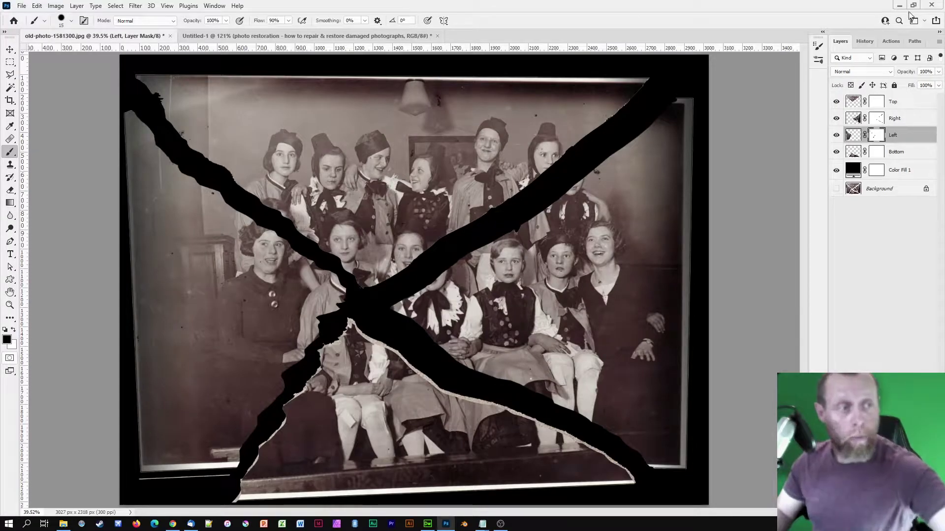
- Activate the Bottom layer's mask and paint black over the beige edge from its lower-left corner upward
click(876, 155)
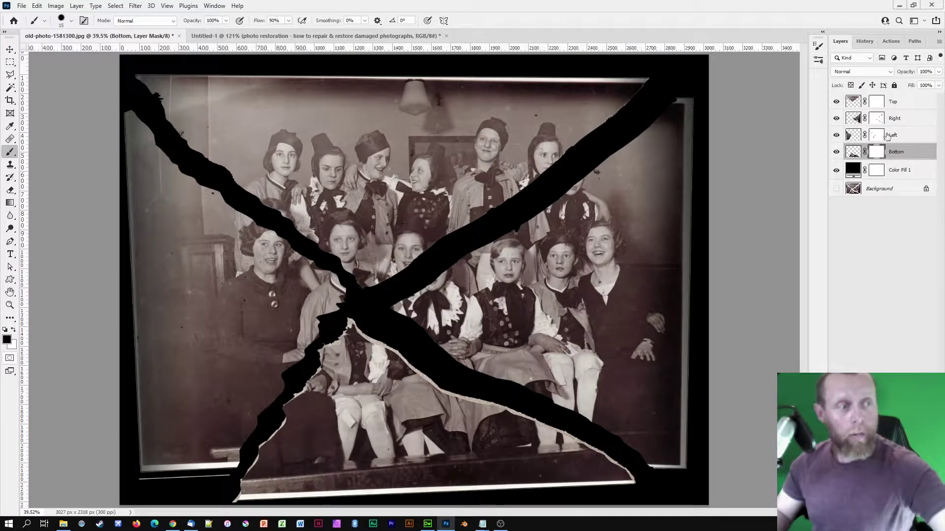
key(ctrl+plus)
key(ctrl+plus)
key(ctrl+plus)
key(ctrl+plus)
drag(363, 398, 588, 152)
drag(224, 486, 493, 185)
drag(300, 470, 467, 182)
drag(296, 426, 435, 186)
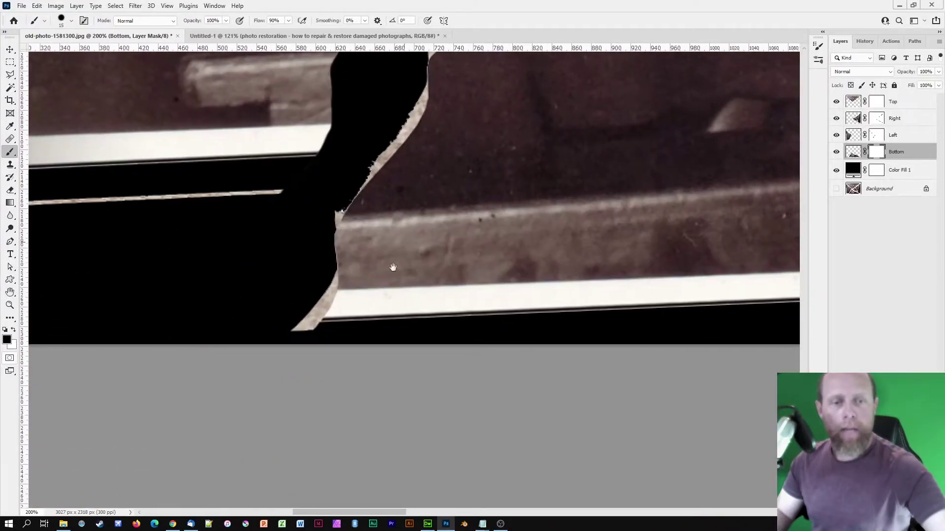
drag(372, 262, 341, 315)
mouse_move(282, 348)
mouse_down()
mouse_move(270, 385)
mouse_move(300, 326)
mouse_move(300, 261)
mouse_move(366, 190)
mouse_up()
drag(385, 144, 264, 394)
mouse_move(268, 389)
mouse_down()
mouse_move(300, 329)
mouse_move(401, 221)
mouse_up()
- Continue masking the Bottom piece's jagged left edge in black up to its tip at the centre
key(x)
key(x)
mouse_move(382, 257)
mouse_down()
mouse_move(408, 213)
mouse_move(417, 123)
mouse_up()
mouse_move(401, 131)
mouse_down()
mouse_move(295, 290)
mouse_move(393, 226)
mouse_move(406, 198)
mouse_up()
drag(408, 186, 342, 320)
mouse_move(345, 313)
mouse_down()
mouse_move(405, 236)
mouse_move(408, 170)
mouse_up()
mouse_move(405, 141)
mouse_down()
mouse_move(304, 261)
mouse_move(423, 193)
mouse_move(461, 118)
mouse_move(507, 179)
mouse_move(649, 256)
mouse_move(763, 353)
mouse_move(512, 168)
mouse_move(620, 240)
mouse_up()
- Mask the Bottom piece's right-hand beige edge across the skirts and paint out the strip left outside it
mouse_move(769, 358)
mouse_down()
mouse_move(394, 234)
mouse_move(571, 366)
mouse_up()
shift+click(485, 302)
shift+click(525, 306)
shift+click(564, 324)
shift+click(620, 352)
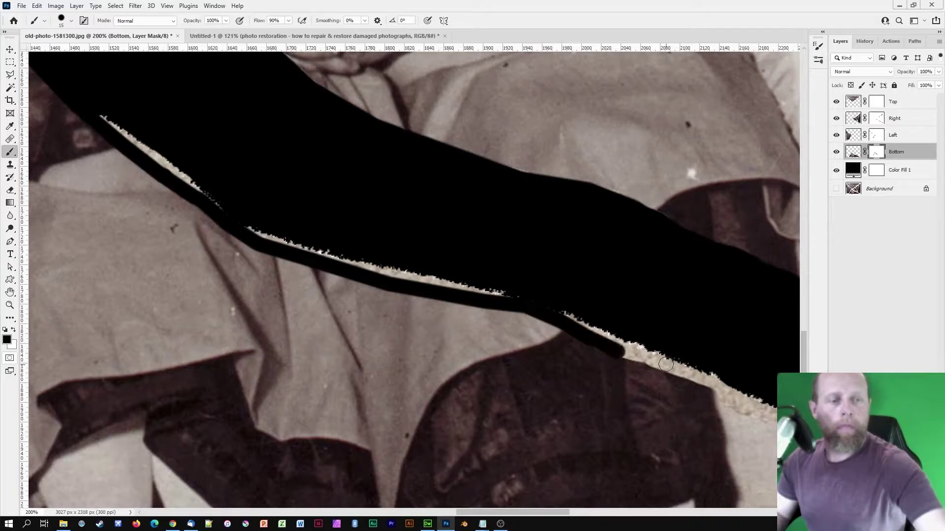
shift+click(739, 400)
drag(106, 123, 207, 193)
- Continue masking the Bottom piece's beige edge in black past the skirts toward the wooden platform
drag(453, 251, 166, 151)
drag(480, 285, 178, 136)
shift+click(163, 171)
shift+click(242, 201)
shift+click(332, 249)
shift+click(369, 258)
drag(304, 214, 232, 183)
- Finish masking the Bottom piece's beige edge down to its lower-right corner, clearing the specks left outside it
drag(409, 242, 190, 143)
shift+click(229, 199)
shift+click(281, 223)
shift+click(303, 245)
shift+click(351, 272)
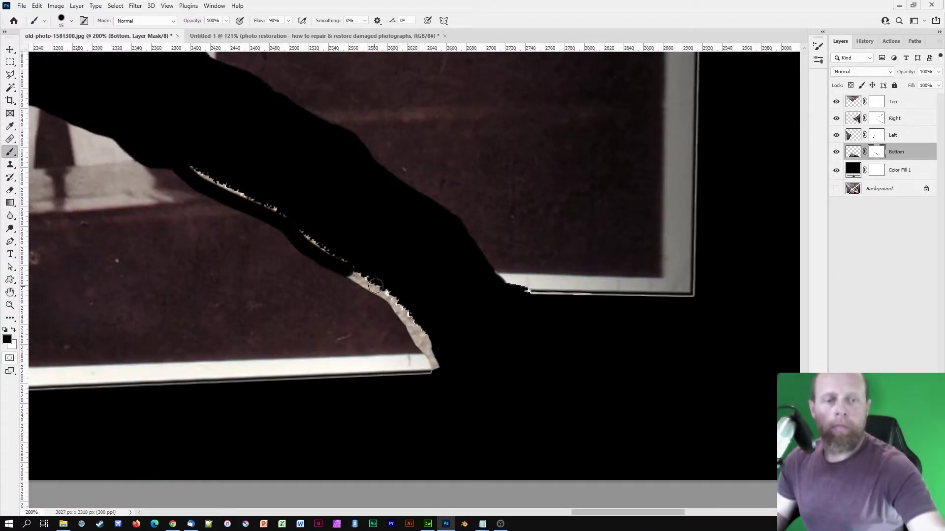
shift+click(379, 287)
shift+click(408, 319)
shift+click(434, 365)
drag(345, 257, 196, 169)
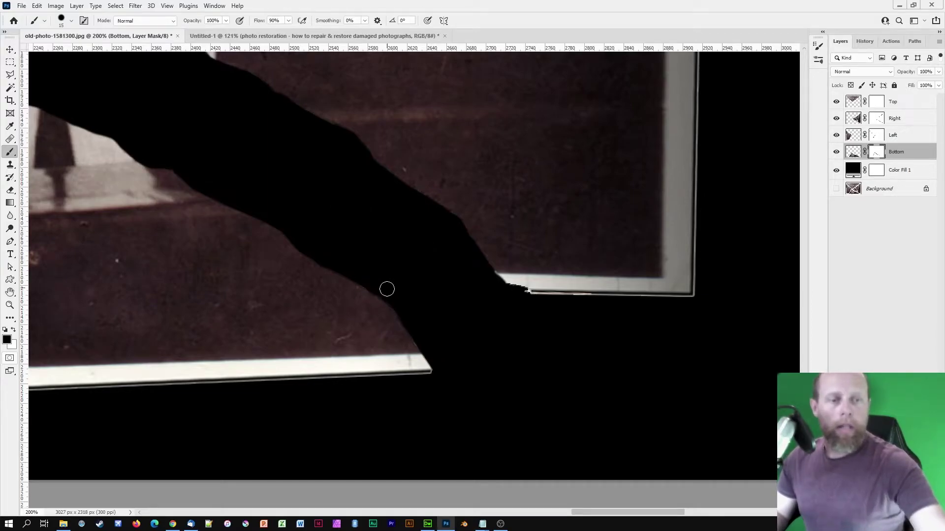
key(ctrl+0)
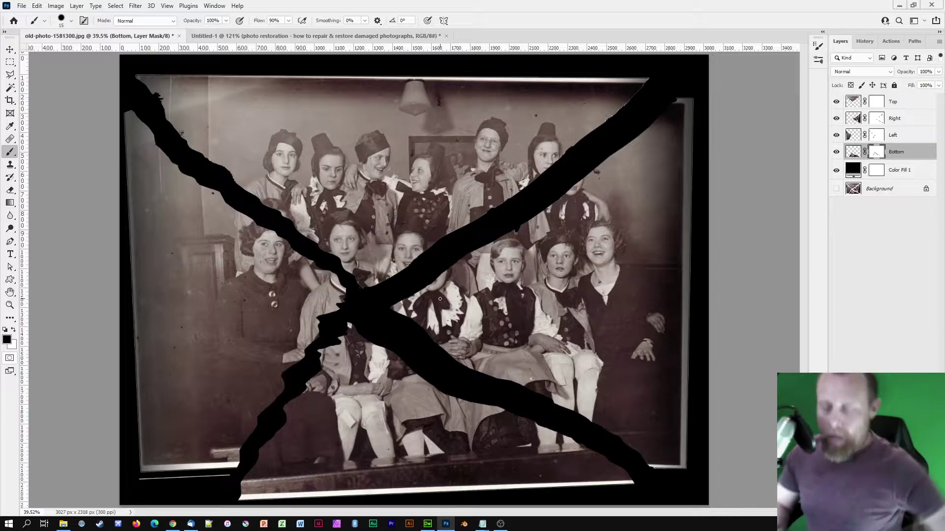
- Activate the Top layer's mask and examine the Top piece's torn edge for leftover paper fringe
key(ctrl+plus)
key(ctrl+plus)
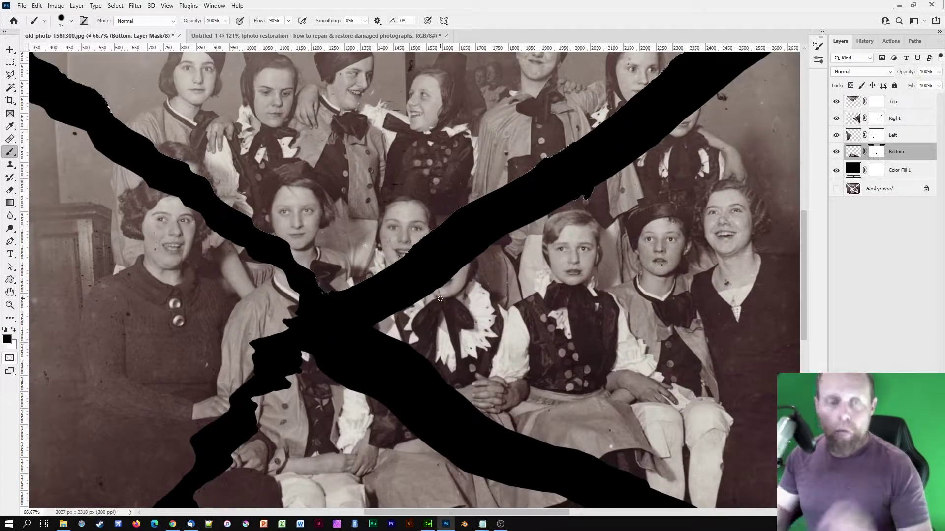
key(ctrl+minus)
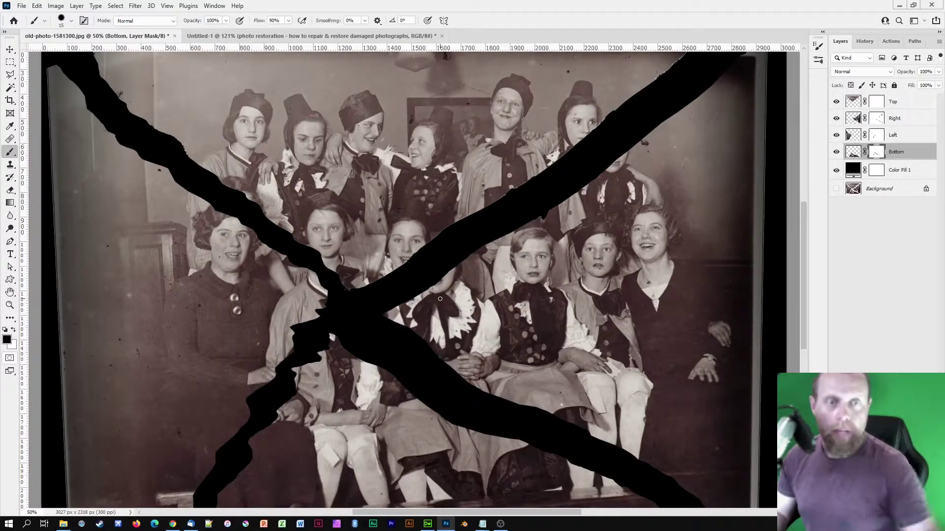
key(ctrl+plus)
key(ctrl+plus)
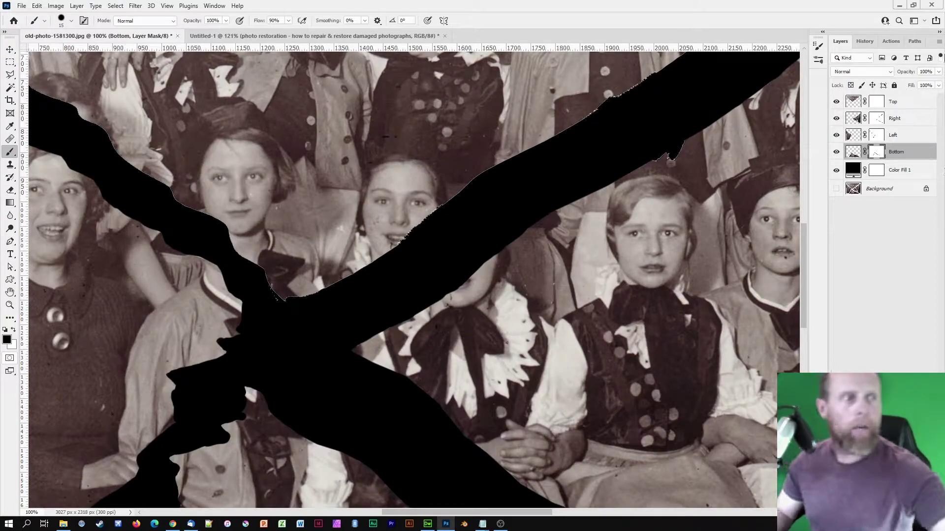
click(873, 104)
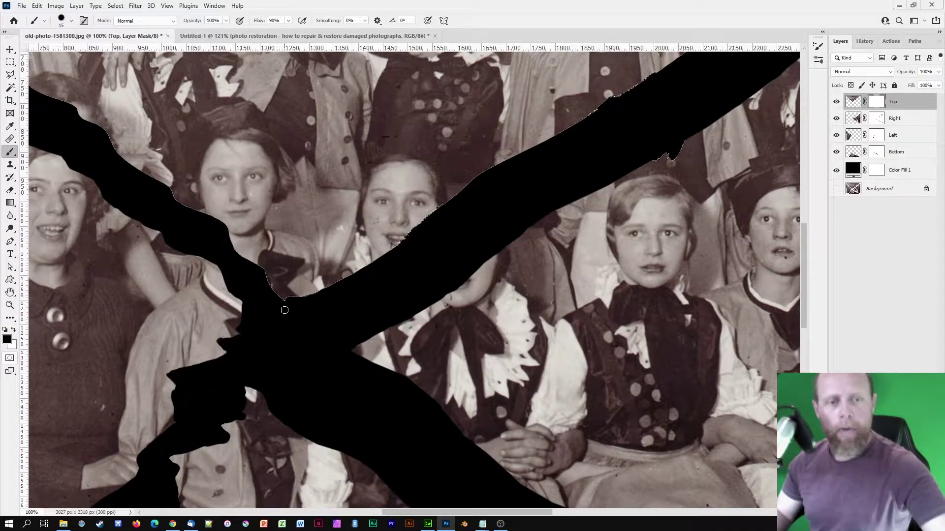
drag(346, 318, 248, 402)
drag(505, 137, 395, 274)
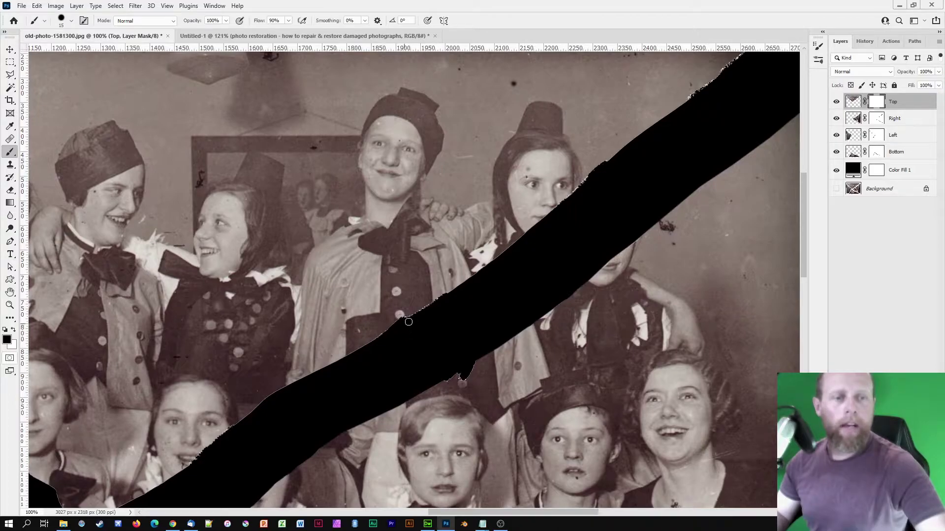
key(ctrl+0)
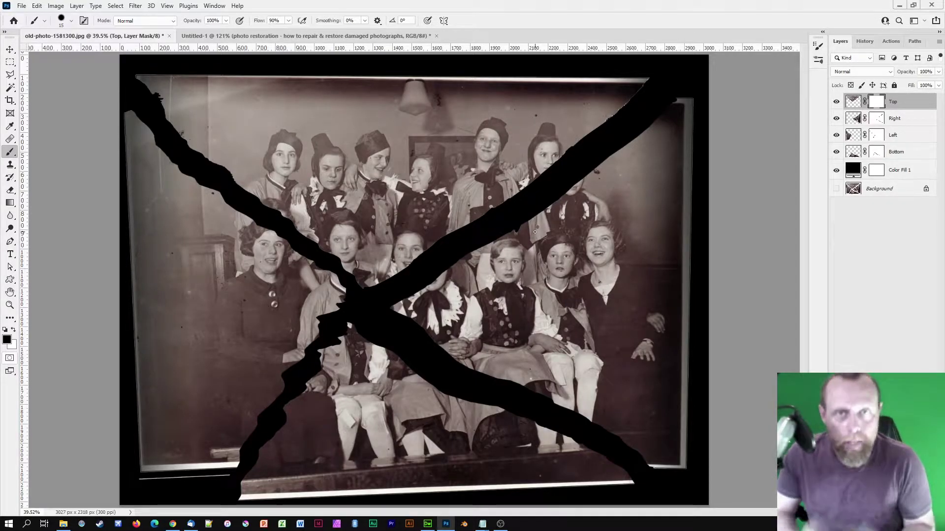
- Move the Left piece down and slightly left so its white bottom border lines up with the Bottom piece's border
key(ctrl+plus)
key(ctrl+plus)
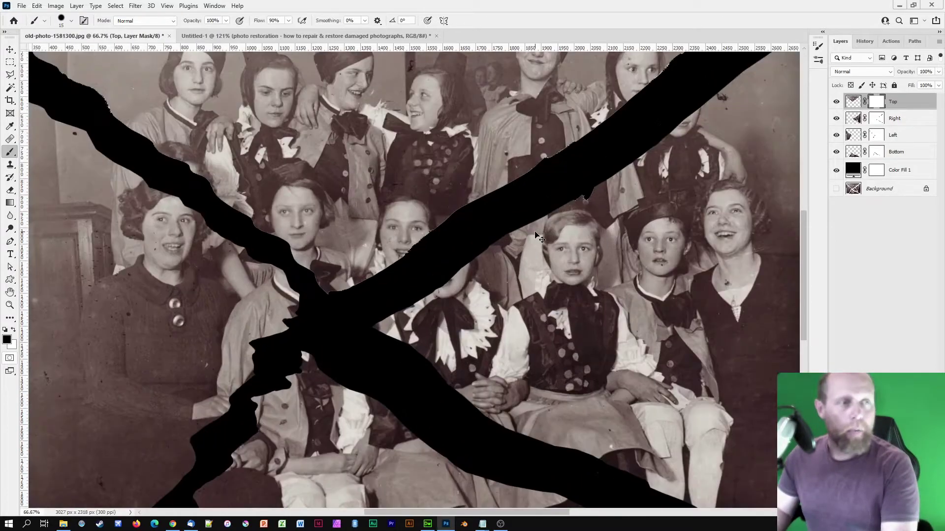
drag(595, 250, 524, 432)
drag(397, 352, 529, 350)
drag(416, 368, 596, 104)
drag(429, 411, 416, 336)
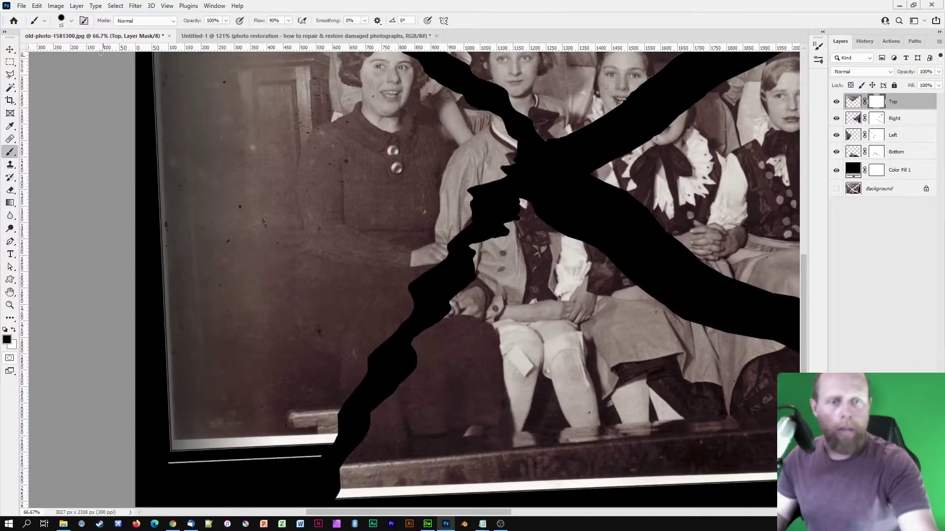
click(10, 50)
click(291, 258)
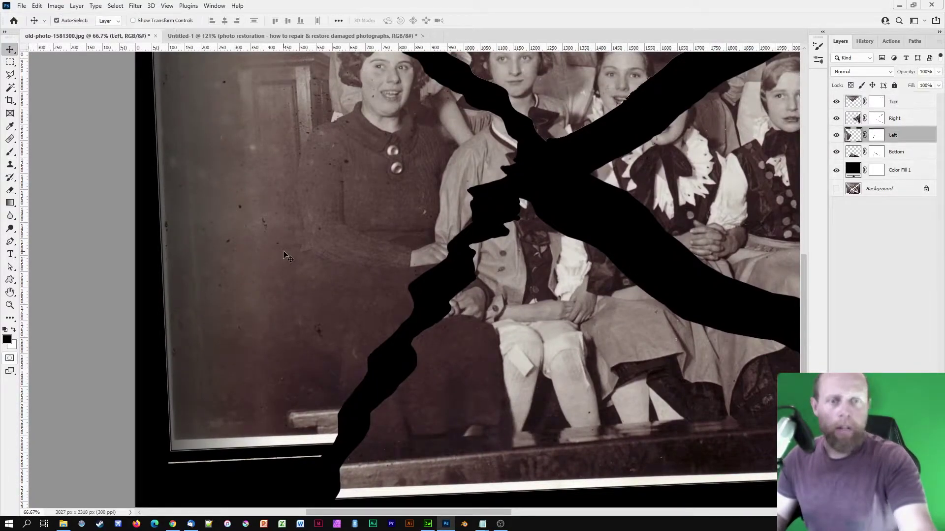
drag(305, 275, 285, 271)
drag(272, 306, 264, 306)
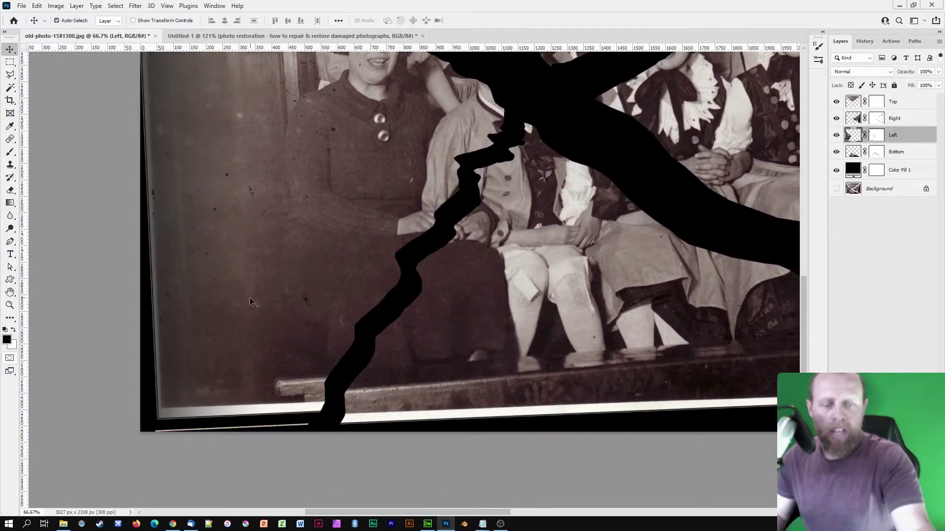
- Start a free transform on the Left piece and place its reference point on the photo's lower-left border corner
key(ctrl+minus)
drag(514, 141, 567, 199)
drag(503, 265, 455, 318)
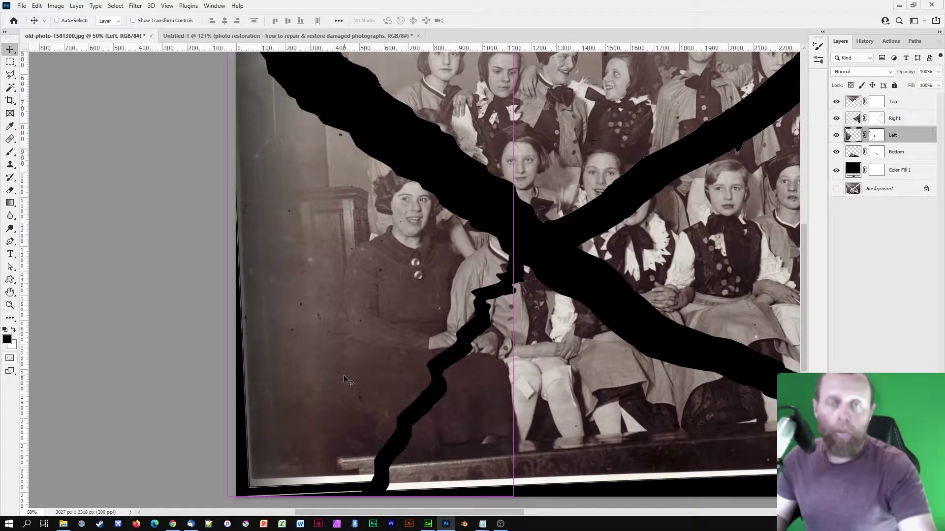
key(ctrl+t)
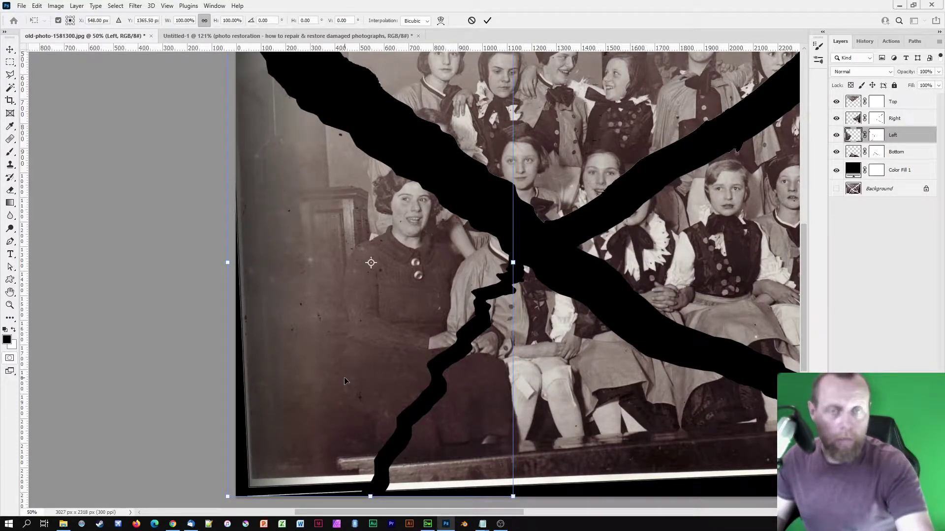
drag(371, 264, 252, 479)
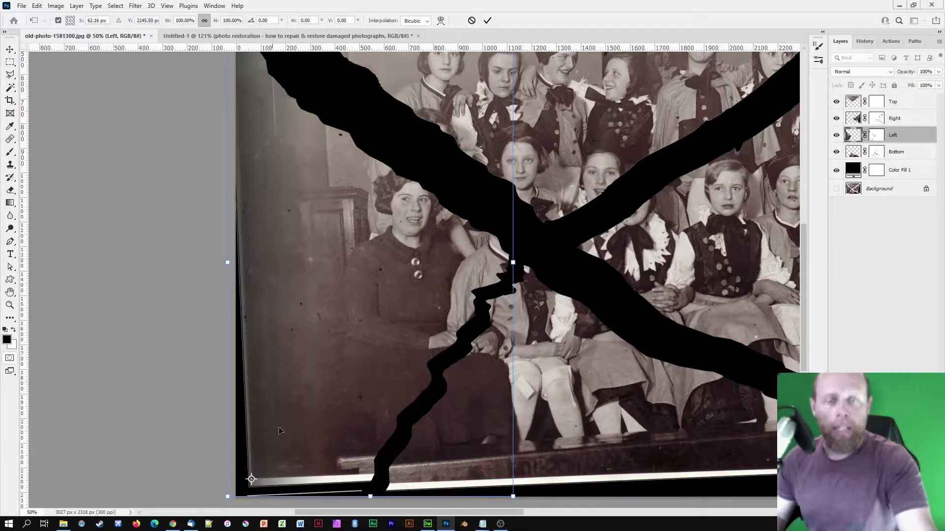
- Rotate the Left piece clockwise by about 2.6° around its lower-left corner to straighten its outer borders
key(ctrl+plus)
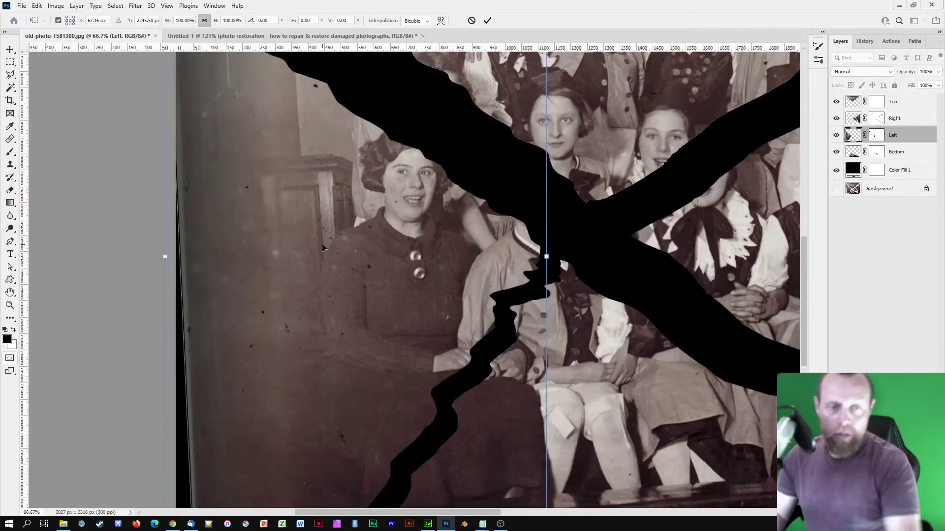
drag(342, 324, 361, 282)
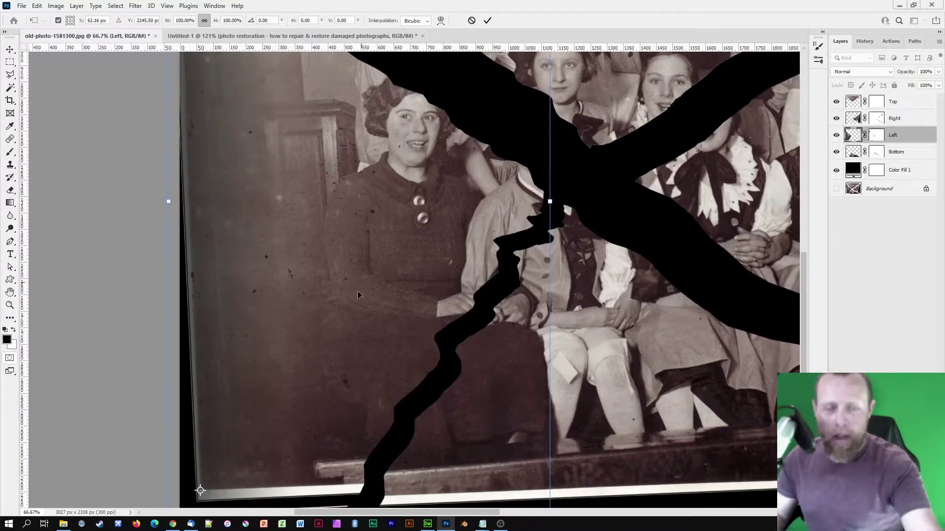
scroll(351, 345, down, 2)
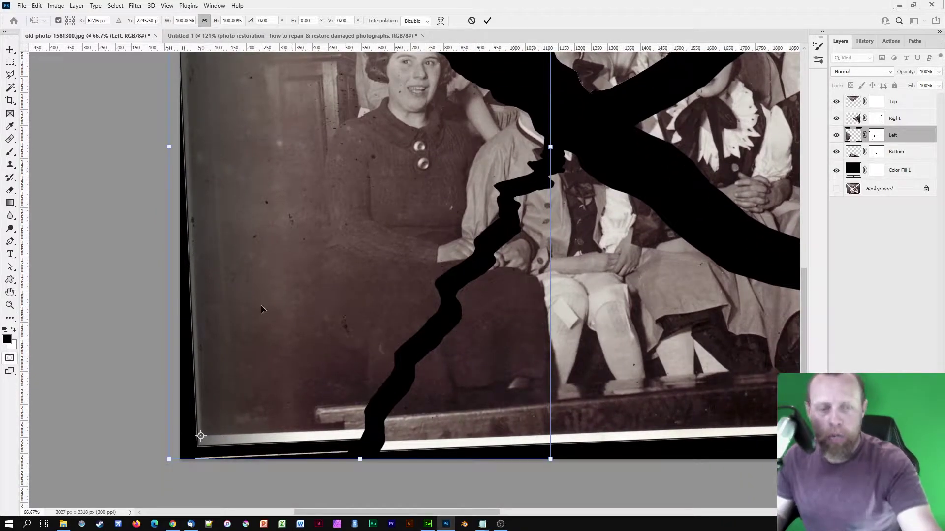
drag(236, 257, 239, 260)
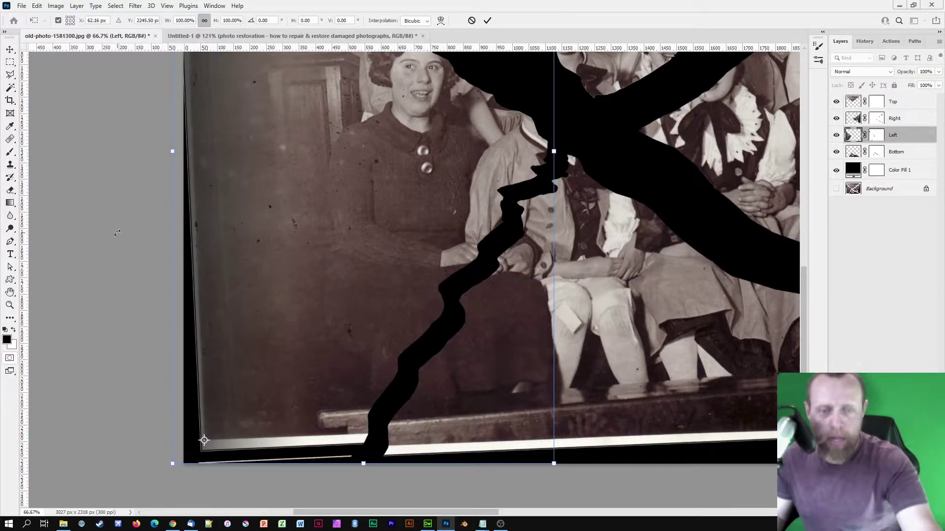
drag(111, 228, 114, 205)
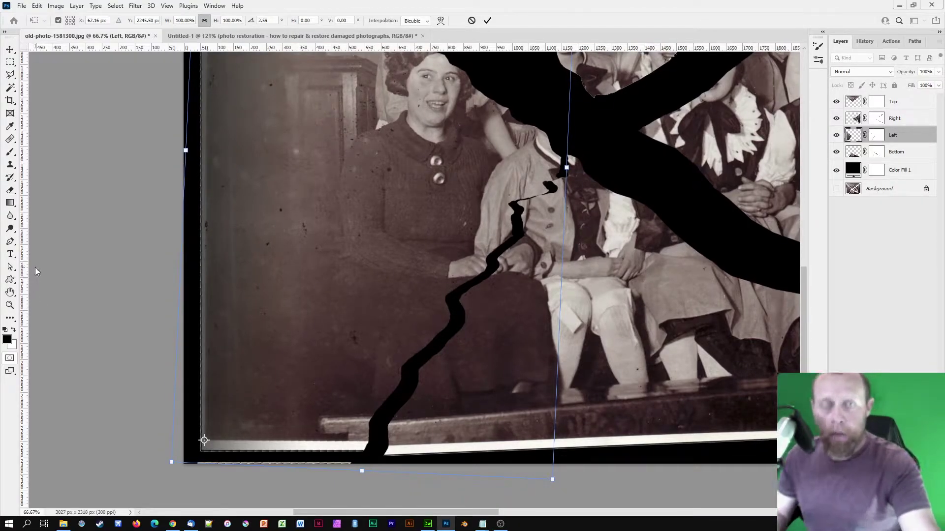
- Place a vertical guide along the Left piece's outer border and adjust the piece's rotation to about 2.3°
drag(24, 274, 202, 284)
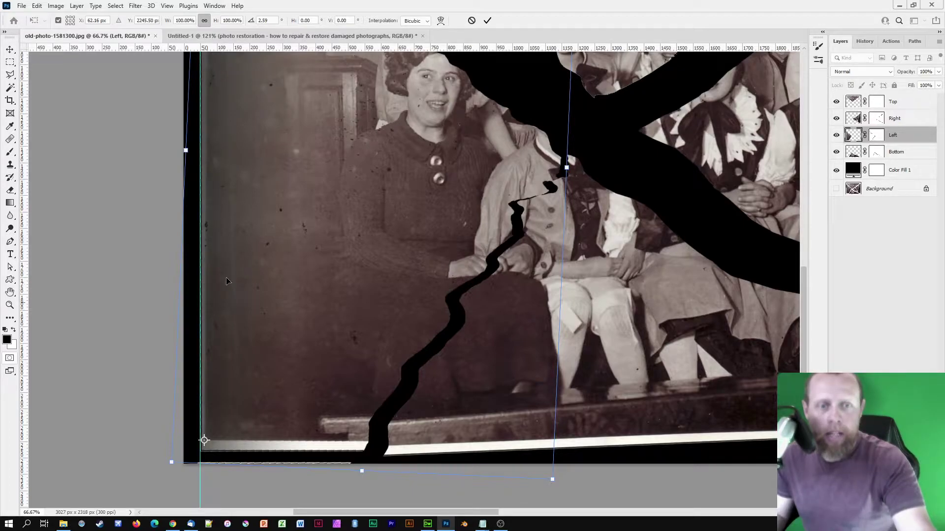
drag(121, 106, 122, 105)
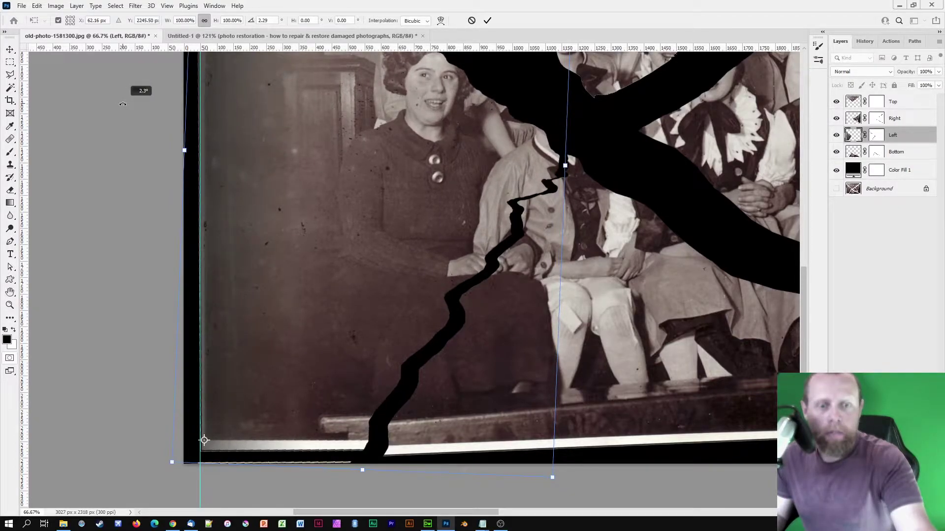
key(ctrl+plus)
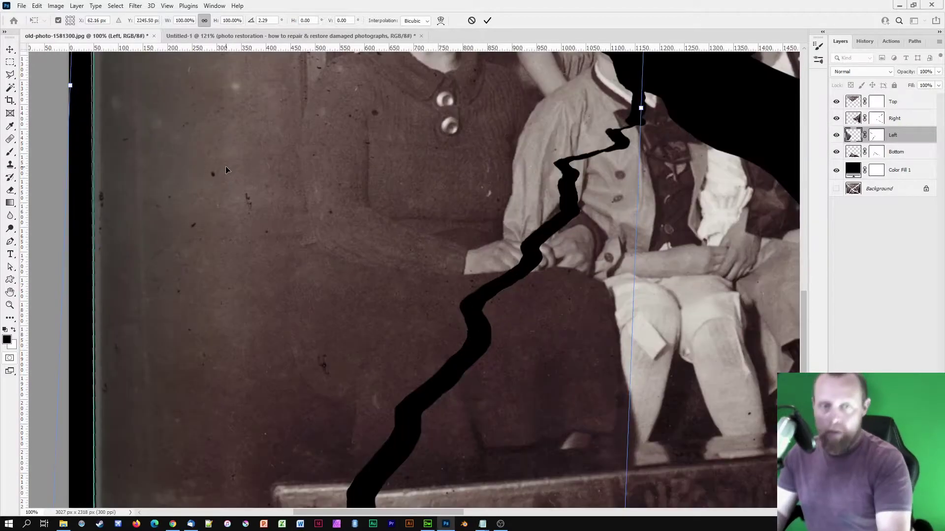
drag(226, 166, 235, 179)
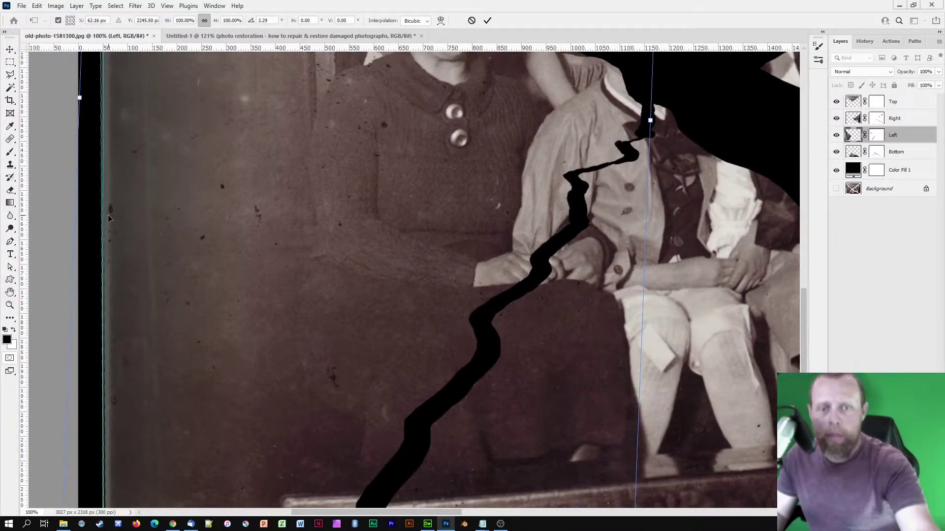
- Fine-tune the Left piece's rotation to about 2.34°, apply the transform and remove the vertical guide
drag(105, 216, 112, 214)
drag(198, 129, 218, 295)
drag(210, 167, 239, 329)
drag(237, 210, 253, 314)
drag(169, 215, 169, 242)
drag(121, 196, 121, 189)
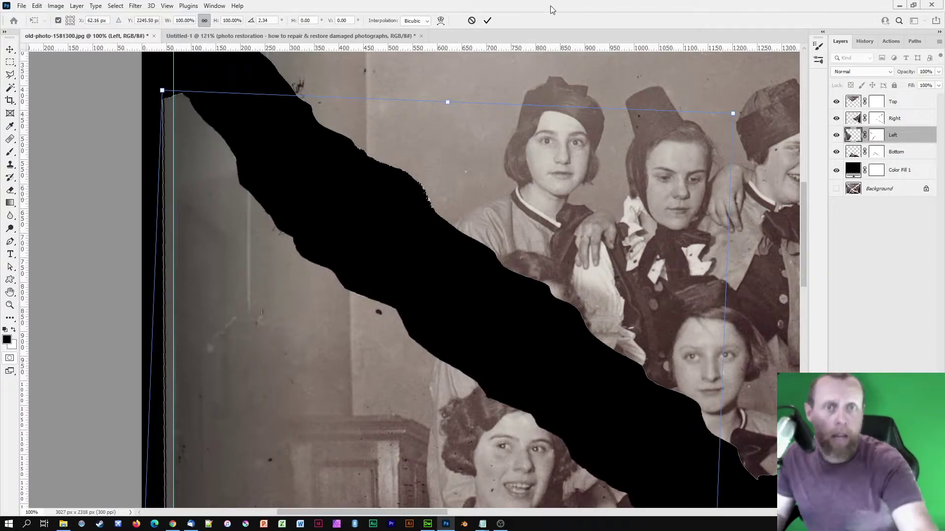
click(489, 21)
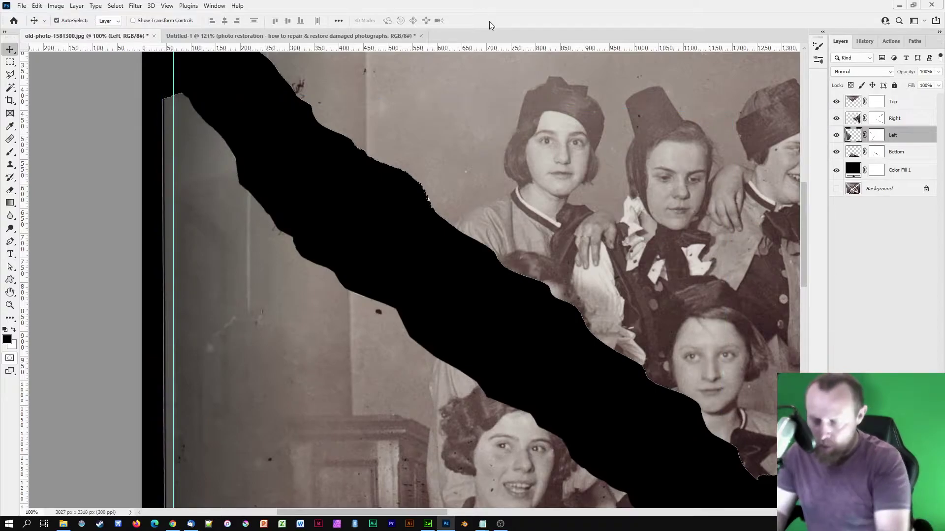
key(ctrl+0)
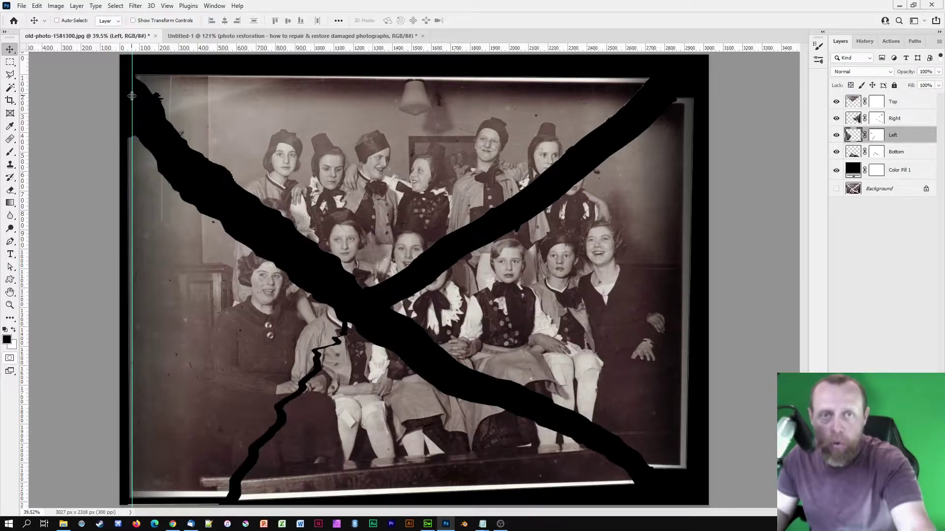
drag(132, 96, 4, 24)
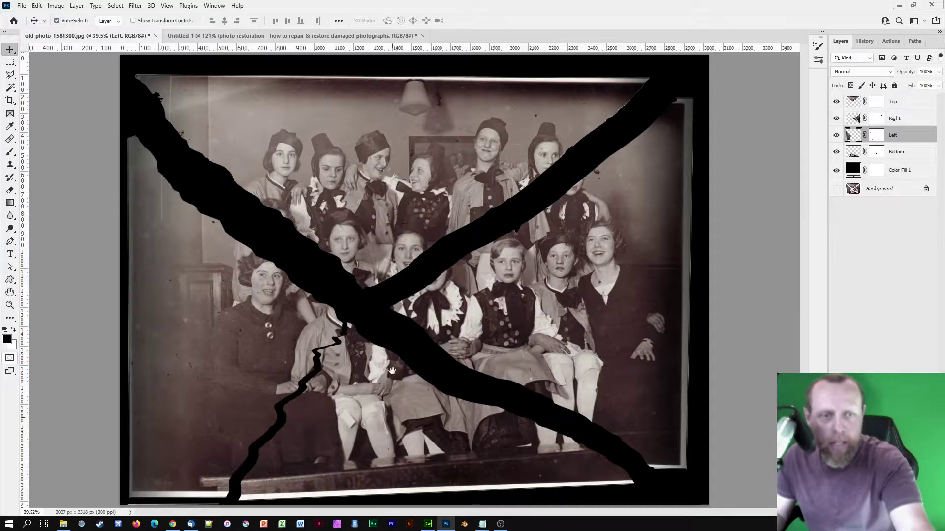
- Select the Bottom piece and start a free transform on it
key(ctrl+plus)
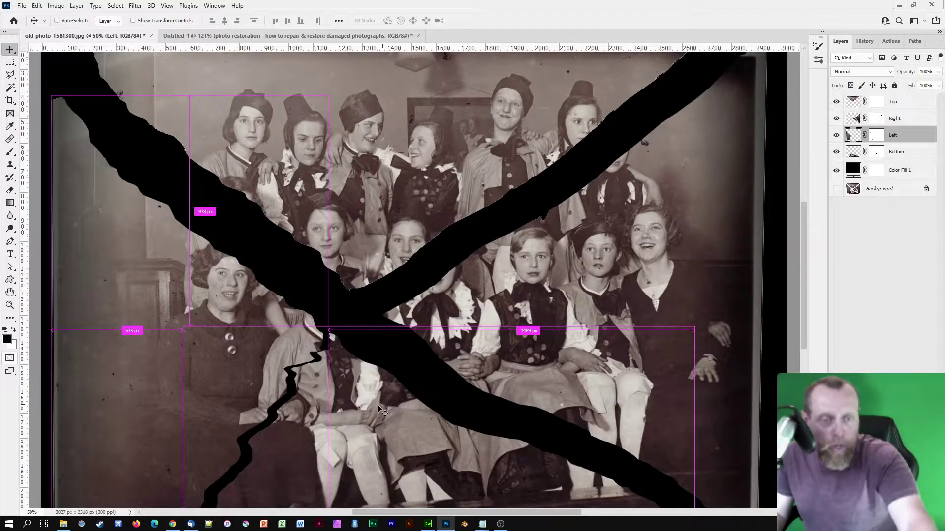
click(368, 395)
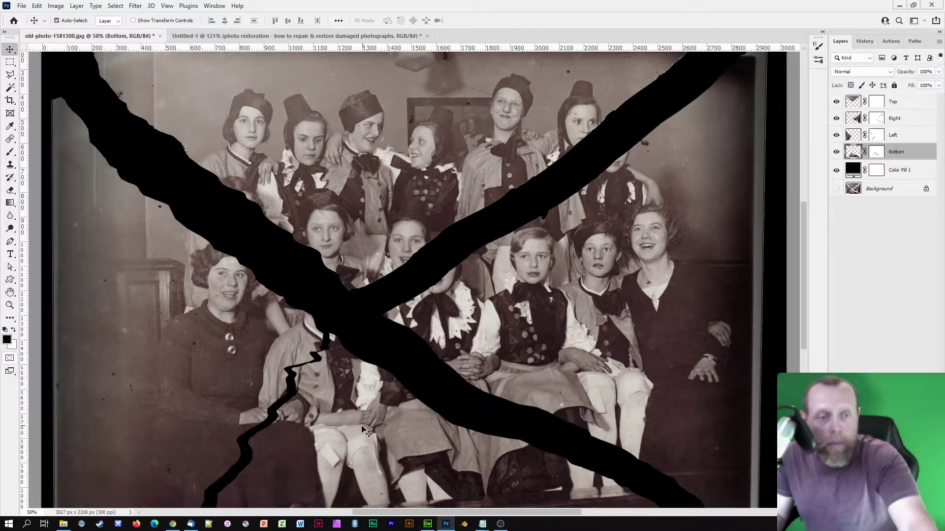
scroll(366, 431, down, 5)
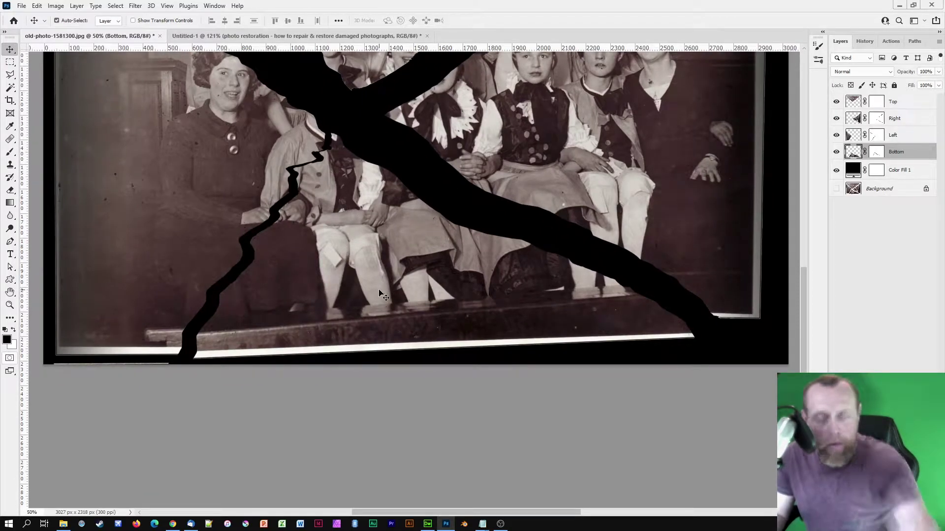
key(ctrl+plus)
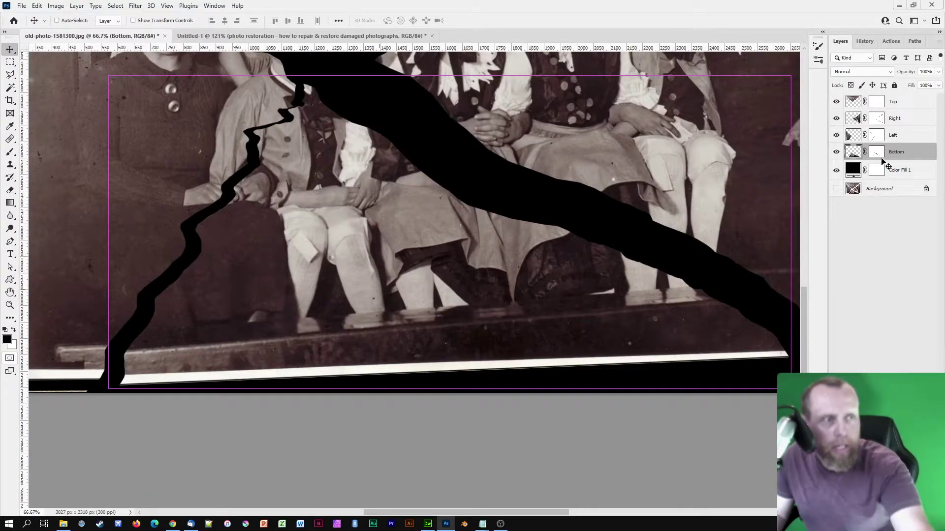
drag(313, 337, 360, 326)
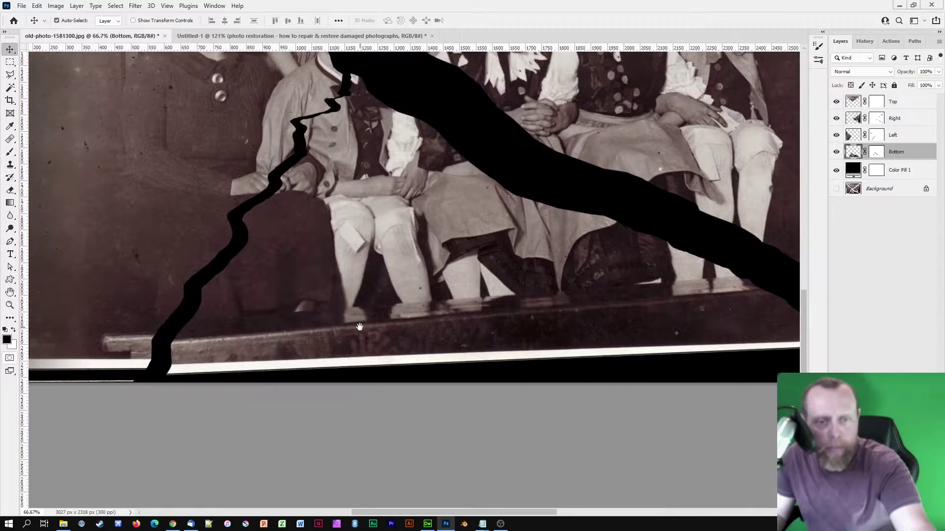
key(ctrl+t)
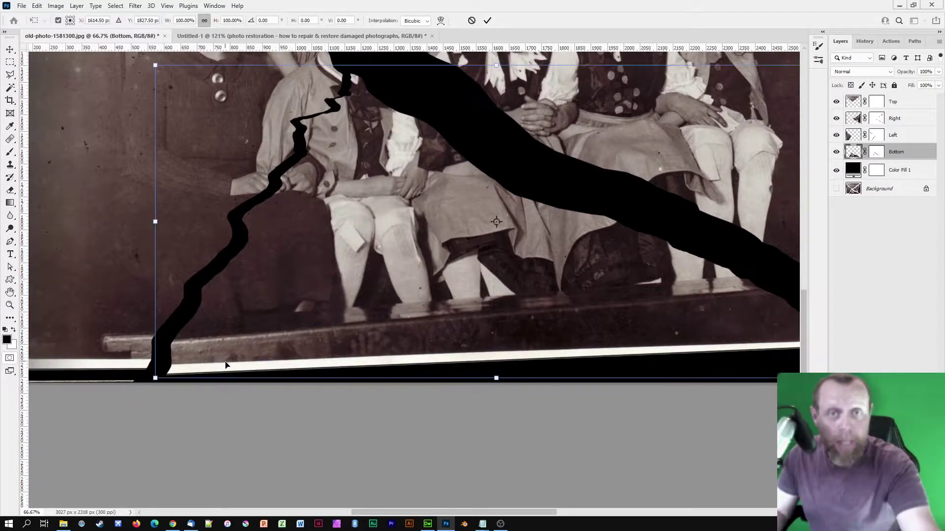
- Move the Bottom piece left and slightly up until its torn edge meets the Left piece at the bench and white border
drag(244, 350, 274, 331)
key(ctrl+plus)
key(ctrl+plus)
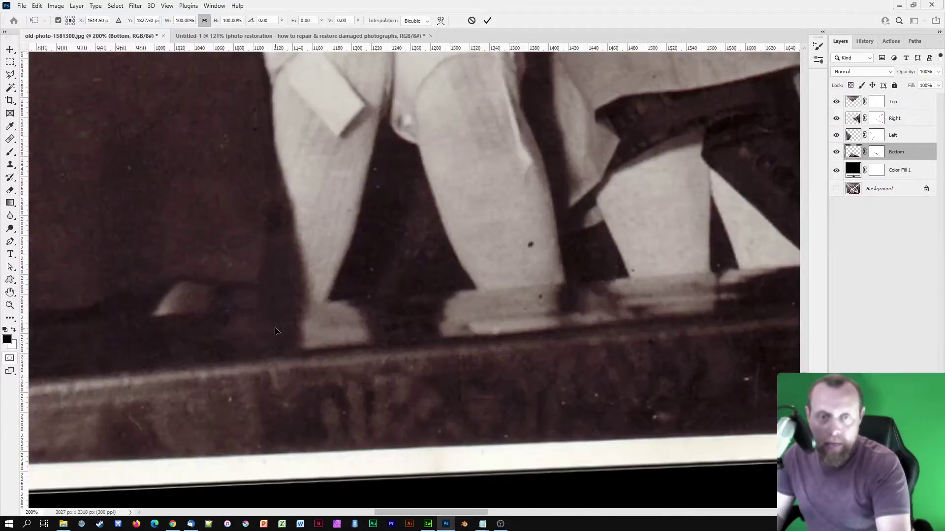
drag(121, 397, 414, 384)
drag(193, 426, 376, 385)
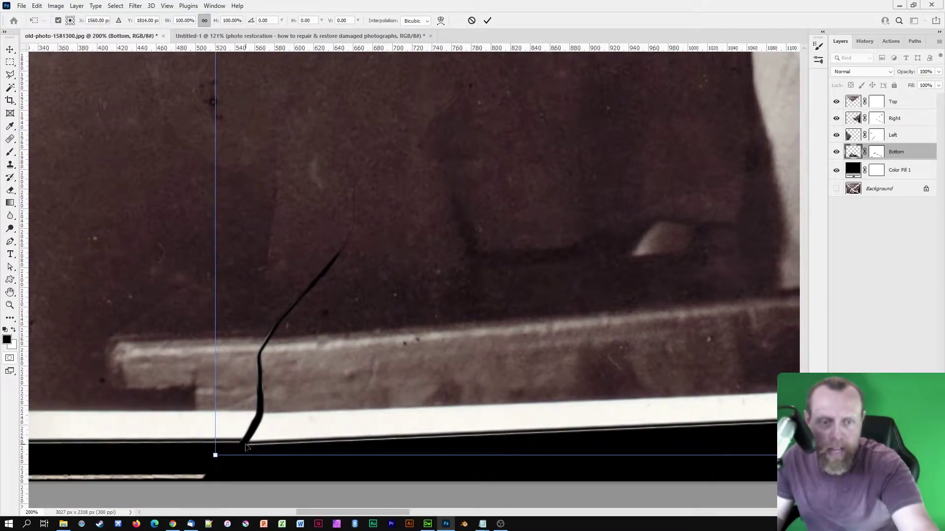
drag(293, 443, 291, 440)
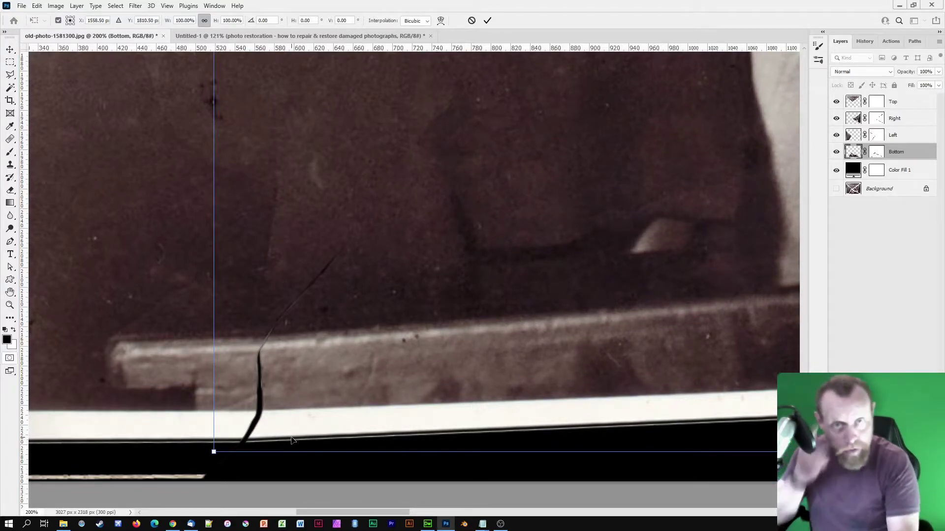
- Nudge the Bottom piece left in small increments to close the remaining gap along the bench and white border
key(Left)
key(Left)
key(Left)
key(Left)
key(Left)
key(Left)
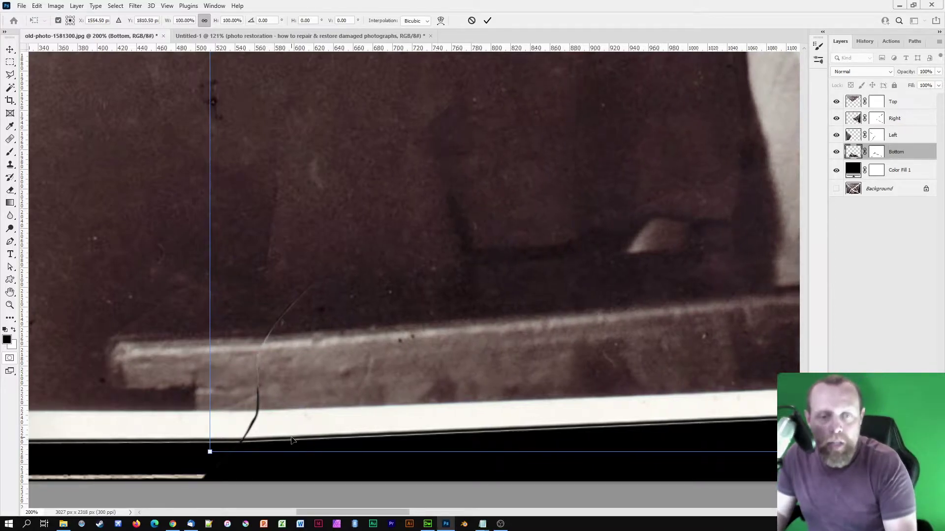
key(Up)
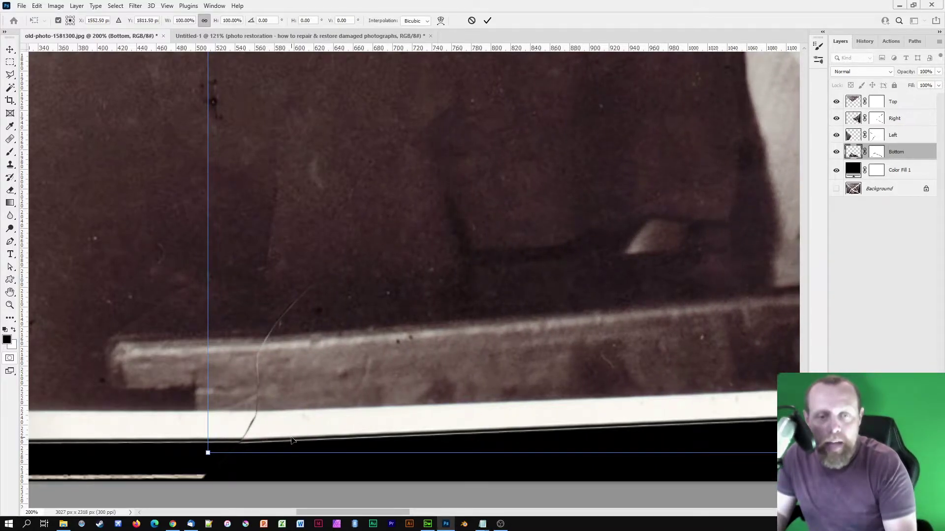
- Set the Bottom piece's reference point at its lower-left border corner and rotate the piece clockwise by about 2°
key(ctrl+minus)
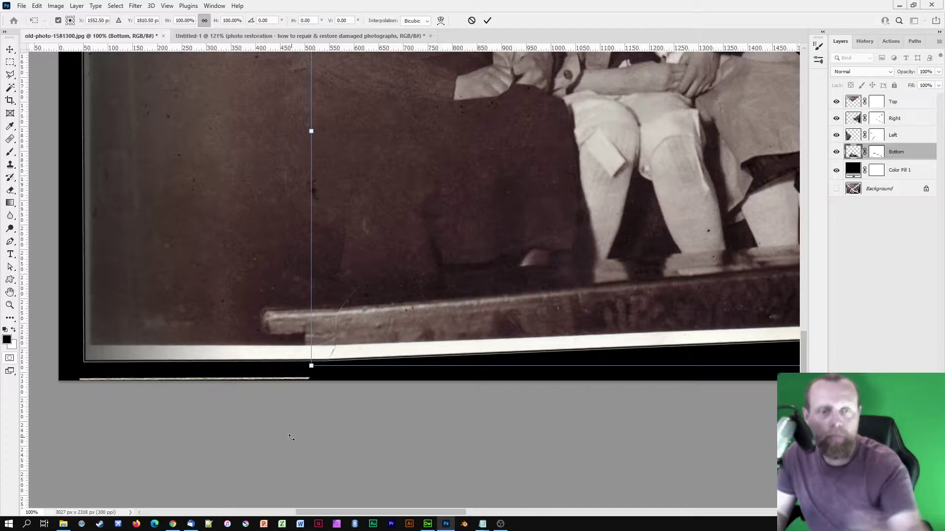
drag(623, 275, 182, 402)
drag(452, 234, 444, 339)
drag(370, 123, 391, 126)
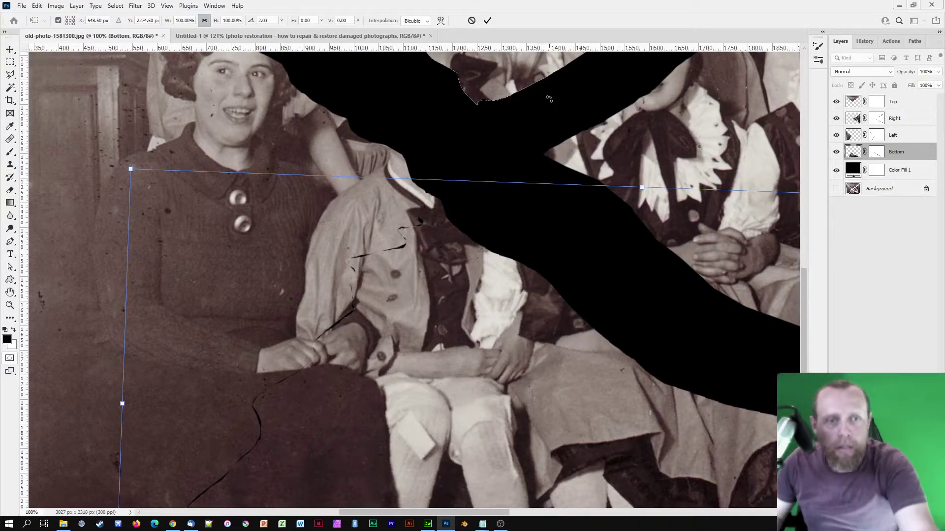
- Refine the Bottom piece's rotation to about 2.19° along the tear with the Left piece and apply the transform
drag(274, 403, 355, 251)
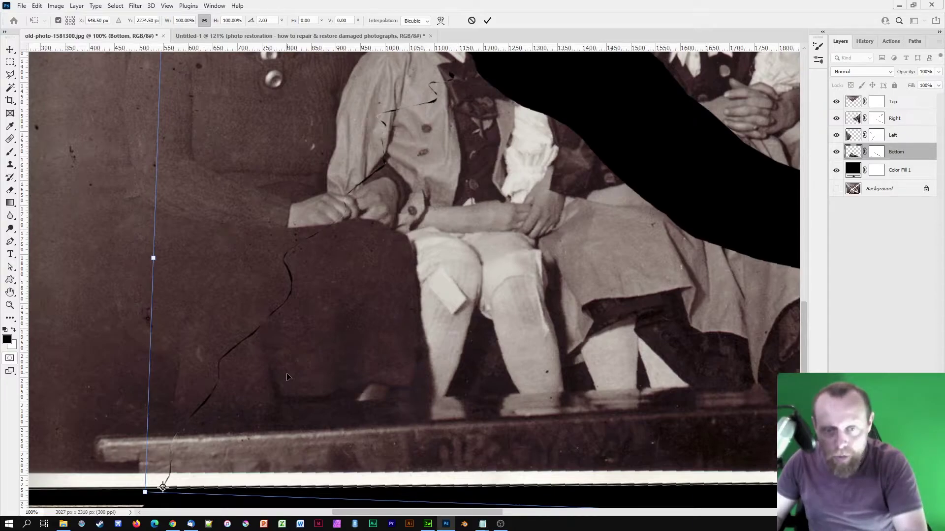
drag(524, 262, 444, 363)
drag(433, 86, 444, 75)
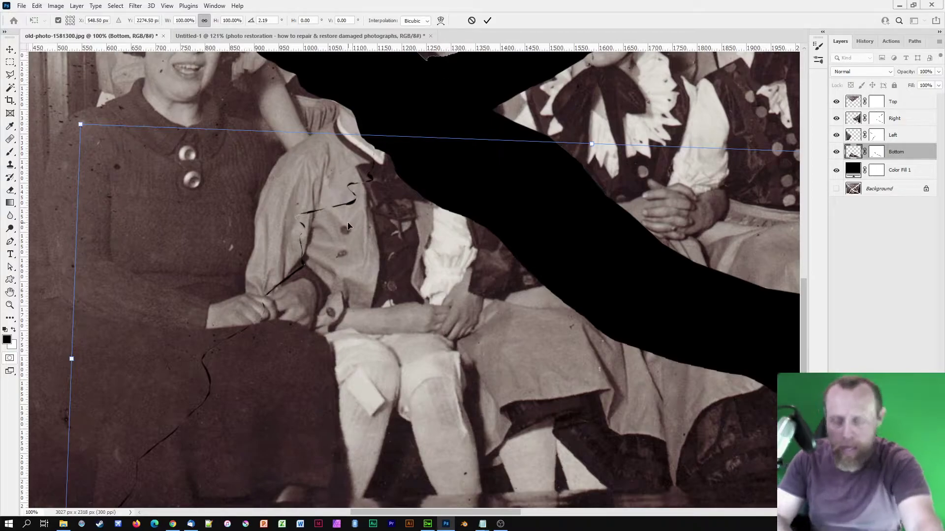
key(Return)
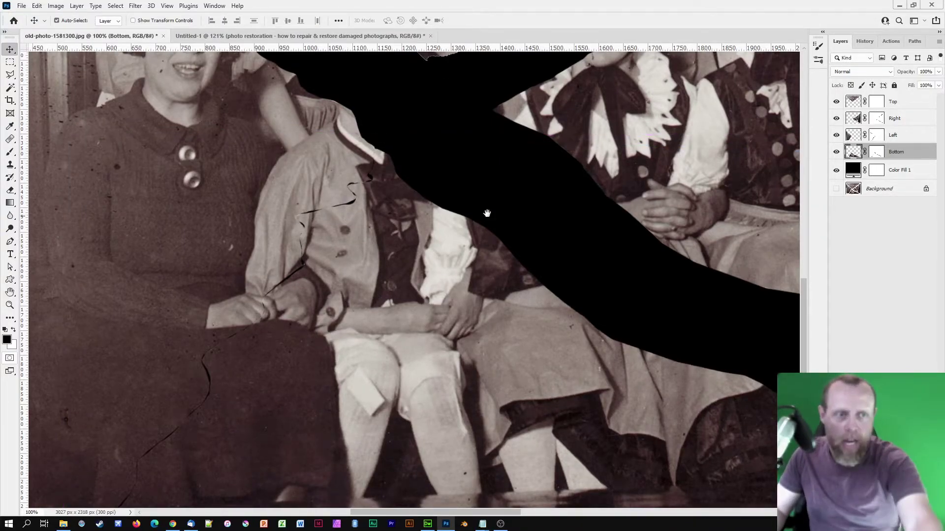
- Select the Right piece and move it down and left toward the Bottom piece's torn edge
scroll(458, 217, right, 5)
ctrl+click(507, 223)
scroll(507, 222, right, 8)
scroll(395, 270, down, 5)
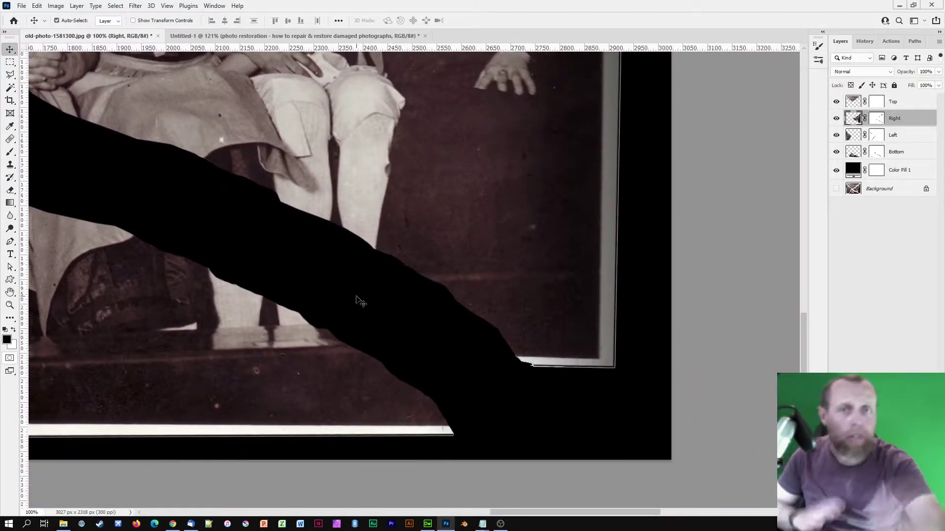
drag(522, 259, 455, 329)
- Free-transform the Right piece, rotating it slightly to fit the Bottom piece's torn edge, and apply the transform
key(ctrl+t)
drag(304, 244, 298, 141)
drag(398, 249, 443, 323)
scroll(442, 320, up, 5)
scroll(443, 315, left, 7)
drag(117, 76, 108, 90)
key(Return)
- Select the Top piece and move it down to meet the torn edges of the Left and Right pieces
scroll(350, 165, up, 8)
scroll(424, 138, right, 4)
drag(424, 138, 418, 180)
scroll(354, 220, left, 10)
scroll(355, 219, down, 5)
drag(303, 189, 305, 209)
- Free-transform the Top piece, rotating it slightly to fit the Left and Right pieces, and apply the transform
key(ctrl+t)
scroll(348, 226, up, 5)
drag(422, 167, 295, 362)
scroll(296, 362, up, 6)
scroll(295, 344, left, 8)
drag(84, 65, 79, 74)
scroll(572, 206, right, 15)
key(Return)
scroll(446, 294, down, 3)
scroll(448, 285, left, 12)
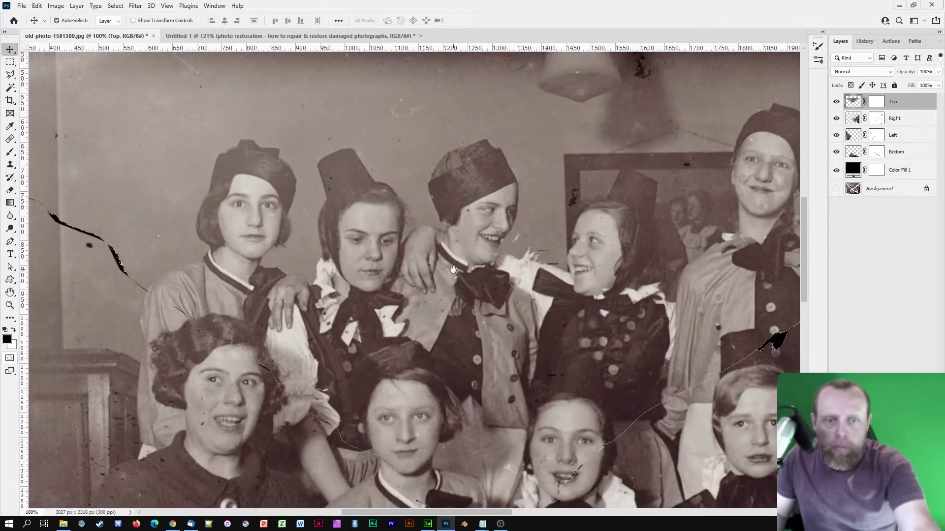
key(ctrl+minus)
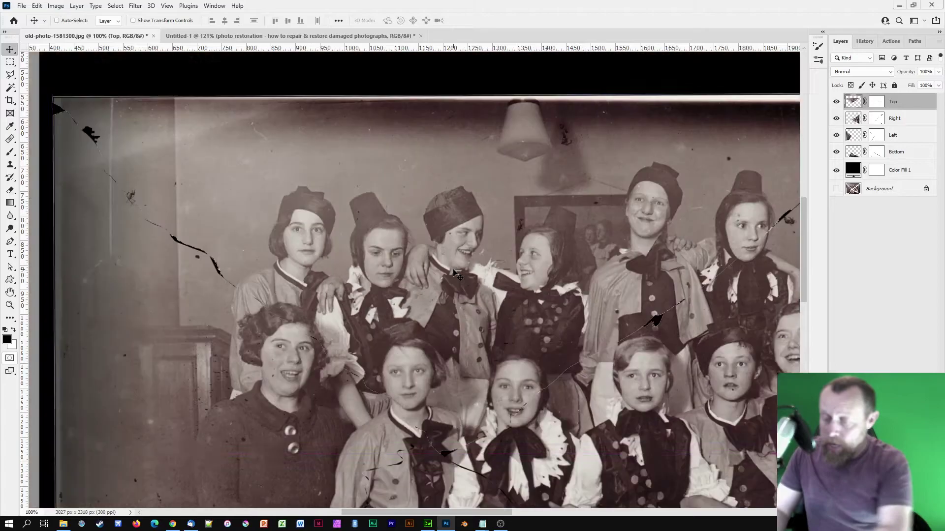
- Examine the reassembled photo as a whole and up close along the joins between the torn pieces
key(ctrl+0)
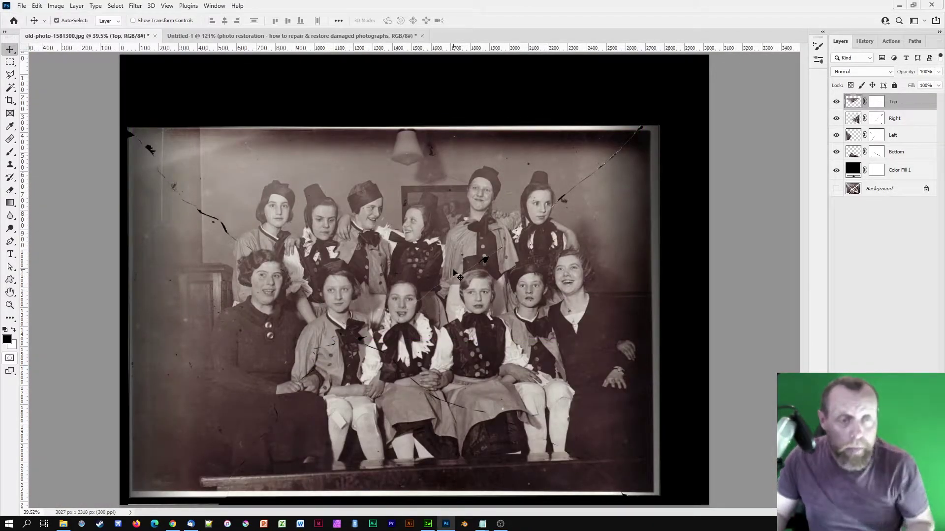
scroll(453, 273, up, 6)
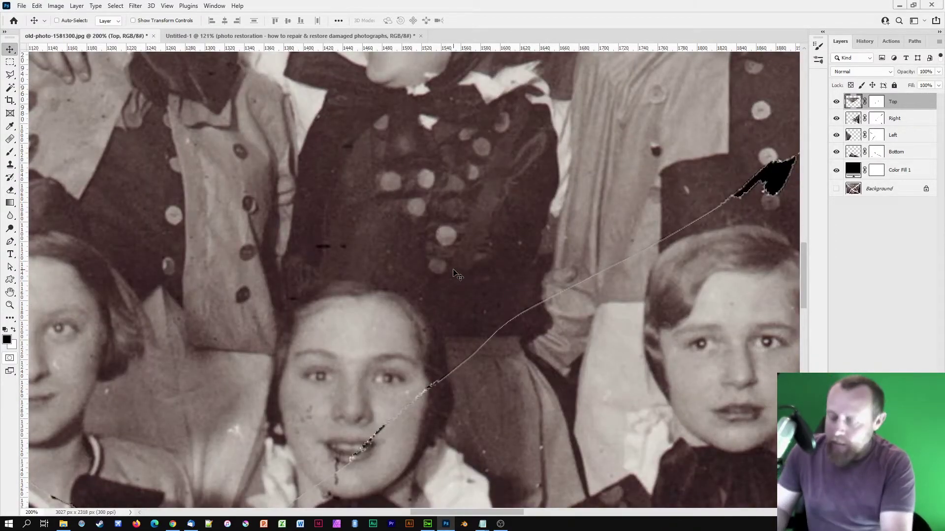
key(ctrl+0)
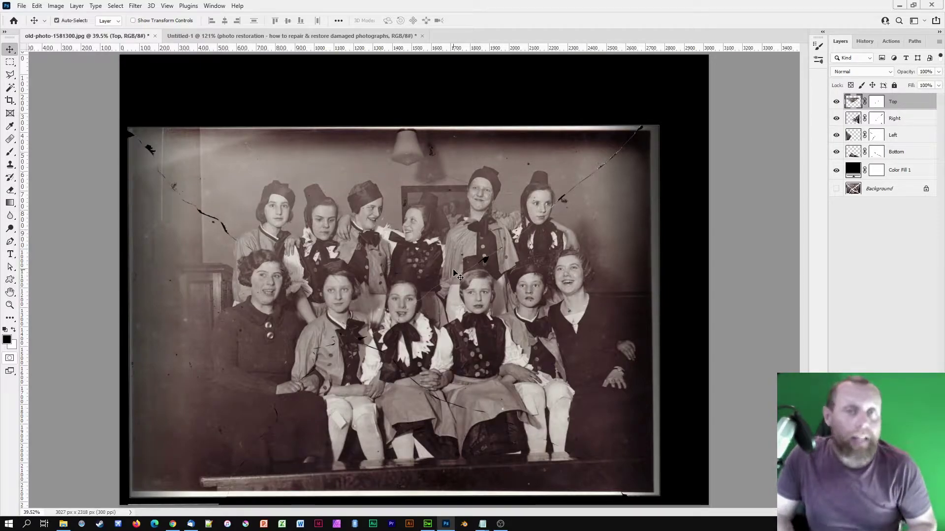
scroll(453, 273, up, 3)
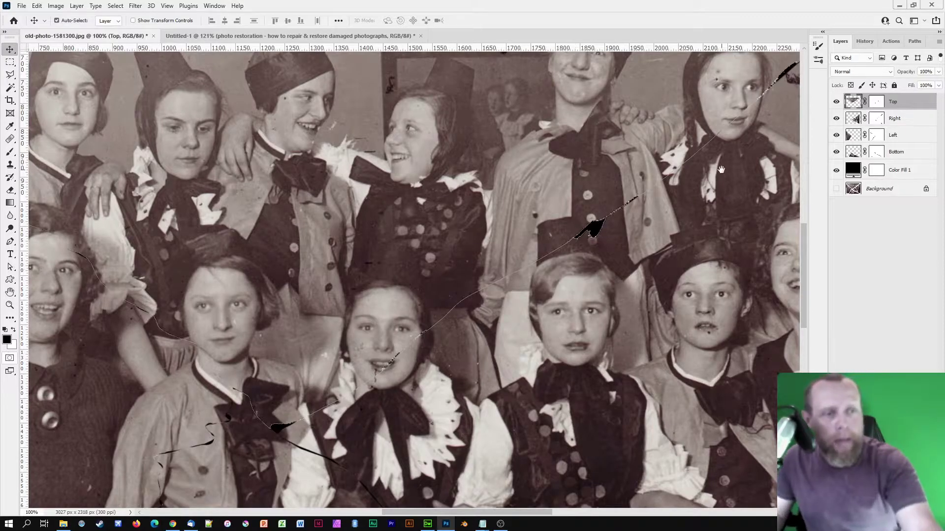
drag(675, 197, 461, 330)
drag(171, 495, 519, 213)
drag(258, 368, 366, 166)
scroll(311, 271, up, 10)
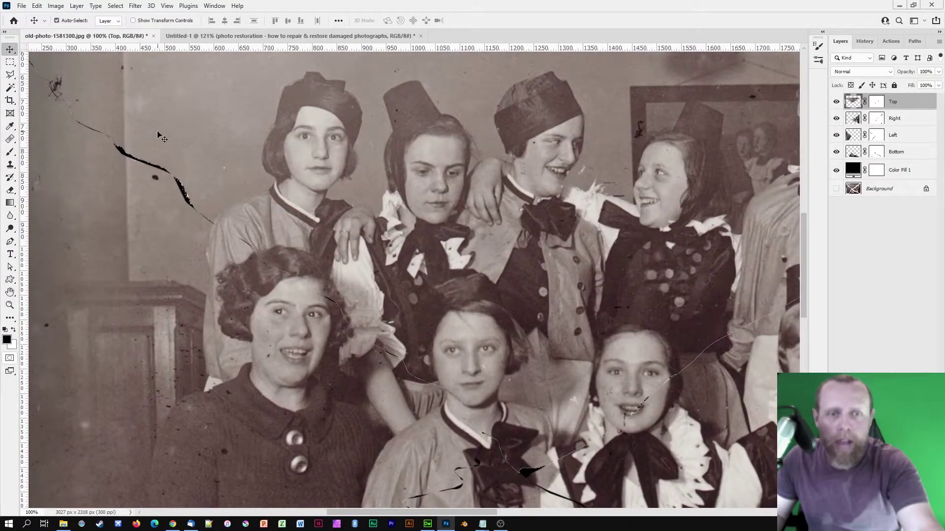
drag(253, 202, 398, 330)
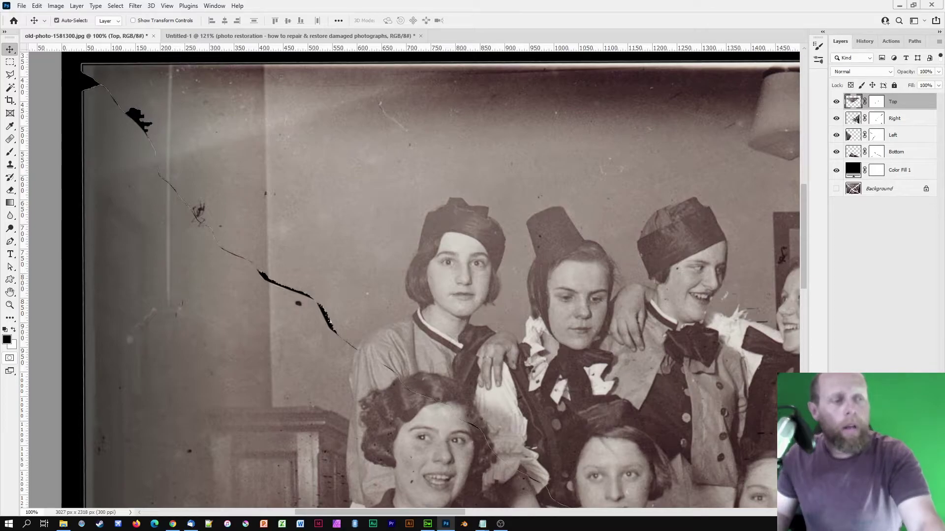
- Add a new empty layer above the Top layer and name it Repairs
click(919, 512)
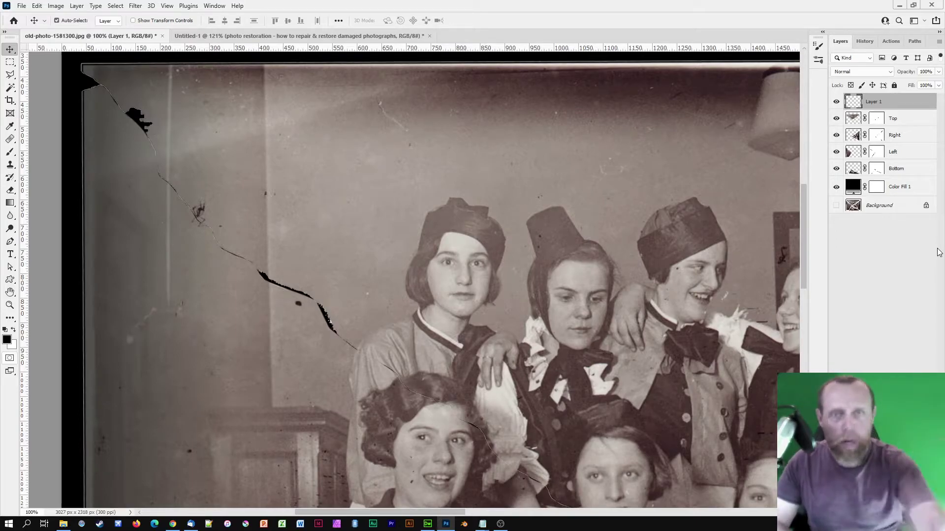
double_click(880, 103)
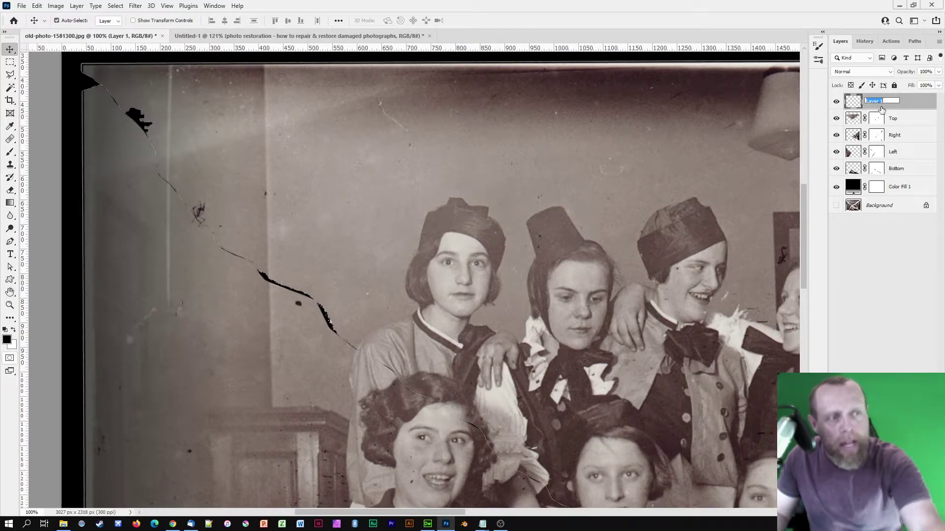
text(Repairs)
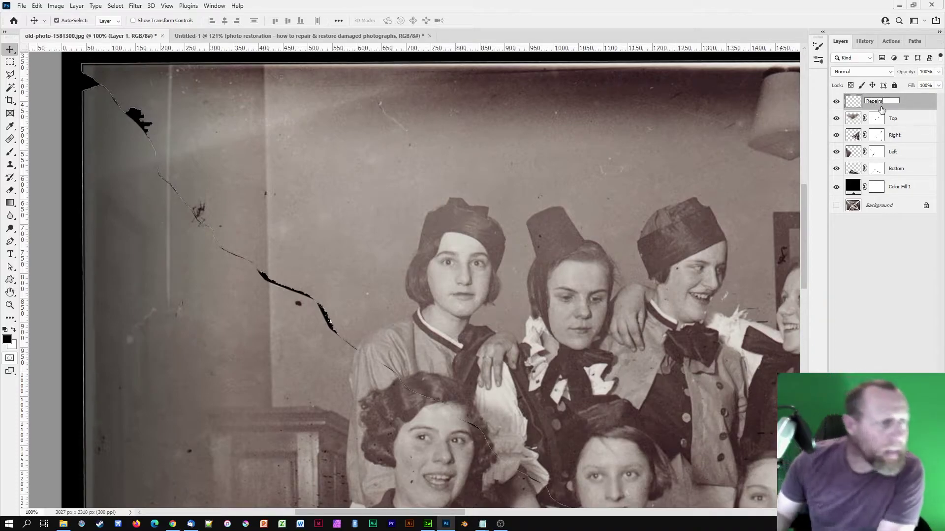
key(Return)
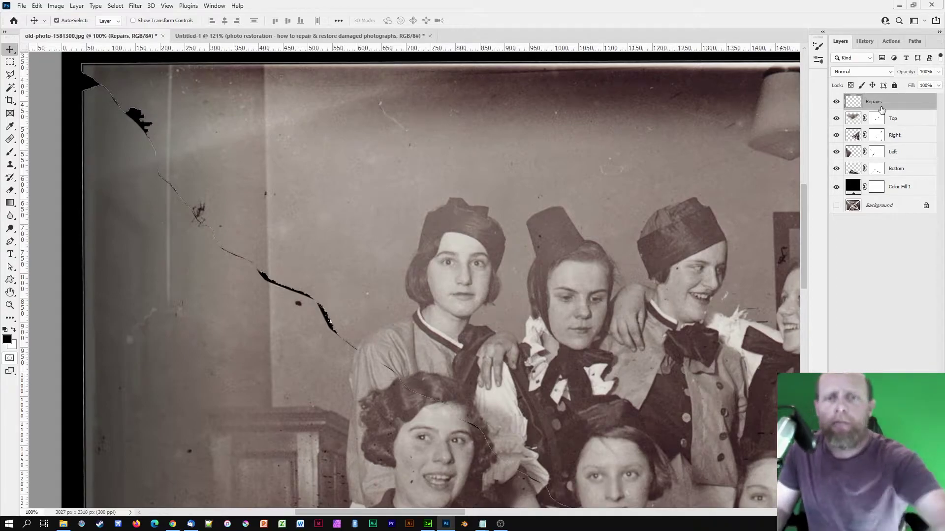
- Choose the Clone Stamp tool and set it to sample Current & Below
click(11, 166)
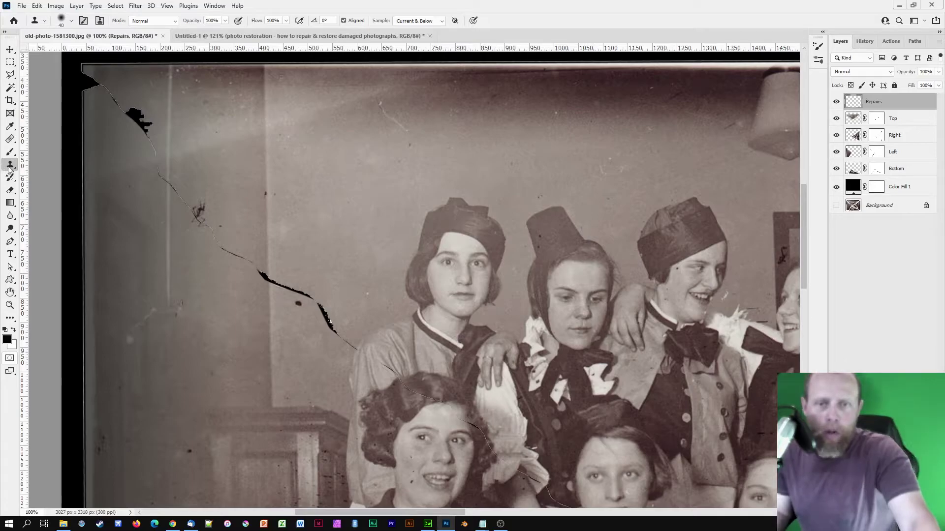
click(436, 22)
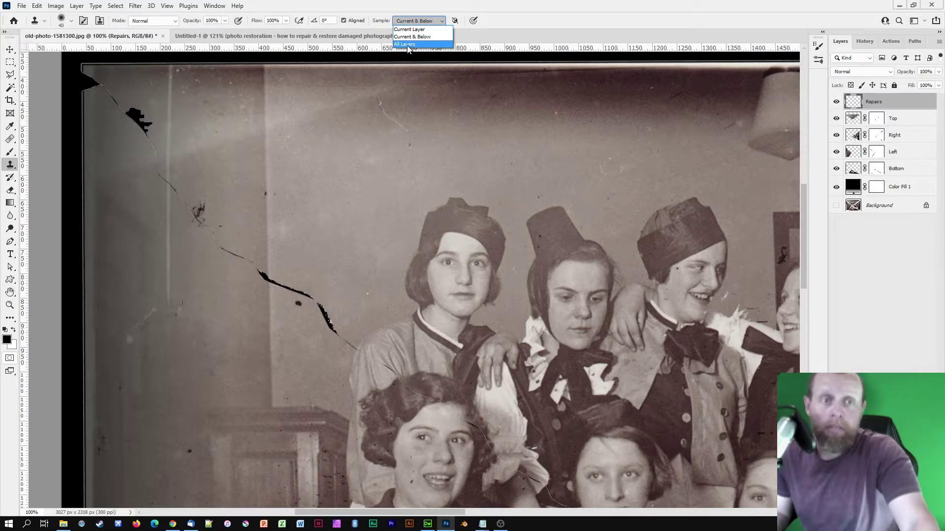
click(409, 39)
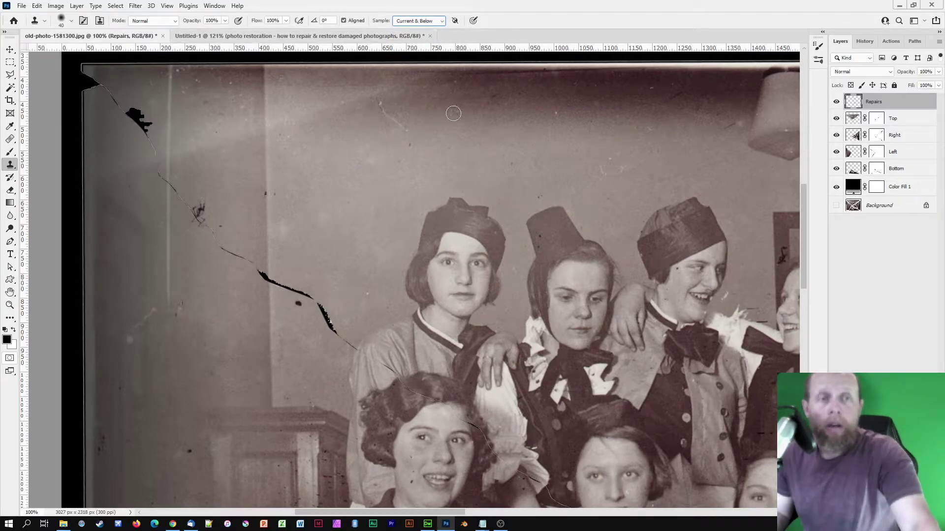
- Clone clean wall texture over the black tear left of the standing girl in the beret, using a 25 px brush
key(ctrl+plus)
key(ctrl+plus)
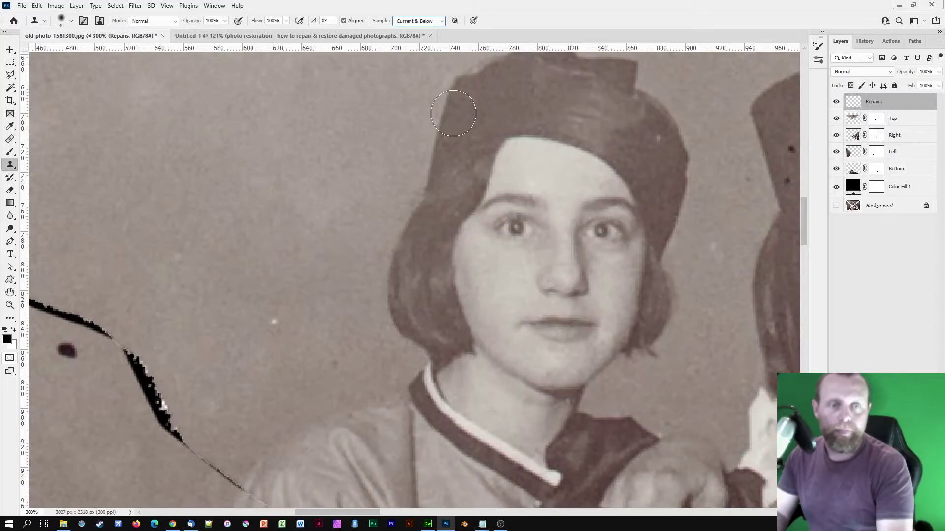
drag(386, 384, 639, 364)
drag(437, 384, 448, 398)
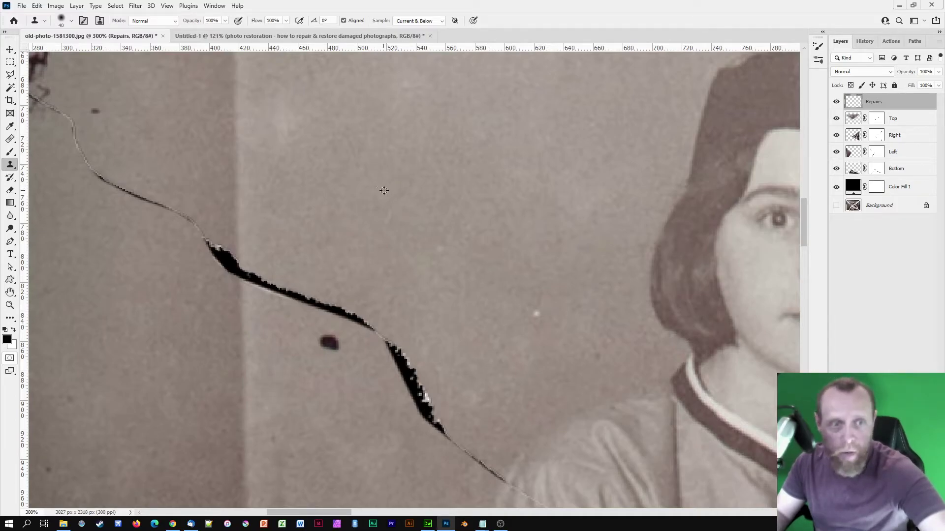
key(bracketleft)
key(bracketleft)
key(bracketleft)
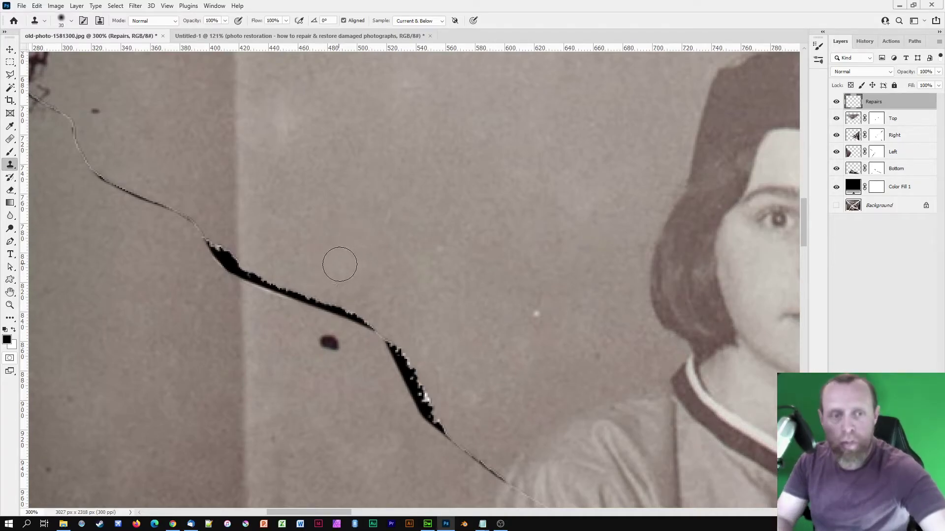
click(312, 295)
mouse_move(312, 295)
mouse_down()
mouse_move(260, 279)
mouse_move(318, 305)
mouse_move(328, 301)
mouse_move(384, 332)
mouse_move(414, 381)
mouse_up()
mouse_move(375, 351)
mouse_down()
mouse_move(355, 315)
mouse_move(324, 320)
mouse_move(337, 343)
mouse_move(300, 284)
mouse_move(362, 320)
mouse_move(386, 347)
mouse_up()
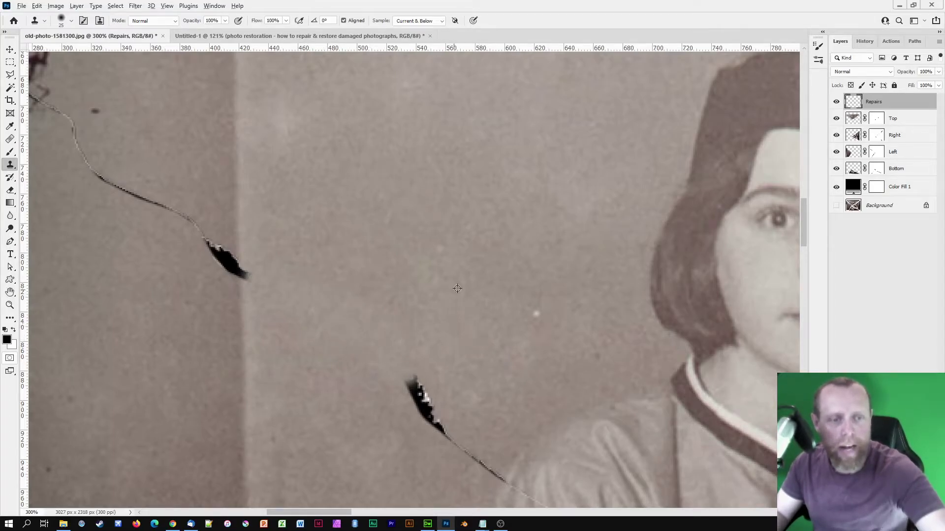
- Clone out the rest of the black gap beside the girl's shoulder and across the vertical wall edge
mouse_move(331, 318)
mouse_down()
mouse_move(309, 293)
mouse_move(382, 345)
mouse_move(358, 325)
mouse_move(368, 295)
mouse_up()
drag(427, 342, 407, 213)
mouse_move(389, 255)
mouse_down()
mouse_move(400, 280)
mouse_move(420, 293)
mouse_move(382, 240)
mouse_move(404, 275)
mouse_move(414, 255)
mouse_move(445, 285)
mouse_move(419, 305)
mouse_move(443, 329)
mouse_move(463, 328)
mouse_move(445, 316)
mouse_move(476, 344)
mouse_up()
drag(369, 288, 520, 465)
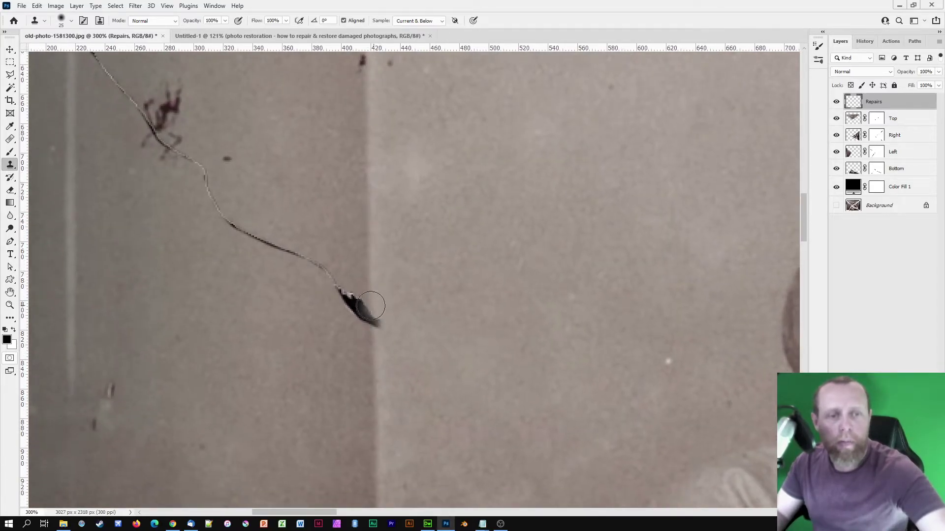
alt+click(368, 192)
drag(372, 322, 271, 241)
- Clone over the tear crossing the pale vertical wall line and over the dark scribbled stain beside it
drag(325, 219, 423, 390)
drag(252, 160, 353, 281)
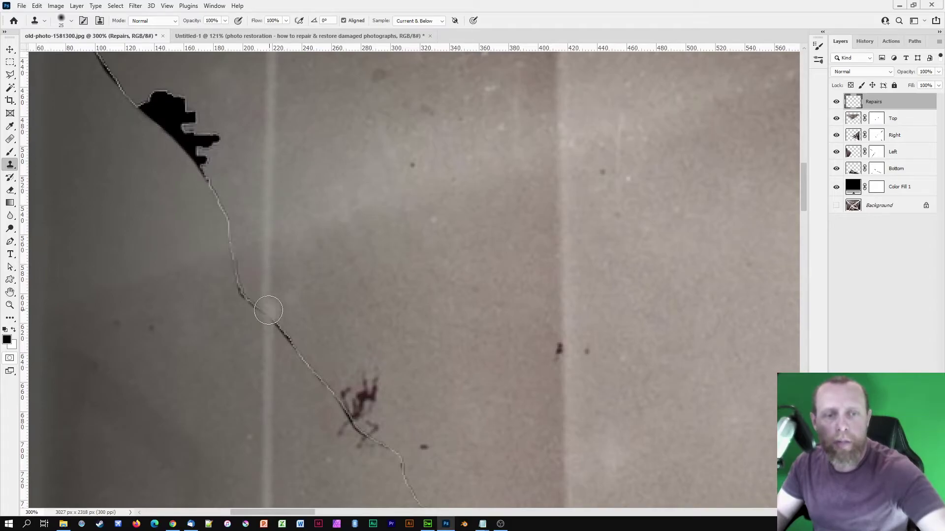
alt+click(267, 384)
mouse_move(266, 314)
mouse_down()
mouse_move(236, 265)
mouse_move(321, 376)
mouse_up()
click(295, 351)
alt+click(293, 292)
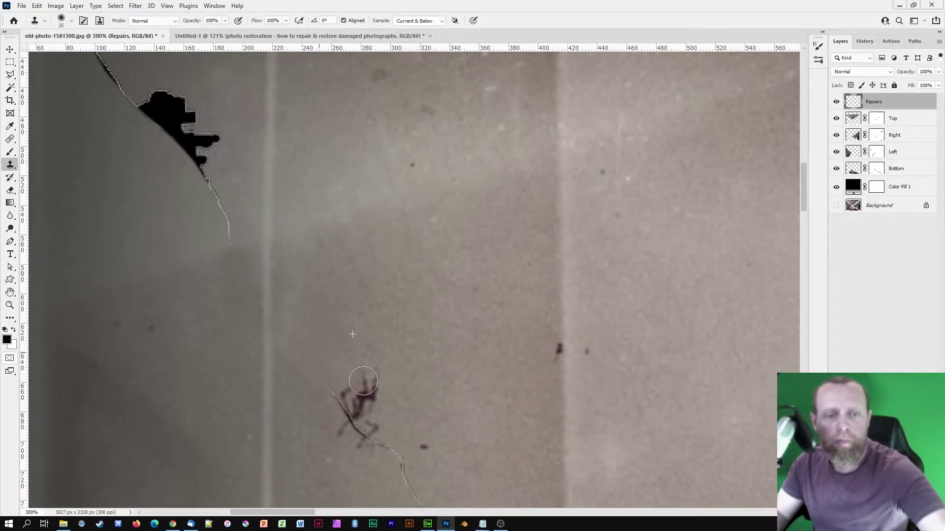
drag(410, 359, 388, 234)
alt+click(368, 192)
mouse_move(320, 268)
mouse_down()
mouse_move(353, 271)
mouse_move(310, 320)
mouse_move(323, 299)
mouse_move(361, 301)
mouse_move(378, 346)
mouse_move(397, 342)
mouse_move(434, 403)
mouse_up()
alt+click(315, 359)
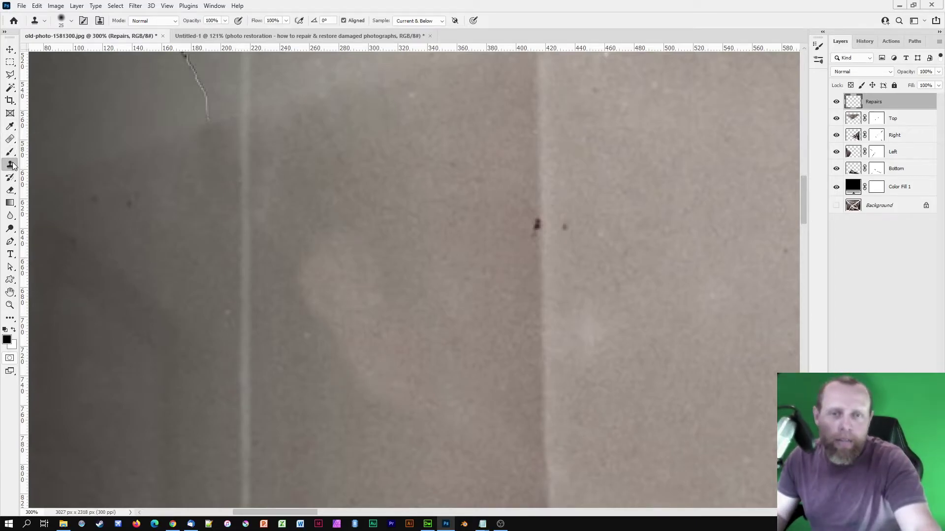
- Use the Healing Brush to blend the pale cloned blotch on the wall into the surrounding texture
click(10, 139)
right_click(10, 140)
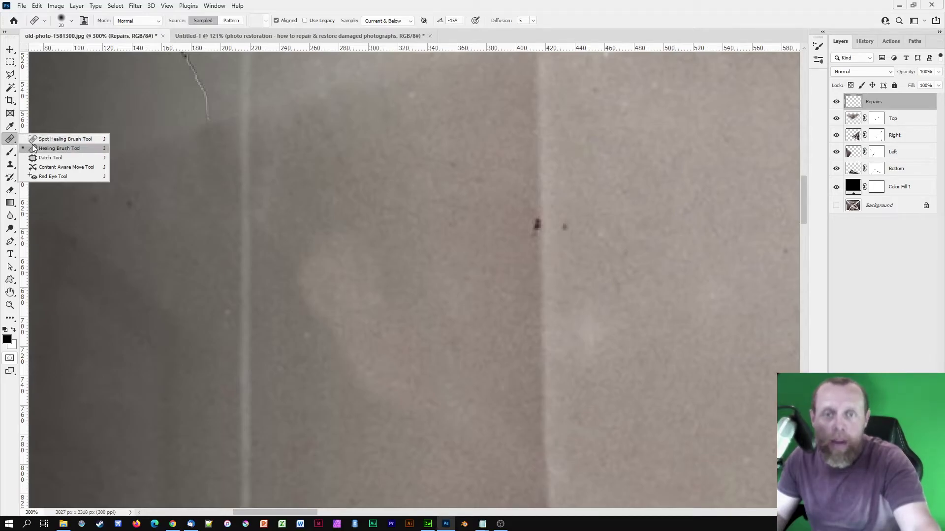
click(49, 148)
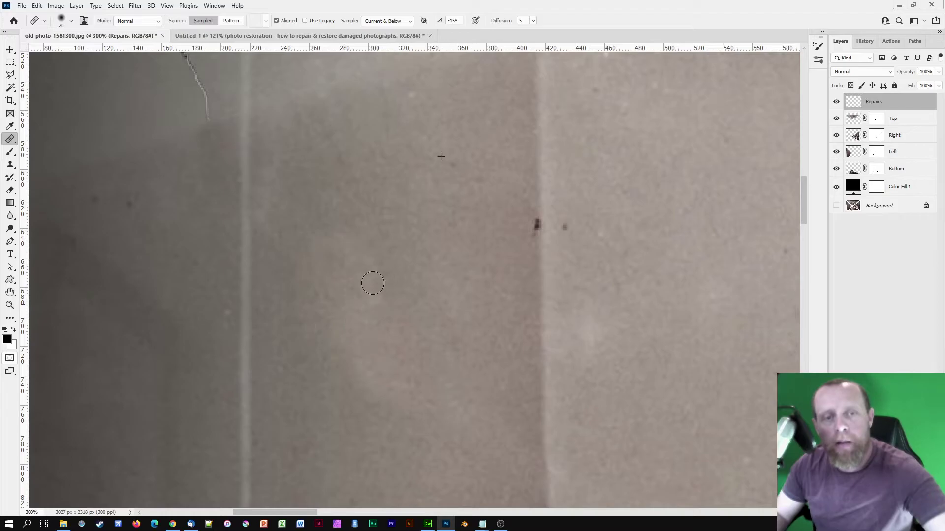
alt+click(395, 177)
mouse_move(347, 254)
mouse_down()
mouse_move(343, 232)
mouse_move(380, 261)
mouse_up()
alt+click(389, 193)
mouse_move(406, 322)
mouse_down()
mouse_move(366, 381)
mouse_move(412, 344)
mouse_up()
- Heal the two dark spots beside the vertical wall edge
drag(454, 249, 289, 291)
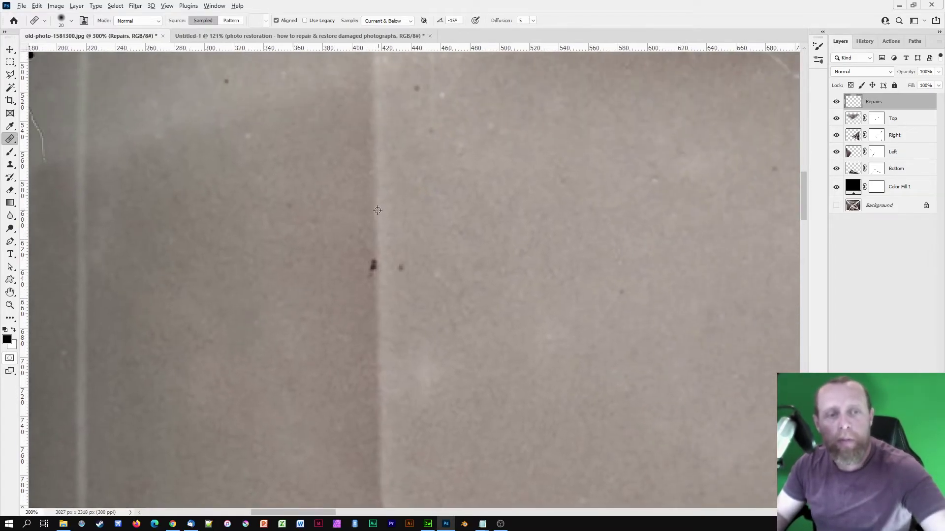
click(371, 267)
click(396, 268)
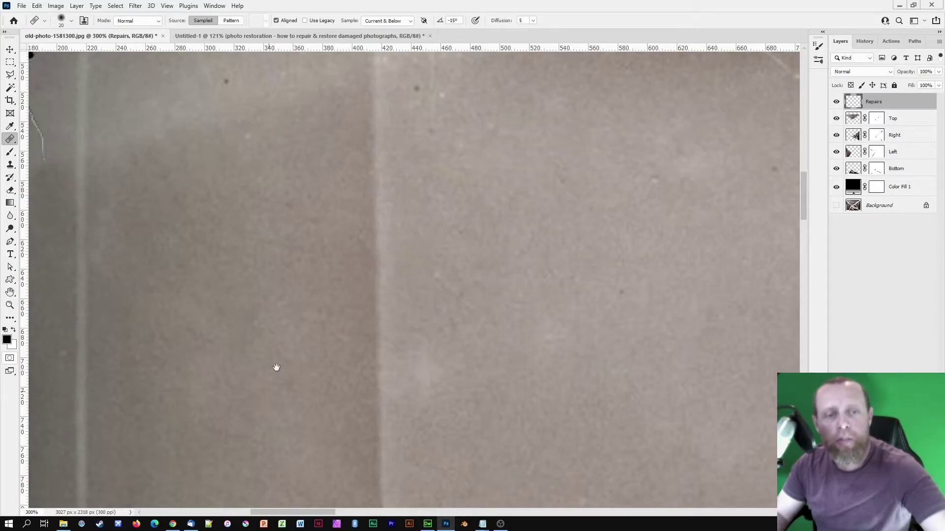
- Heal the tear and the jagged black hole running to the photo's upper-left corner
drag(276, 354, 315, 146)
drag(67, 439, 234, 243)
drag(239, 308, 250, 355)
drag(294, 332, 209, 407)
drag(237, 157, 244, 231)
drag(243, 272, 280, 346)
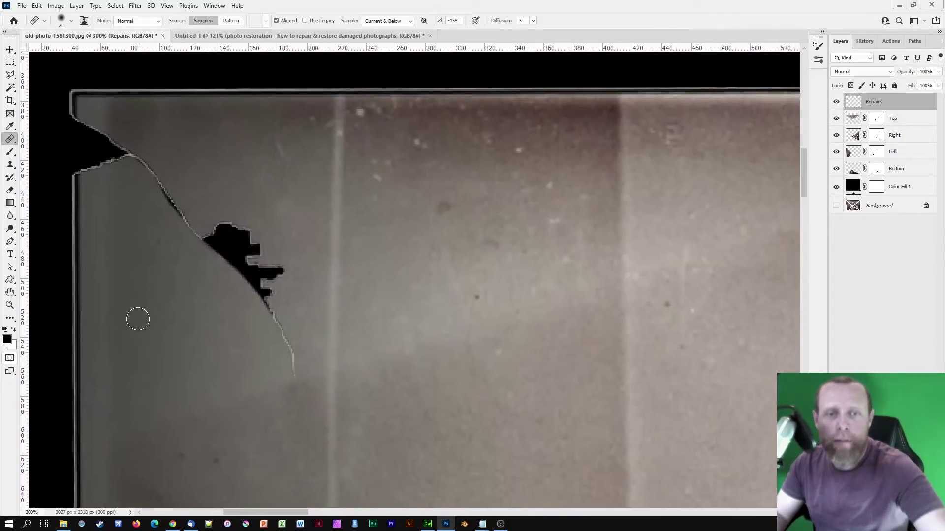
mouse_move(200, 266)
mouse_down()
mouse_move(222, 225)
mouse_move(236, 296)
mouse_move(277, 263)
mouse_move(284, 306)
mouse_up()
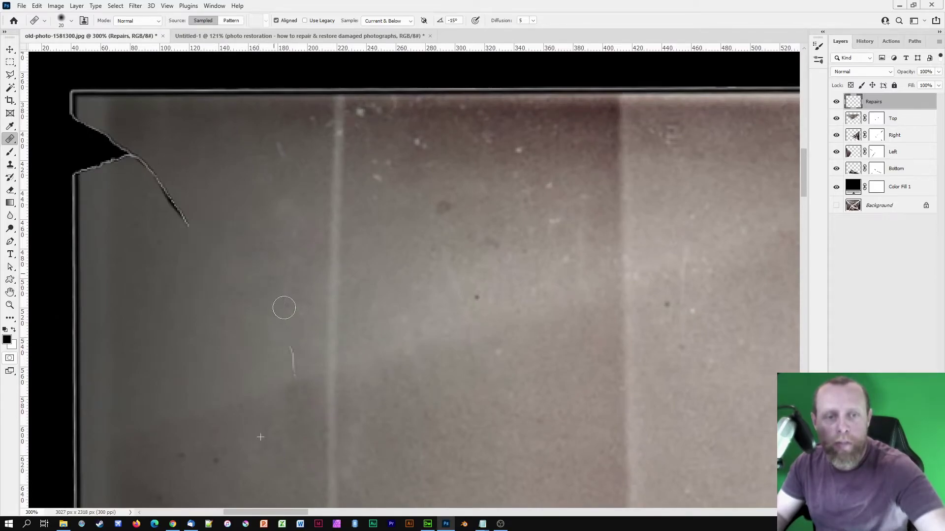
mouse_move(118, 165)
mouse_down()
mouse_move(91, 130)
mouse_move(172, 207)
mouse_up()
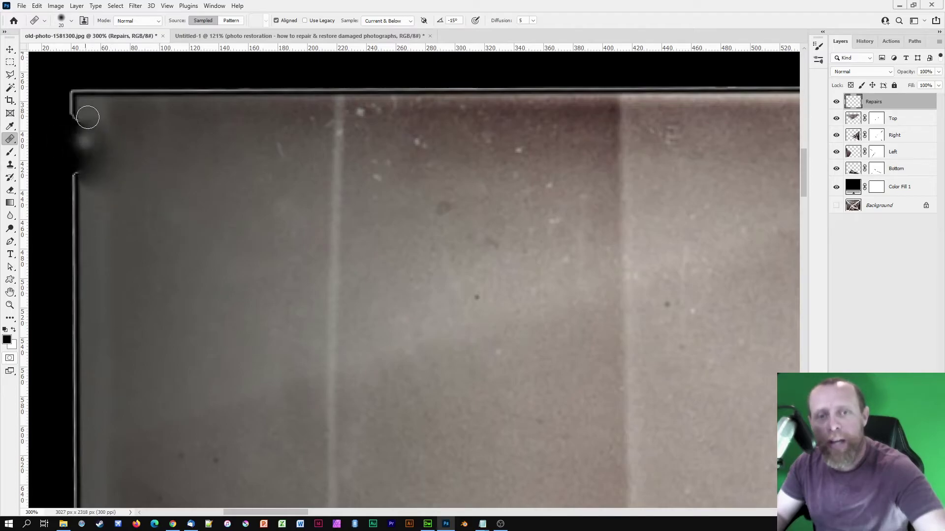
- Rebuild the notched photo border near the upper-left corner with the Clone Stamp, sampling the intact left edge
key(s)
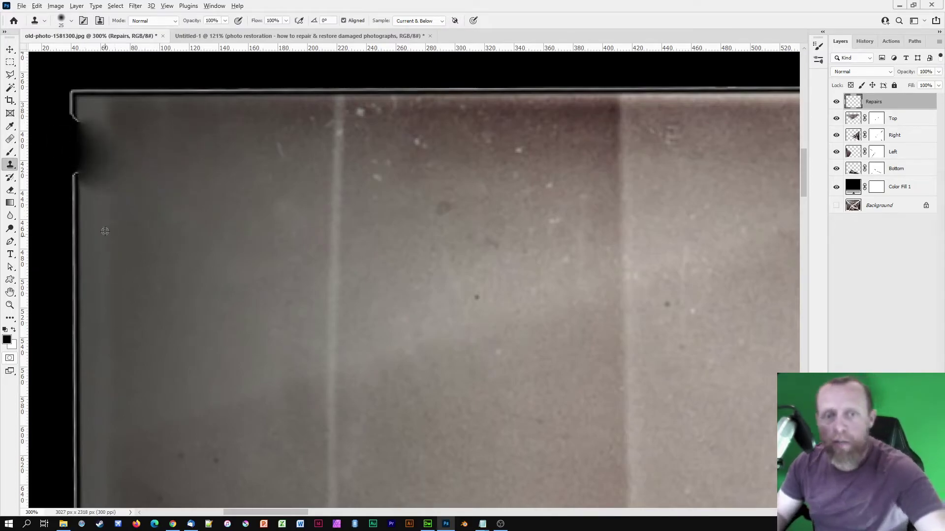
alt+click(84, 229)
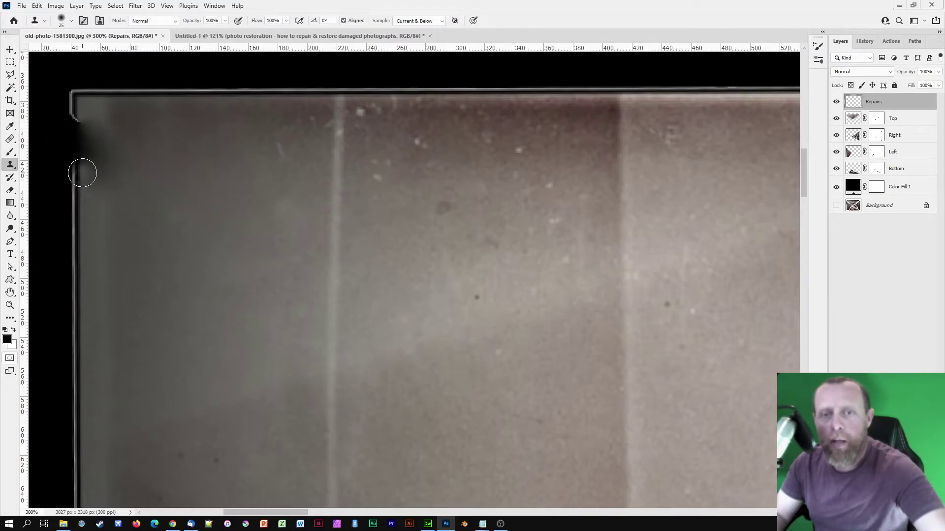
click(86, 173)
alt+click(82, 230)
mouse_move(81, 163)
mouse_down()
mouse_move(101, 153)
mouse_move(80, 129)
mouse_up()
key(ctrl+z)
alt+click(77, 250)
drag(79, 132, 79, 122)
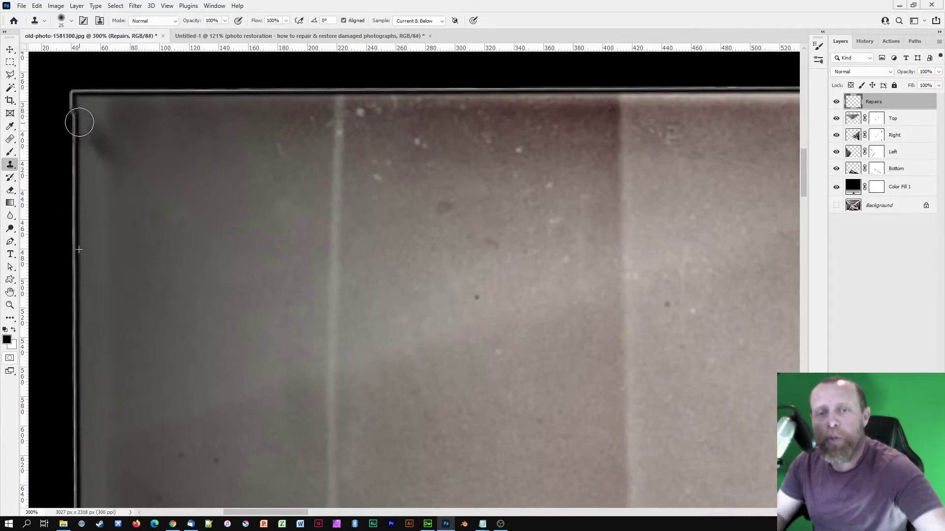
- Heal the tear line on the sleeve of the standing girl in the beret with the Healing Brush
key(j)
alt+click(390, 224)
drag(389, 442, 280, 271)
drag(261, 468, 327, 326)
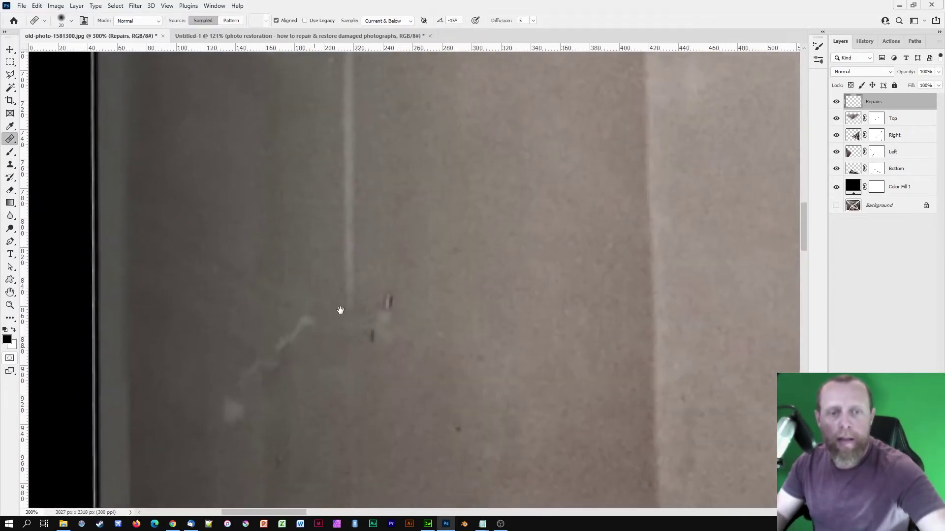
drag(433, 440, 295, 276)
drag(507, 221, 136, 215)
mouse_move(361, 277)
mouse_down()
mouse_move(288, 190)
mouse_move(271, 247)
mouse_up()
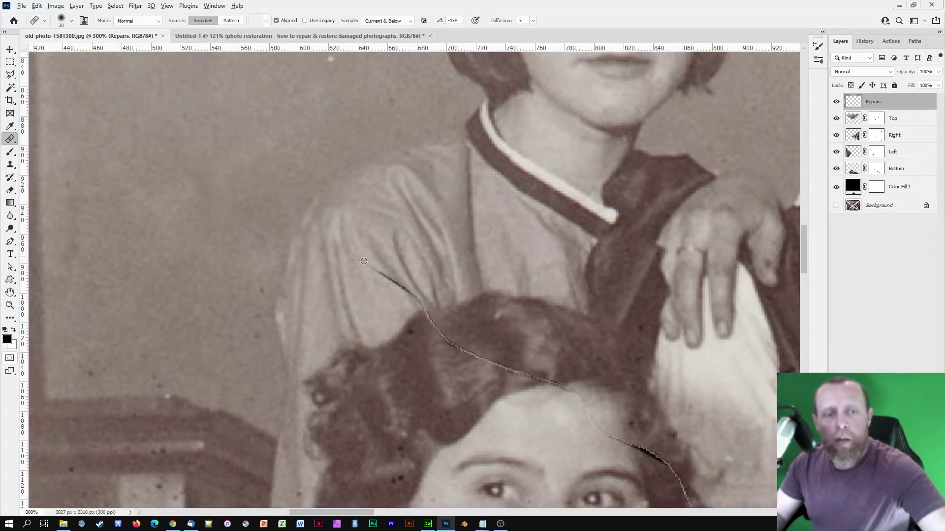
click(383, 273)
drag(400, 288, 427, 324)
- Heal the tear across the seated curly-haired woman's hair and on toward the next girl's white sleeve
drag(457, 382, 266, 340)
mouse_move(255, 296)
mouse_down()
mouse_move(357, 337)
mouse_move(393, 323)
mouse_up()
mouse_move(399, 368)
mouse_down()
mouse_move(434, 413)
mouse_move(406, 295)
mouse_move(458, 323)
mouse_move(470, 362)
mouse_up()
mouse_move(469, 375)
mouse_down()
mouse_move(421, 321)
mouse_move(505, 381)
mouse_up()
alt+click(436, 354)
drag(509, 384, 398, 344)
alt+click(391, 367)
mouse_move(402, 346)
mouse_down()
mouse_move(468, 381)
mouse_move(333, 308)
mouse_move(376, 363)
mouse_move(430, 387)
mouse_up()
- Finish healing the tear running from the standing girl's sleeve through the curly-haired woman's hair and forehead
key(s)
key(j)
alt+click(349, 319)
key(shift+j)
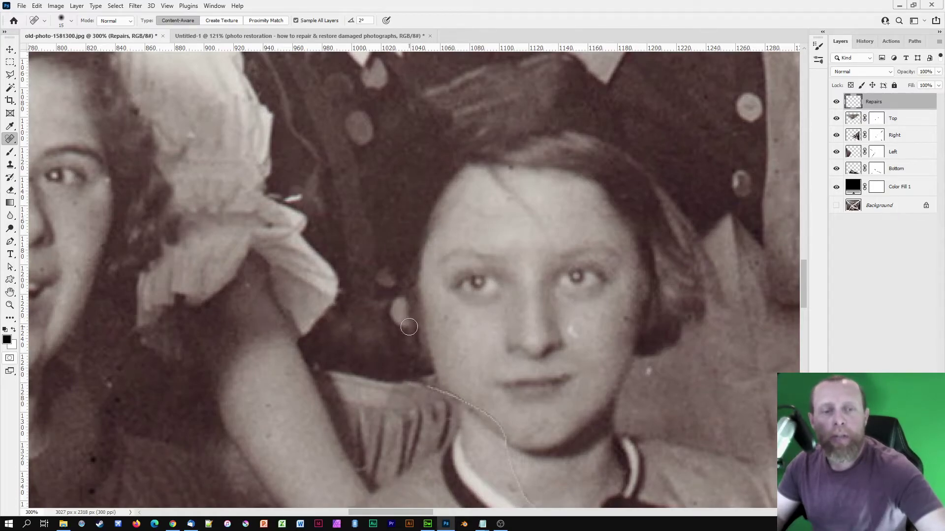
- Heal the tear across the seated beret girl's chin and upper neck with the content-aware Spot Healing Brush
click(14, 141)
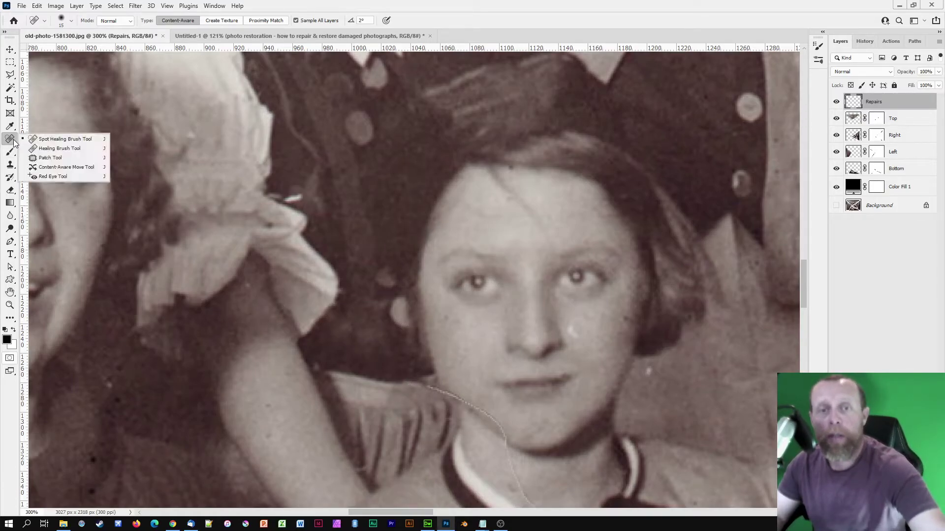
click(48, 142)
drag(432, 300, 329, 239)
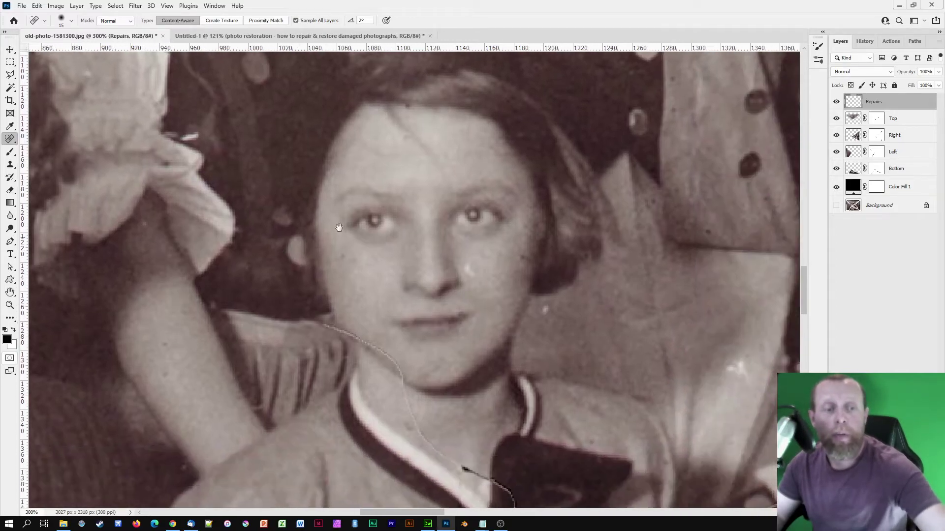
mouse_move(324, 327)
mouse_down()
mouse_move(365, 334)
mouse_move(399, 363)
mouse_move(439, 444)
mouse_up()
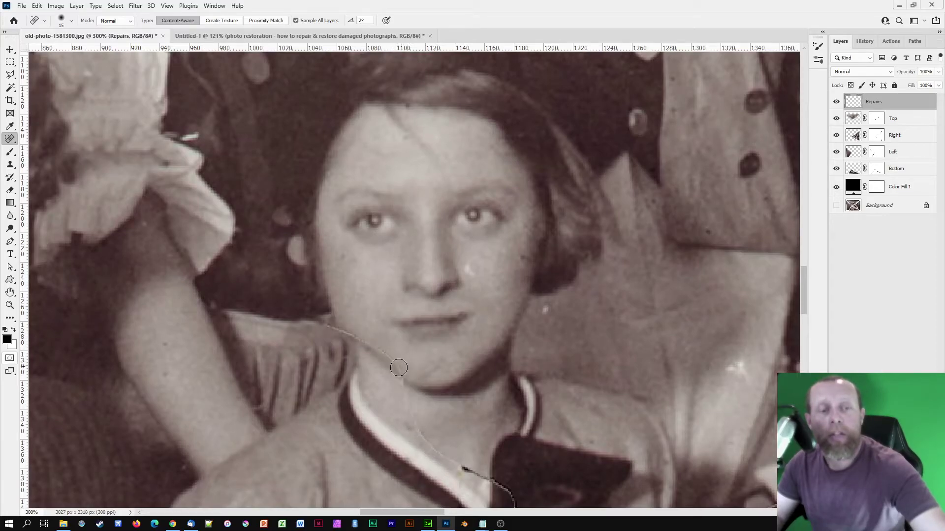
mouse_move(374, 346)
mouse_down()
mouse_move(413, 377)
mouse_move(402, 383)
mouse_move(417, 414)
mouse_move(399, 365)
mouse_move(417, 408)
mouse_move(404, 398)
mouse_move(423, 426)
mouse_move(417, 381)
mouse_up()
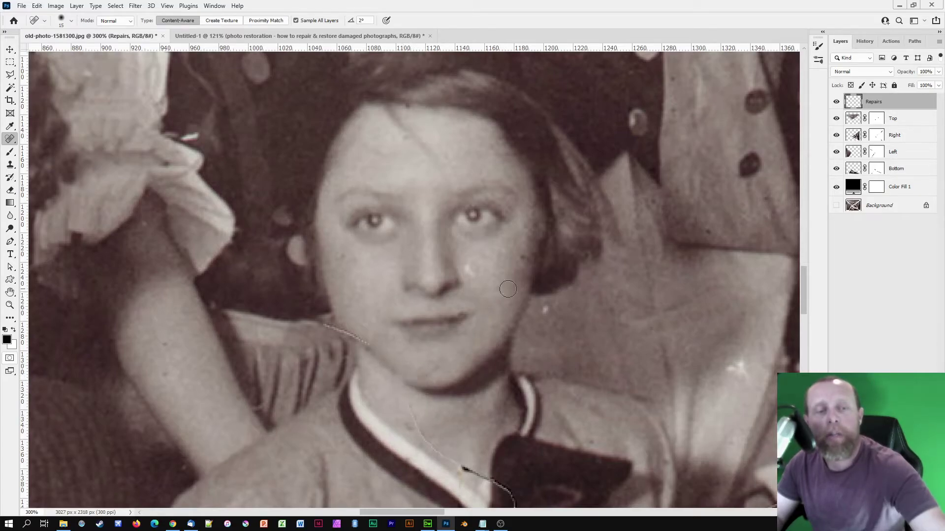
- Spot-heal the blemishes on the seated girl's cheeks and the remaining tear marks along her jaw and chin
click(468, 271)
click(344, 257)
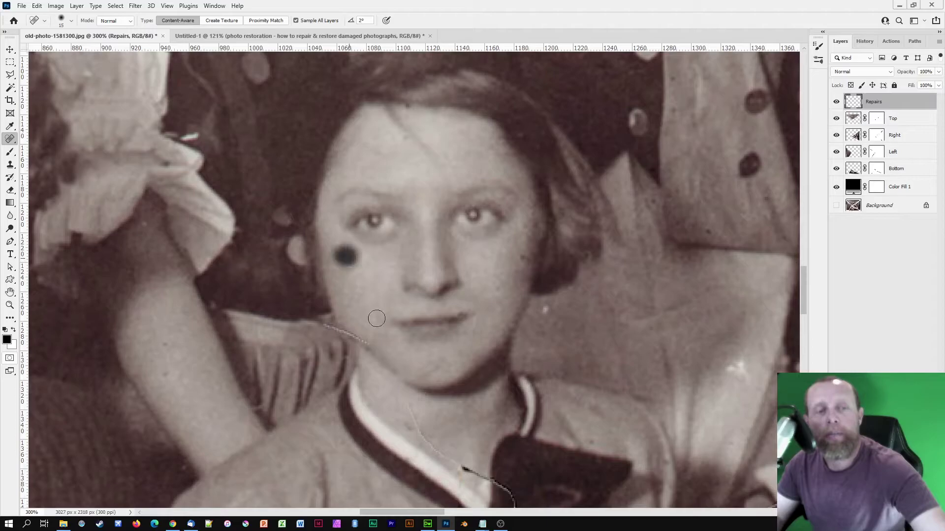
drag(365, 344, 342, 340)
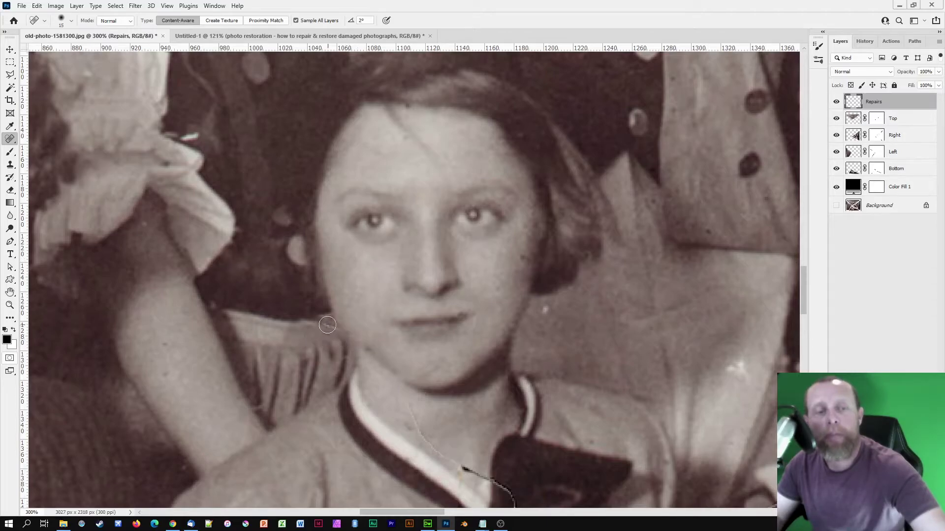
click(366, 347)
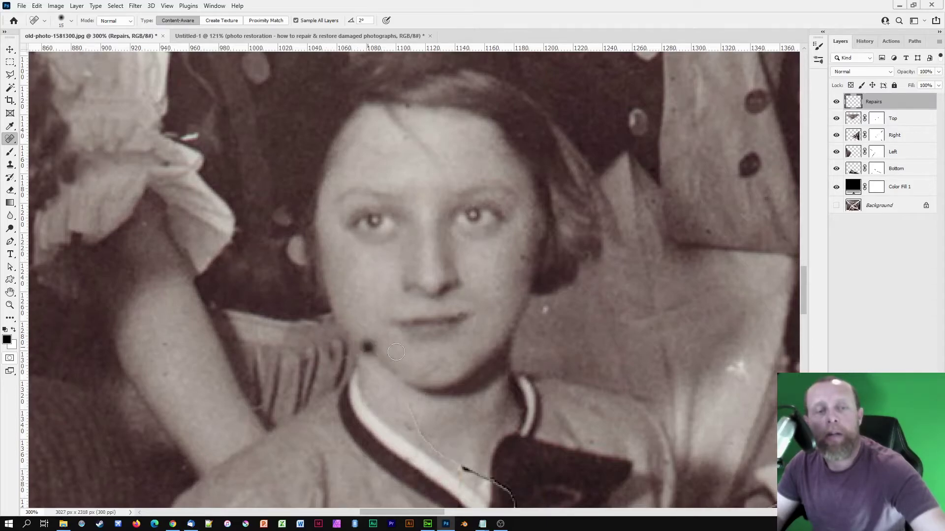
click(398, 340)
click(467, 363)
click(433, 368)
click(424, 367)
click(439, 366)
click(425, 375)
click(414, 377)
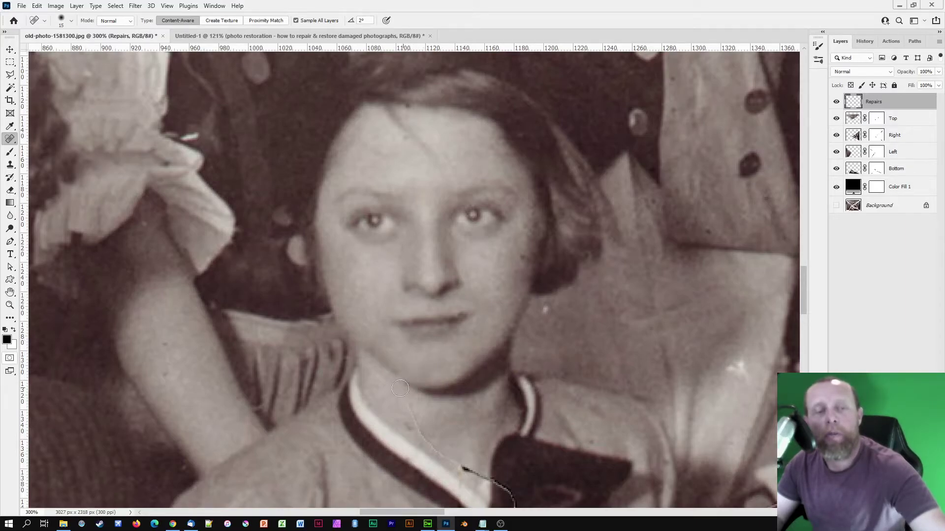
- Heal the tear down the seated girl's neck and white collar, using a smaller brush for the collar edge
drag(407, 405, 422, 435)
mouse_move(429, 409)
mouse_down()
mouse_move(390, 310)
mouse_move(330, 266)
mouse_up()
mouse_move(370, 327)
mouse_down()
mouse_move(429, 247)
mouse_move(384, 316)
mouse_move(414, 357)
mouse_move(406, 343)
mouse_move(415, 351)
mouse_move(427, 327)
mouse_move(422, 388)
mouse_move(467, 437)
mouse_up()
click(358, 321)
key(bracketleft)
key(bracketleft)
key(bracketleft)
mouse_move(447, 420)
mouse_down()
mouse_move(472, 446)
mouse_move(441, 416)
mouse_up()
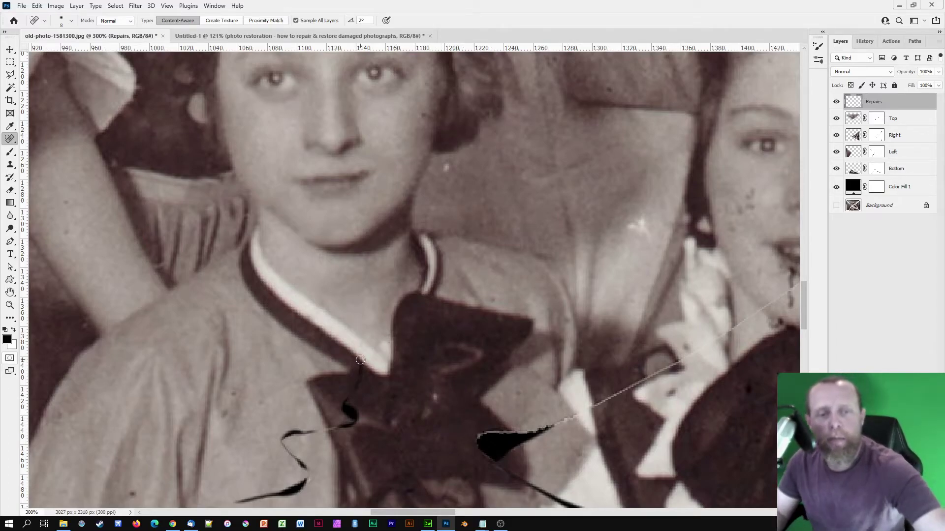
- Repair the tear and black gap at the edge of the girl's bow and across her jacket and sleeve
mouse_move(349, 417)
mouse_down()
mouse_move(294, 439)
mouse_move(357, 409)
mouse_move(346, 425)
mouse_move(326, 249)
mouse_move(283, 311)
mouse_up()
key(s)
key(j)
key(s)
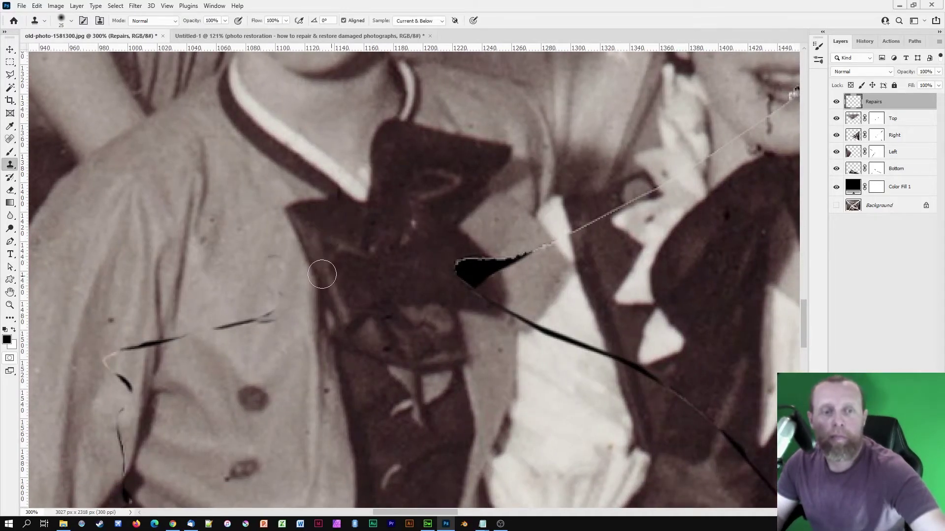
key(j)
drag(281, 253, 269, 262)
drag(271, 316, 216, 328)
drag(215, 327, 385, 267)
mouse_move(361, 271)
mouse_down()
mouse_move(278, 299)
mouse_move(299, 418)
mouse_up()
scroll(295, 213, down, 5)
drag(251, 216, 182, 276)
- Repair the tear across the seated woman's folded hands with the Clone Stamp and Spot Healing Brush
key(s)
drag(226, 240, 255, 215)
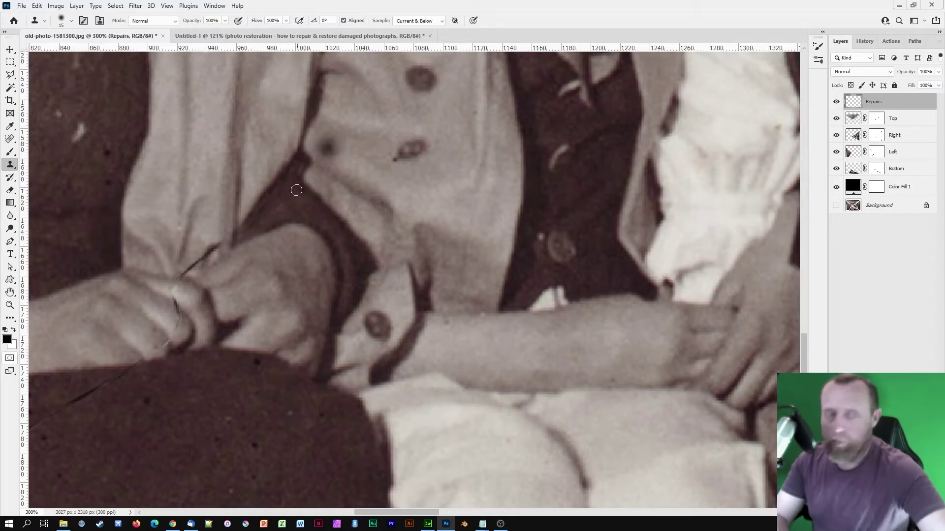
drag(196, 208, 305, 189)
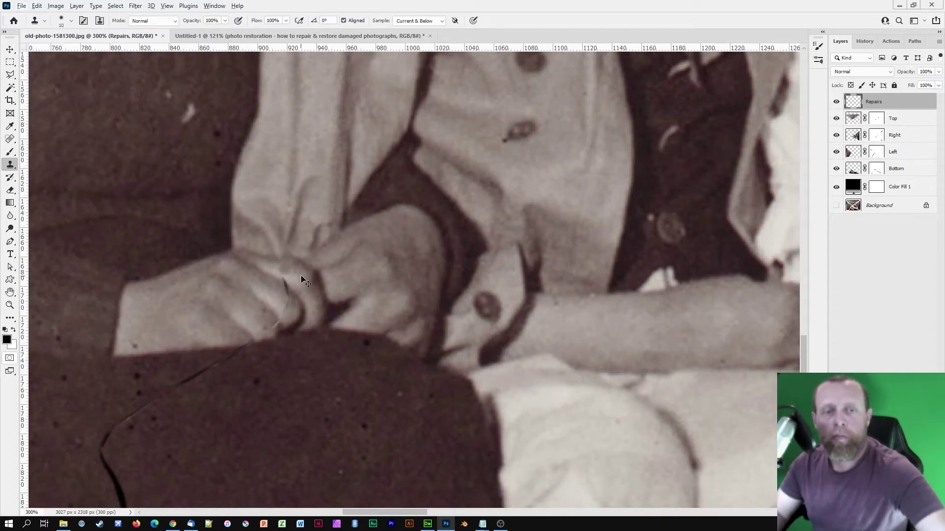
drag(245, 353, 192, 378)
drag(215, 357, 327, 240)
key(j)
drag(295, 275, 384, 198)
mouse_move(386, 188)
mouse_down()
mouse_move(306, 288)
mouse_move(312, 367)
mouse_up()
- Heal the tear through the seated woman's dark skirt with the Healing Brush, sampling nearby clean fabric
right_click(9, 139)
click(50, 150)
alt+click(396, 132)
drag(365, 103, 340, 124)
drag(268, 96, 278, 135)
drag(301, 240, 197, 363)
- Select the Right layer and examine how that piece lines up with its neighbours along the remaining tears
scroll(369, 272, right, 20)
scroll(369, 272, up, 4)
scroll(344, 285, up, 1)
key(ctrl+minus)
drag(344, 285, 593, 419)
drag(556, 305, 345, 285)
click(858, 136)
drag(445, 335, 315, 167)
drag(563, 443, 310, 196)
drag(625, 359, 337, 285)
drag(492, 339, 384, 298)
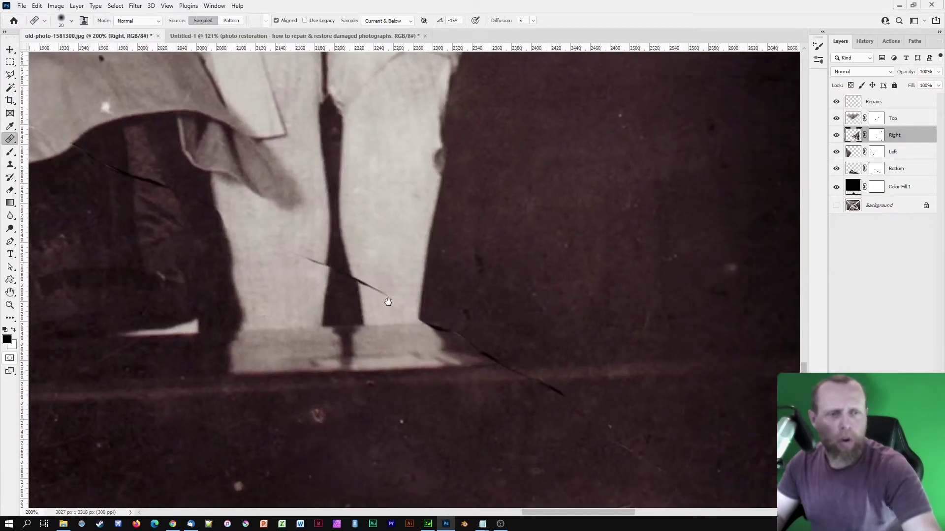
drag(297, 222, 420, 318)
key(ctrl+minus)
key(ctrl+minus)
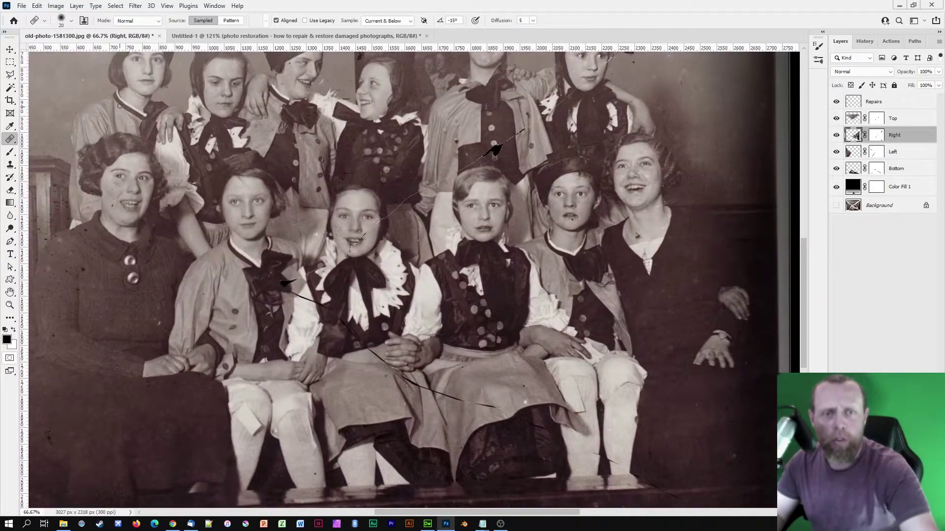
drag(208, 205, 358, 300)
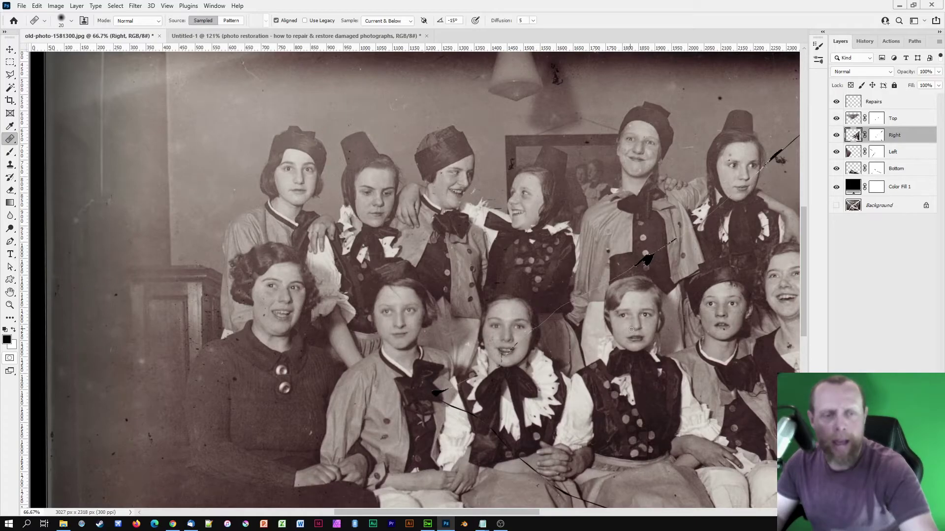
drag(628, 327, 469, 146)
drag(520, 315, 406, 252)
- Nudge the Right layer slightly to the right and down to improve its alignment at the skirt and legs
key(ctrl+plus)
key(ctrl+plus)
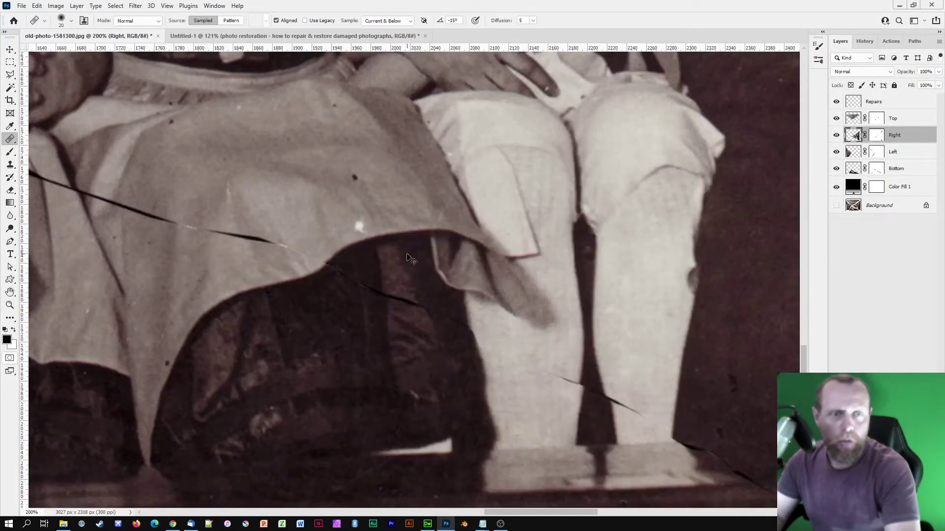
key(ctrl+Right)
key(ctrl+Right)
key(ctrl+Right)
key(ctrl+Right)
key(ctrl+Down)
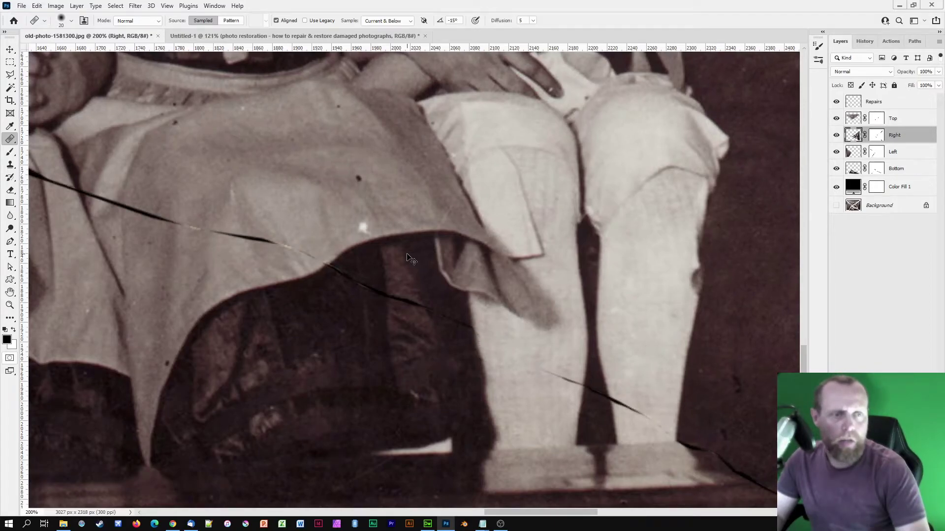
- Examine the Right piece's alignment along the tear from the skirts up through the faces to the background
drag(356, 194, 497, 308)
drag(290, 224, 551, 431)
drag(237, 207, 320, 273)
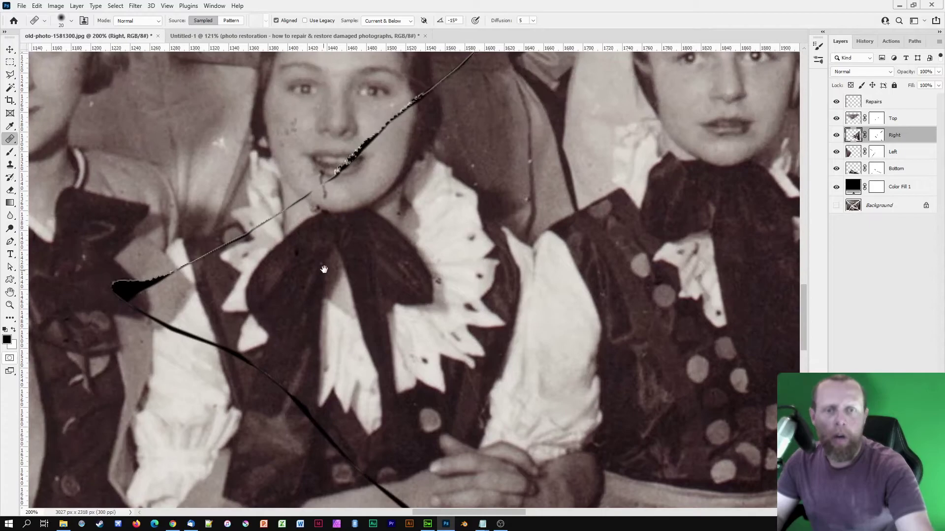
drag(468, 101, 213, 349)
drag(463, 132, 286, 297)
drag(482, 191, 440, 229)
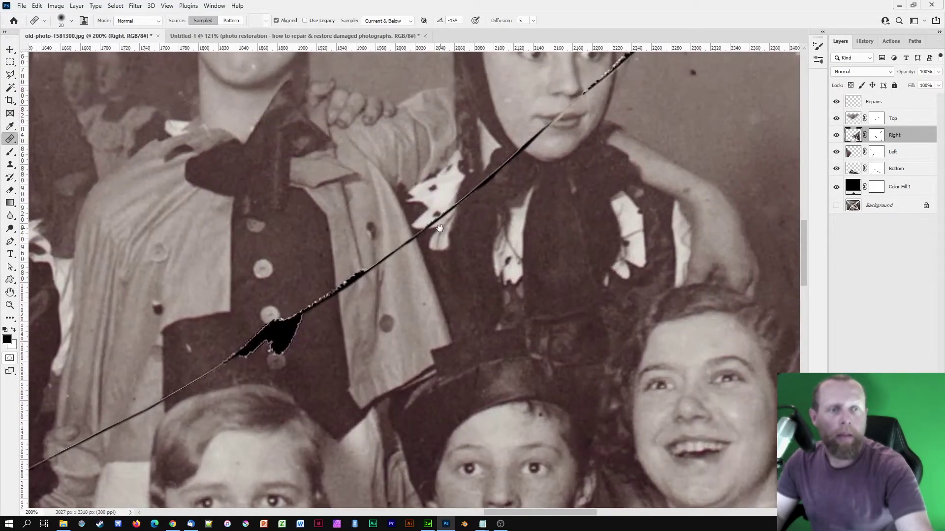
drag(197, 430, 385, 120)
drag(418, 472, 263, 82)
drag(393, 478, 317, 173)
- Free-transform the Right layer and move its reference point to X 2223.5 px, Y 2000 px
key(ctrl+t)
key(ctrl+minus)
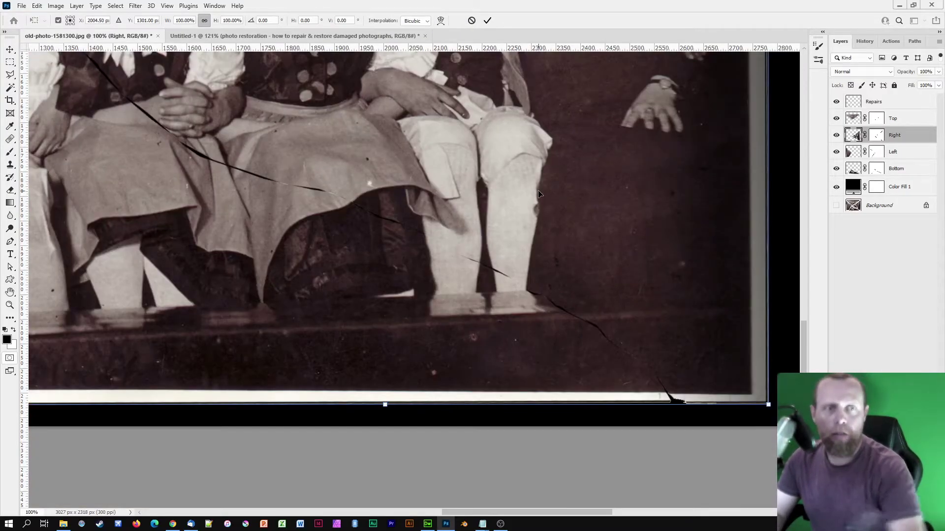
drag(536, 186, 523, 315)
drag(489, 207, 472, 336)
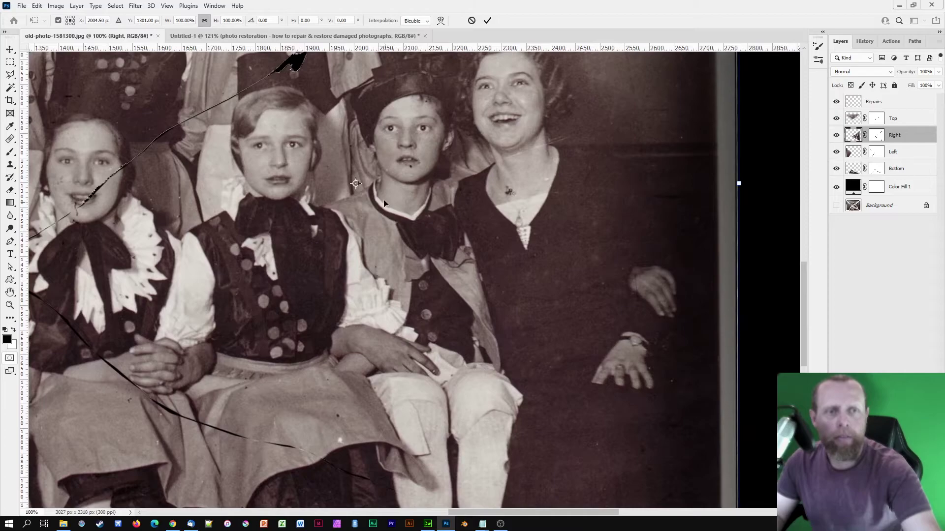
drag(389, 218, 356, 152)
drag(321, 119, 416, 444)
- Rotate the Right layer to about -0.27°, apply the transform and compare the fit before and after
drag(218, 166, 467, 285)
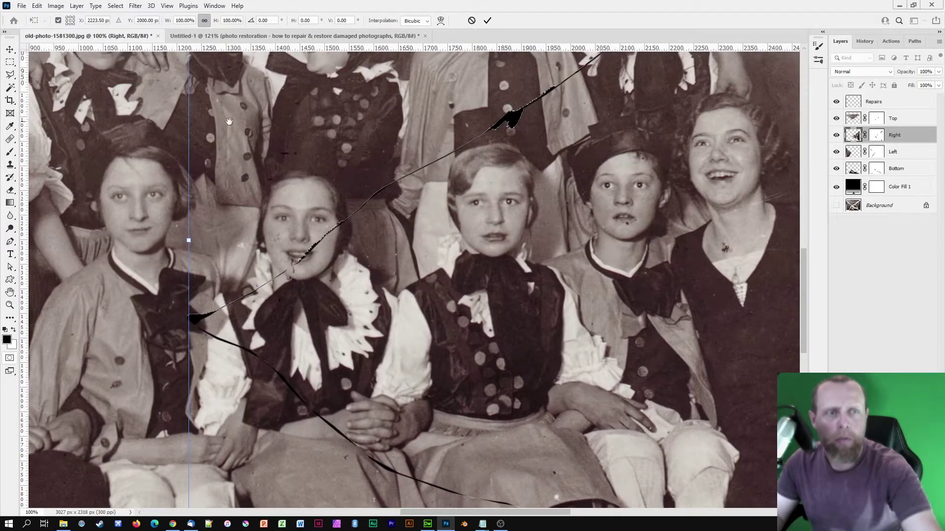
drag(456, 146, 274, 303)
drag(464, 210, 348, 328)
drag(448, 249, 419, 304)
drag(450, 60, 447, 58)
drag(520, 362, 574, 259)
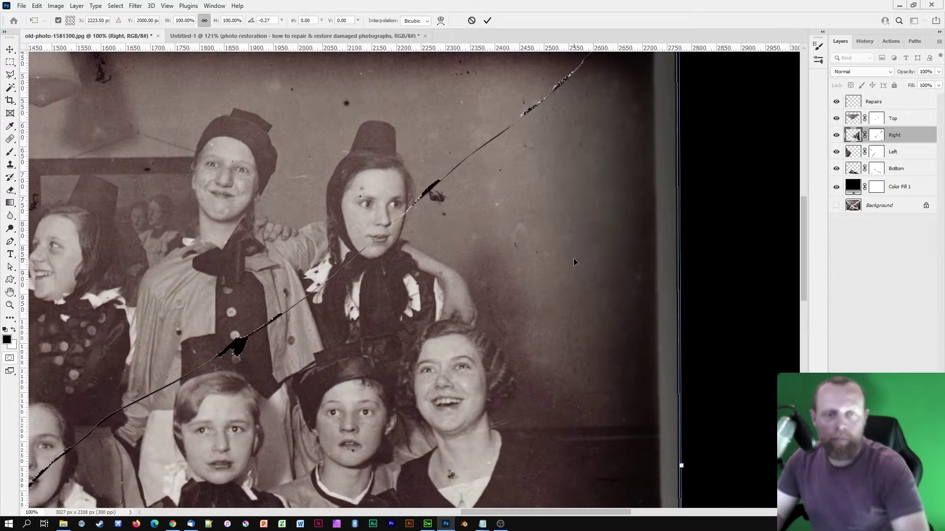
key(Return)
key(ctrl+plus)
key(ctrl+z)
key(ctrl+shift+z)
- Apply a second small free transform to the Right layer to refine its fit along the diagonal tear
key(ctrl+minus)
key(ctrl+t)
drag(447, 458, 497, 76)
drag(448, 430, 456, 420)
drag(509, 208, 477, 502)
key(ctrl+plus)
key(ctrl+plus)
drag(70, 294, 359, 198)
key(ctrl+minus)
key(ctrl+minus)
drag(47, 87, 45, 82)
key(Return)
- On the Repairs layer, clone out the tear running from the bow across the white sleeve and dark vest
key(j)
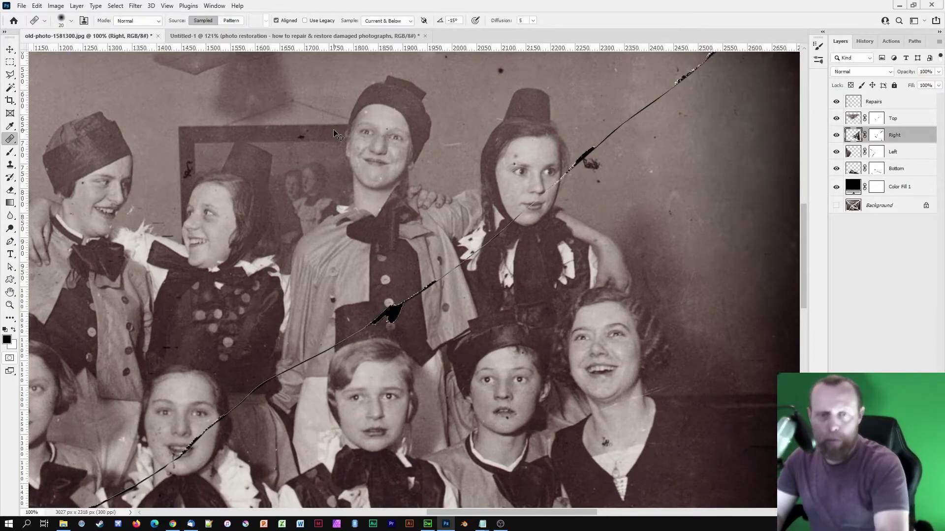
key(ctrl+plus)
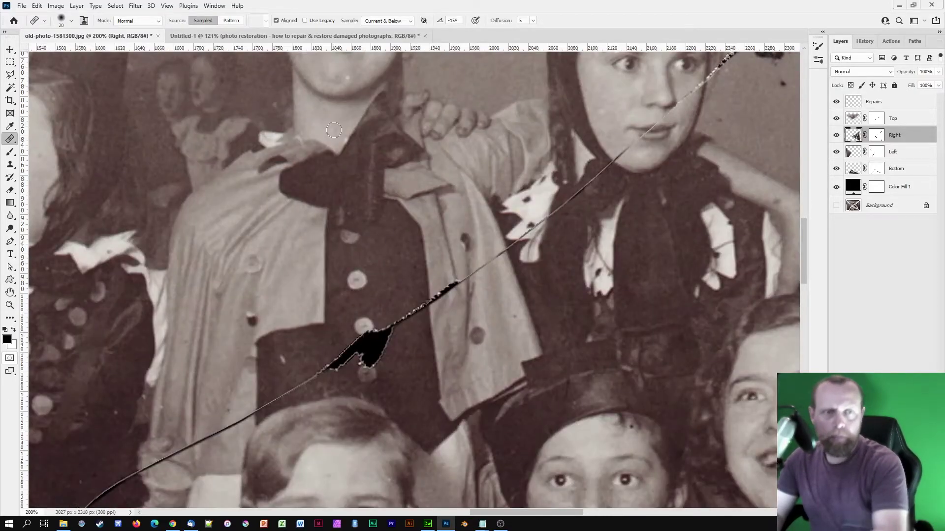
click(893, 108)
mouse_move(197, 320)
mouse_down()
mouse_move(226, 230)
mouse_move(177, 215)
mouse_move(208, 229)
mouse_up()
key(s)
drag(258, 266, 295, 278)
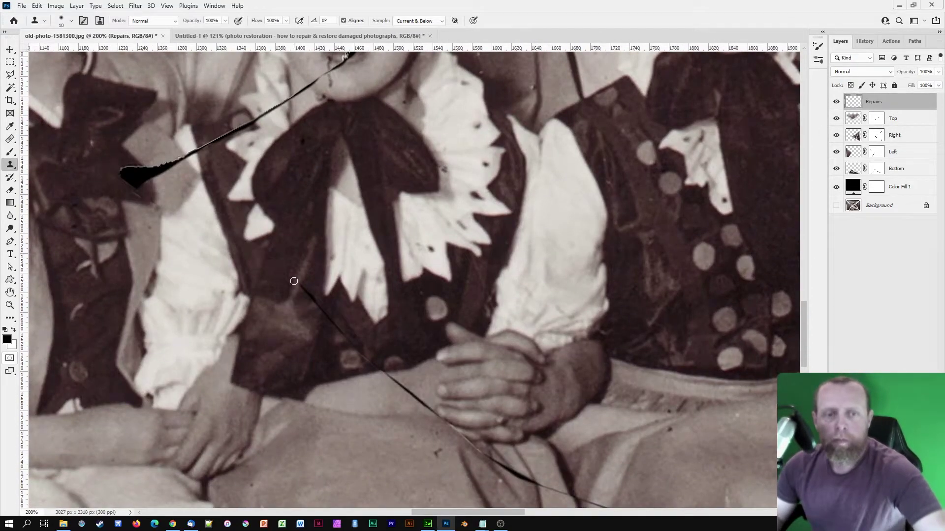
- Repair the tear from the lower vest past the clasped hands to the skirt fold with Healing Brush and Clone Stamp
key(j)
drag(328, 314, 355, 346)
key(s)
mouse_move(378, 367)
mouse_down()
mouse_move(360, 355)
mouse_move(386, 276)
mouse_move(425, 335)
mouse_move(316, 278)
mouse_up()
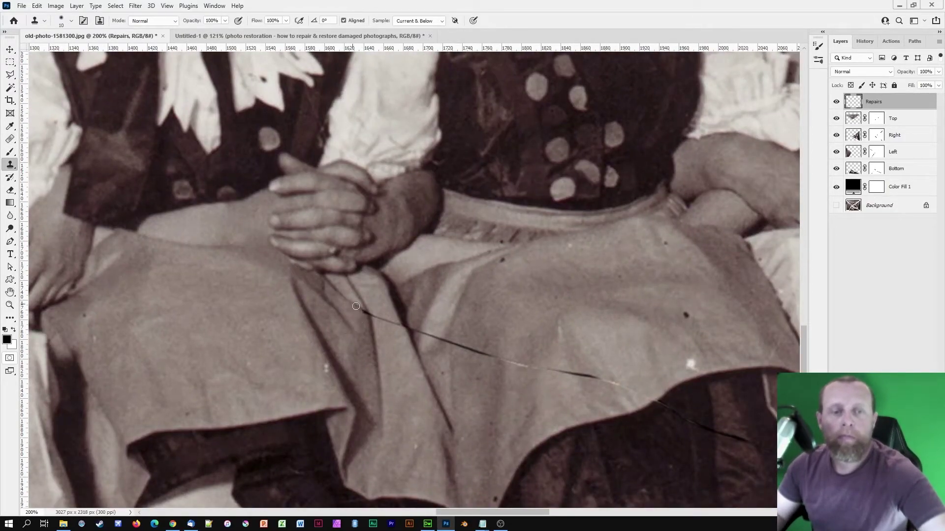
- Heal the tear across the two girls' skirts, sampling clean fabric close to the line
alt+click(419, 319)
key(j)
mouse_move(416, 332)
mouse_down()
mouse_move(603, 379)
mouse_move(430, 294)
mouse_up()
alt+click(513, 295)
drag(430, 291, 466, 303)
drag(504, 330, 561, 350)
- Heal the tear across the white stockings and the dark floor toward the photo's lower-right corner
mouse_move(597, 245)
mouse_down()
mouse_move(435, 171)
mouse_move(257, 62)
mouse_up()
drag(354, 235, 384, 246)
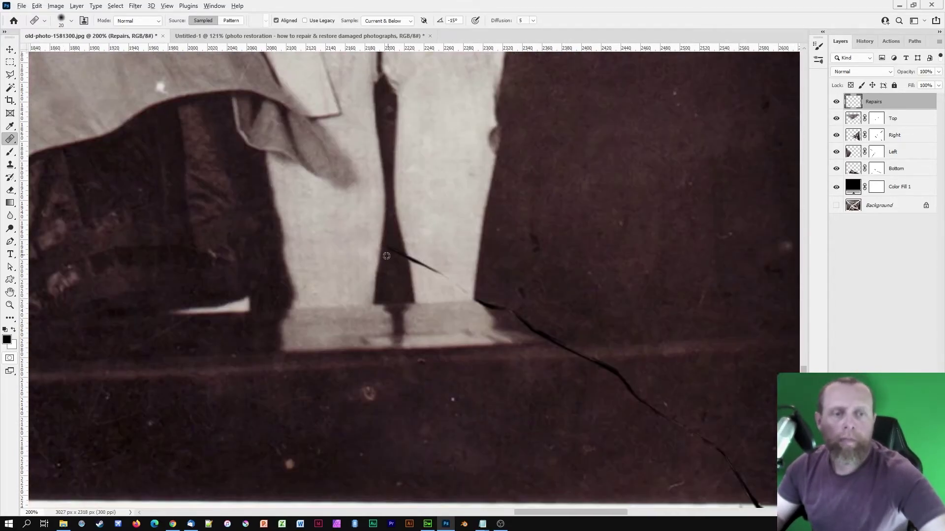
mouse_move(483, 302)
mouse_down()
mouse_move(518, 317)
mouse_move(287, 215)
mouse_up()
mouse_move(276, 217)
mouse_down()
mouse_move(502, 407)
mouse_move(549, 419)
mouse_up()
- Heal the tear through the plain background from the upper-right area down to the standing girl's head
drag(295, 123, 265, 457)
drag(379, 128, 214, 451)
drag(373, 138, 147, 334)
drag(197, 394, 449, 208)
drag(243, 289, 197, 325)
drag(265, 369, 403, 213)
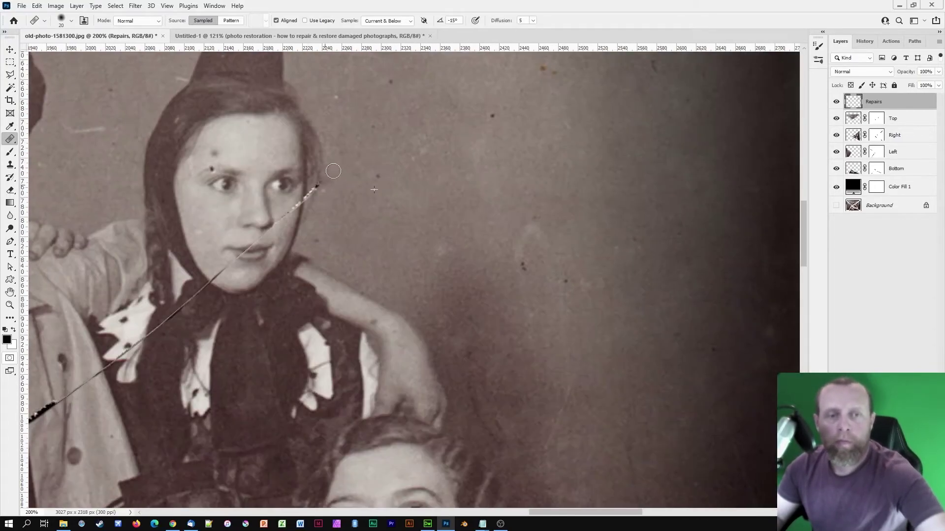
- Repair the tear beside the standing girl's hair and through her lips with the Healing Brush and Clone Stamp
drag(329, 176, 302, 201)
key(ctrl+plus)
key(s)
key(ctrl+plus)
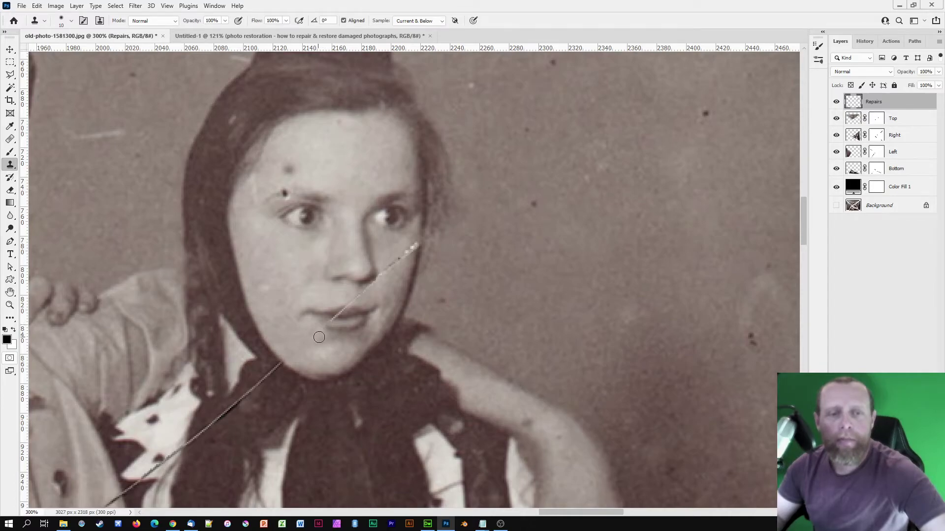
click(338, 314)
key(j)
click(341, 315)
key(s)
- Heal the tear across the standing girl's lips and cheek, and remove the two dark spots above her eyebrow
click(345, 317)
key(j)
drag(365, 293, 381, 277)
drag(402, 255, 416, 245)
click(289, 169)
click(285, 193)
- Repair the tear running from the standing girl's chin down across her dark scarf and white collar
drag(295, 365, 283, 148)
drag(269, 148, 221, 195)
drag(227, 196, 320, 207)
key(s)
mouse_move(249, 246)
mouse_down()
mouse_move(240, 260)
mouse_move(319, 223)
mouse_up()
drag(303, 231, 246, 274)
key(j)
drag(137, 345, 240, 278)
- Repair the tear across the neighbouring standing girl's jacket and dark vest with Healing Brush and Clone Stamp
drag(216, 314, 406, 221)
drag(318, 257, 261, 295)
mouse_move(280, 287)
mouse_down()
mouse_move(249, 329)
mouse_move(229, 315)
mouse_move(241, 283)
mouse_up()
key(s)
mouse_move(241, 301)
mouse_down()
mouse_move(262, 311)
mouse_move(266, 327)
mouse_up()
mouse_move(230, 320)
mouse_down()
mouse_move(90, 397)
mouse_move(366, 270)
mouse_up()
key(j)
click(356, 280)
drag(320, 301, 356, 222)
- Heal the remaining tear through the standing row's skirts down to the seated central girl's cheek
mouse_move(354, 222)
mouse_down()
mouse_move(295, 254)
mouse_move(462, 205)
mouse_move(514, 211)
mouse_up()
key(s)
key(j)
drag(463, 240, 317, 321)
key(s)
key(j)
mouse_move(318, 321)
mouse_down()
mouse_move(418, 192)
mouse_move(249, 340)
mouse_up()
drag(249, 340, 335, 257)
drag(231, 221, 216, 241)
click(215, 243)
drag(248, 329, 274, 316)
click(260, 300)
drag(357, 309, 339, 318)
drag(375, 267, 391, 292)
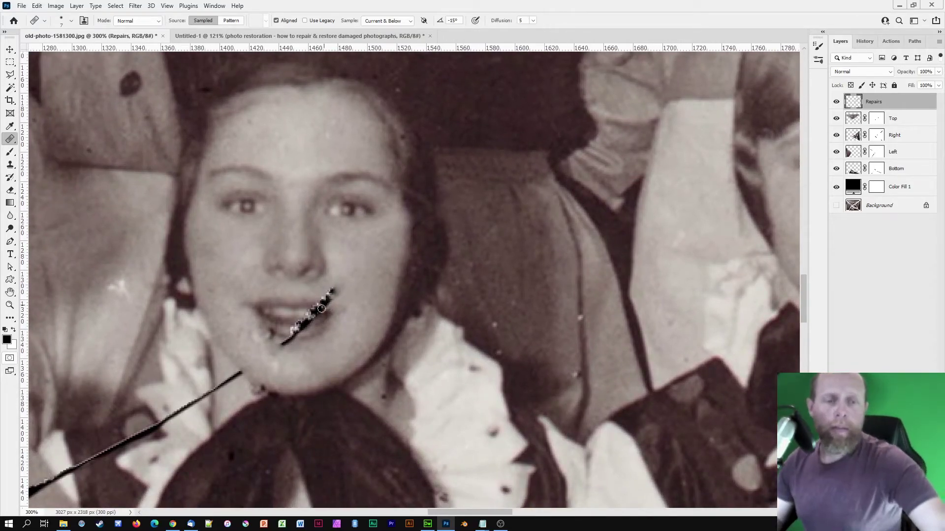
- Clone clean skin over the tear between the seated central girl's cheek and mouth corner, using a 35 px brush
drag(343, 329, 430, 297)
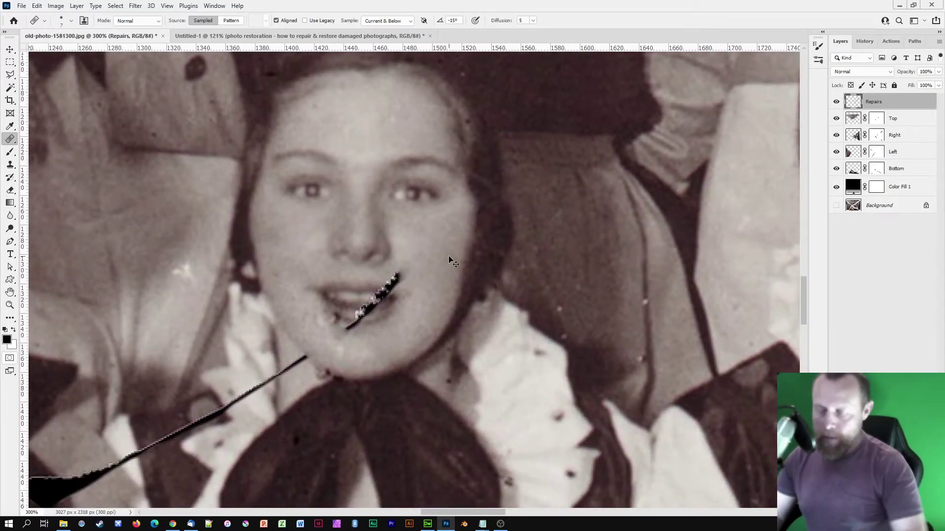
key(ctrl+minus)
key(ctrl+minus)
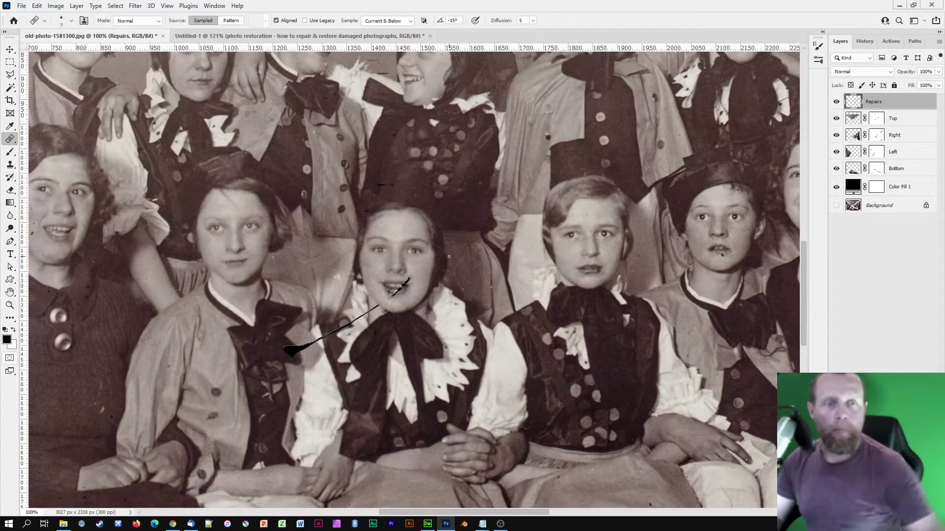
drag(594, 280, 492, 325)
mouse_move(463, 284)
mouse_down()
mouse_move(443, 301)
mouse_move(451, 309)
mouse_move(409, 368)
mouse_move(487, 155)
mouse_up()
mouse_move(337, 394)
mouse_down()
mouse_move(502, 253)
mouse_move(238, 453)
mouse_up()
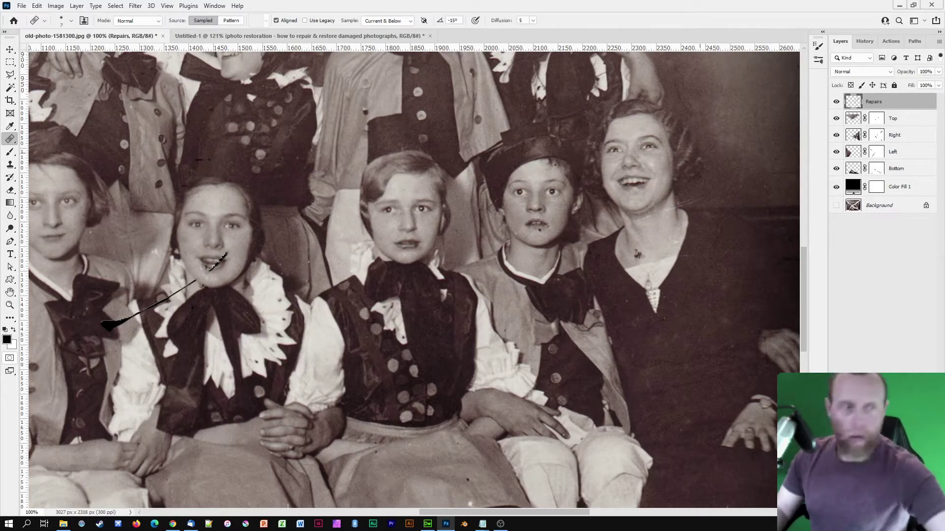
key(s)
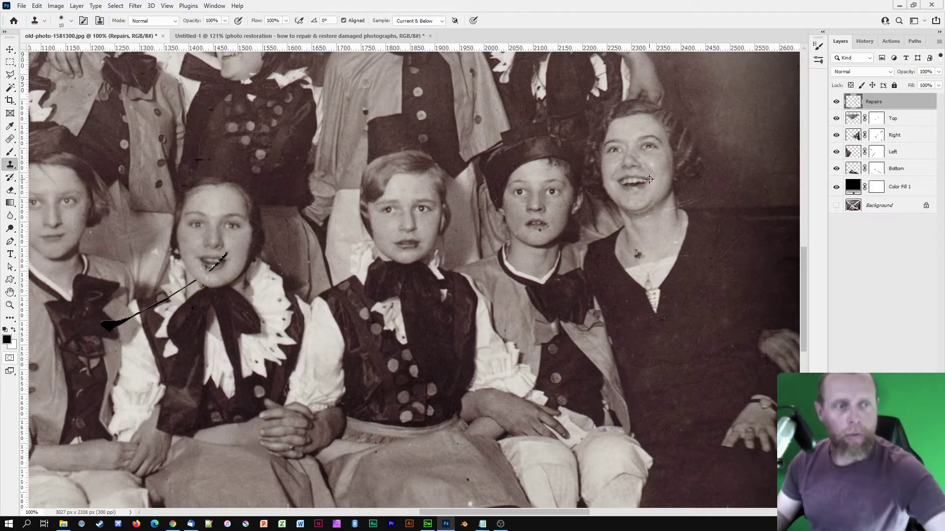
key(bracketright)
key(bracketright)
key(bracketright)
key(bracketright)
key(bracketright)
key(ctrl+plus)
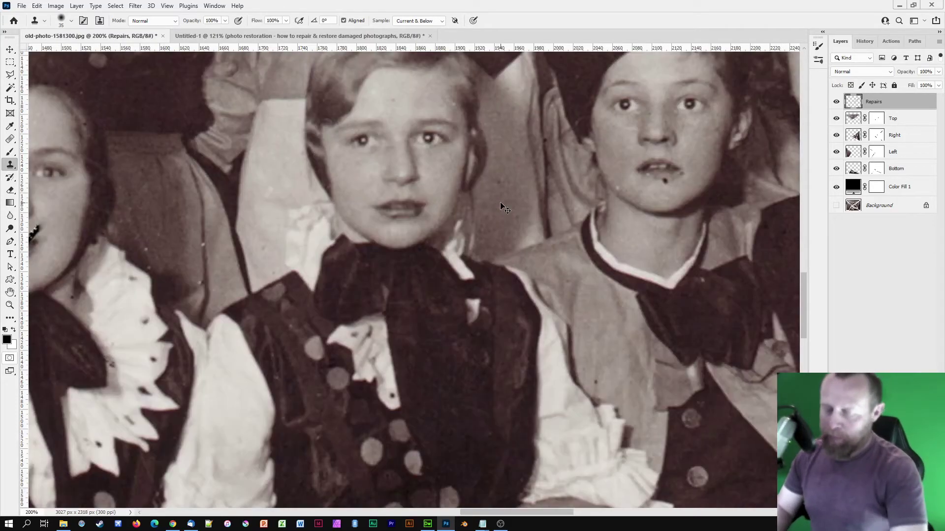
key(ctrl+plus)
drag(272, 291, 626, 251)
drag(341, 250, 418, 287)
alt+click(292, 222)
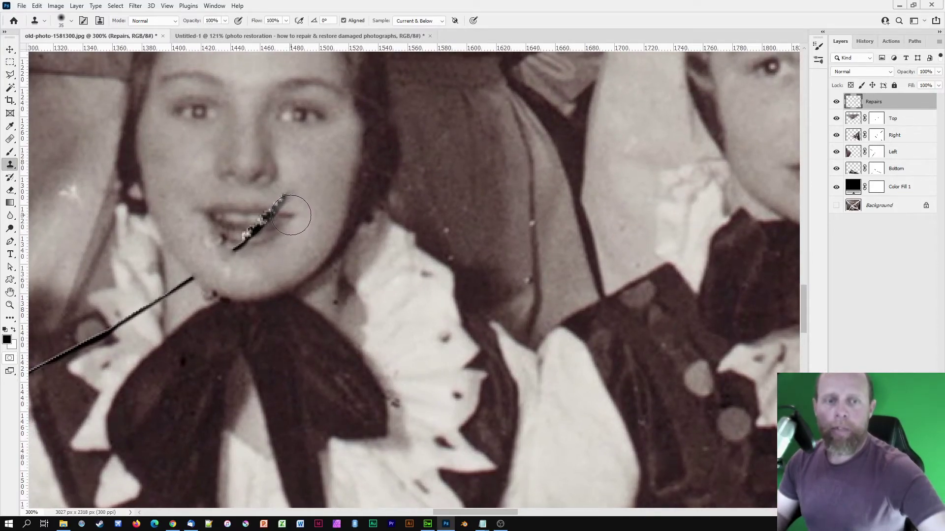
mouse_move(291, 214)
mouse_down()
mouse_move(285, 205)
mouse_move(296, 206)
mouse_up()
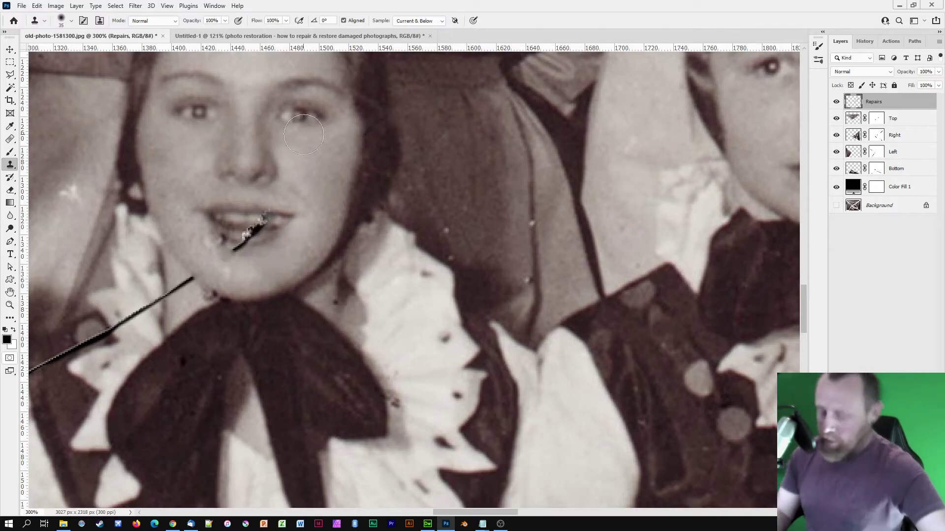
- Repair the tear across the seated girl's teeth and lower lip with Healing Brush and Clone Stamp, reducing the brush to 8 px
key(j)
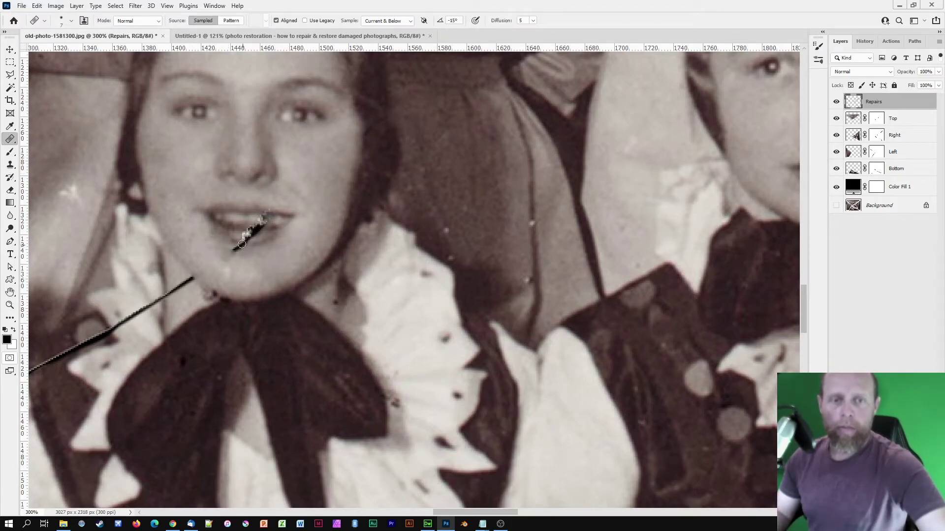
key(s)
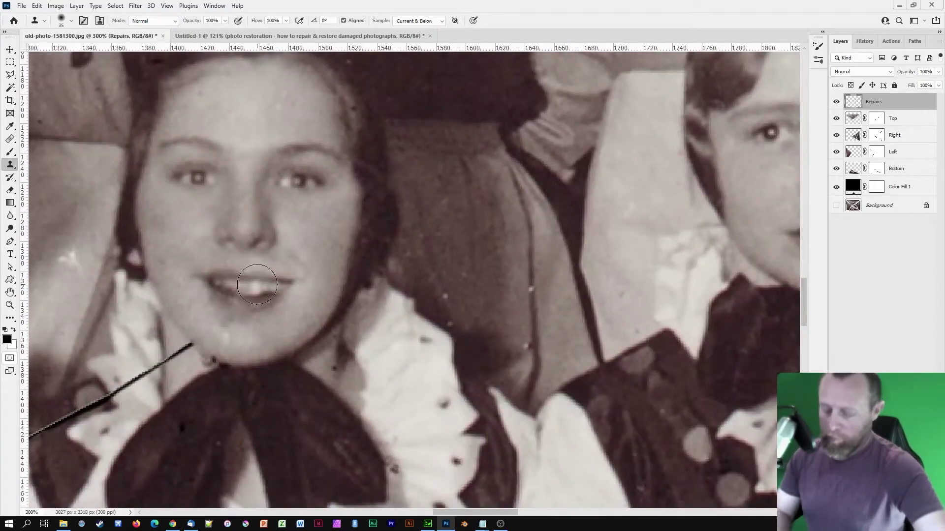
key(bracketleft)
key(bracketleft)
key(bracketleft)
key(bracketleft)
key(bracketleft)
key(bracketleft)
key(bracketleft)
drag(264, 286, 208, 242)
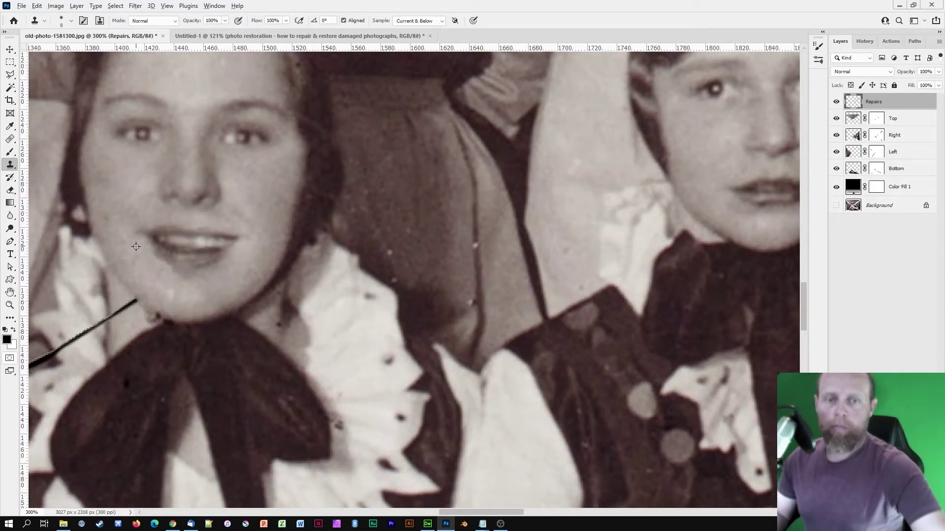
- Repair the rest of the tear from the seated girl's jaw across her collar to the neighbouring girl's dark bow
key(j)
mouse_move(108, 313)
mouse_down()
mouse_move(337, 283)
mouse_move(365, 270)
mouse_move(255, 334)
mouse_move(391, 184)
mouse_move(346, 217)
mouse_move(247, 227)
mouse_move(296, 244)
mouse_up()
key(s)
alt+click(300, 222)
drag(519, 189, 513, 194)
drag(83, 266, 329, 251)
- Compare the whole photo with and without the Repairs layer by toggling its visibility
key(ctrl+0)
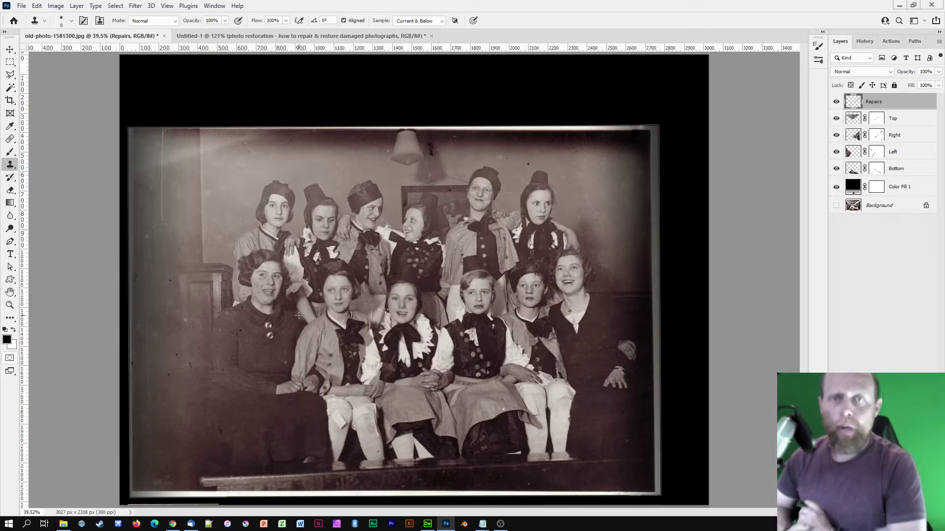
key(ctrl+plus)
key(ctrl+plus)
key(ctrl+minus)
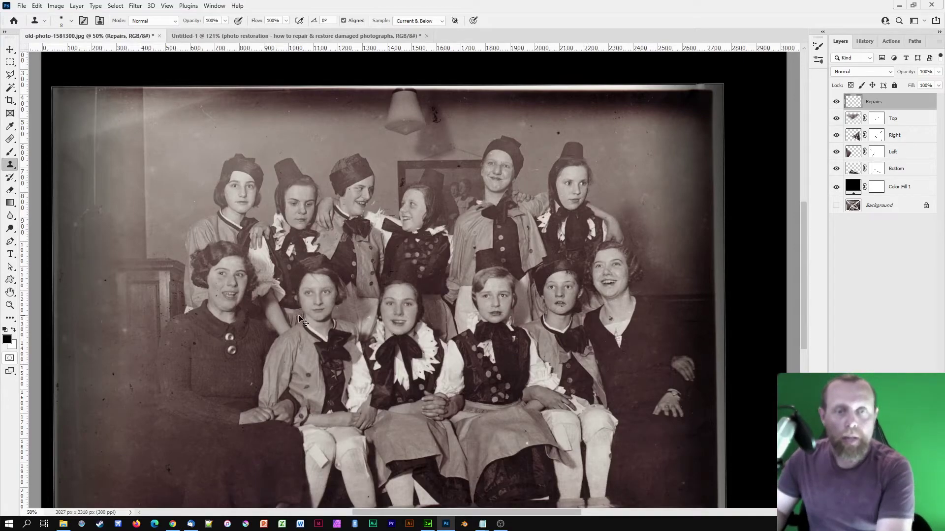
scroll(249, 323, down, 2)
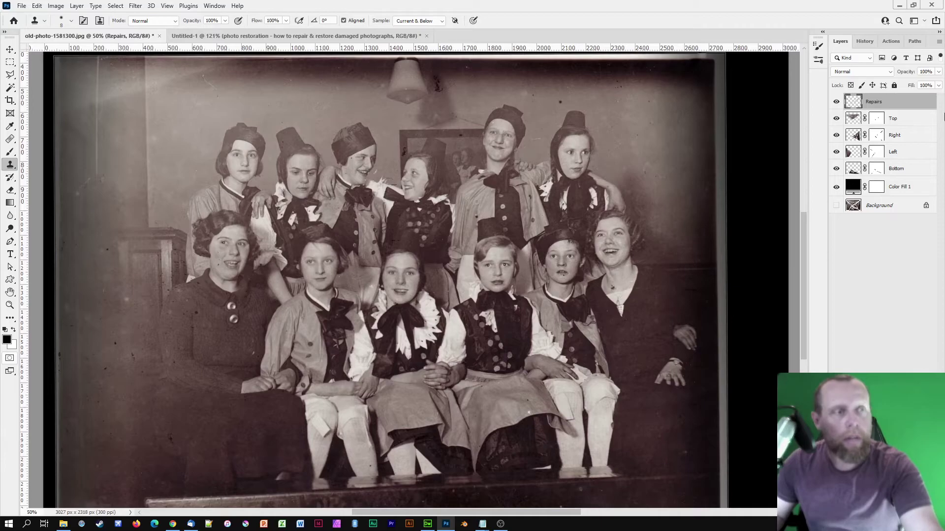
click(836, 102)
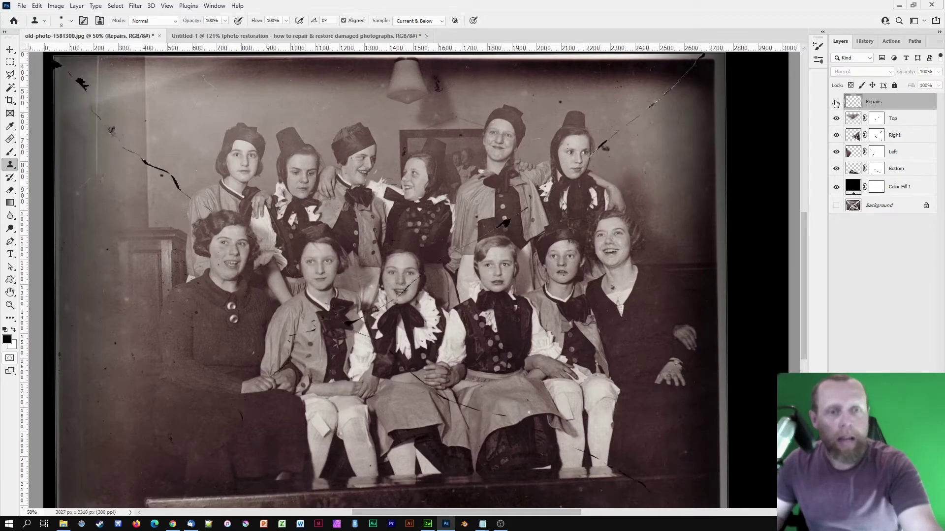
click(835, 102)
click(836, 102)
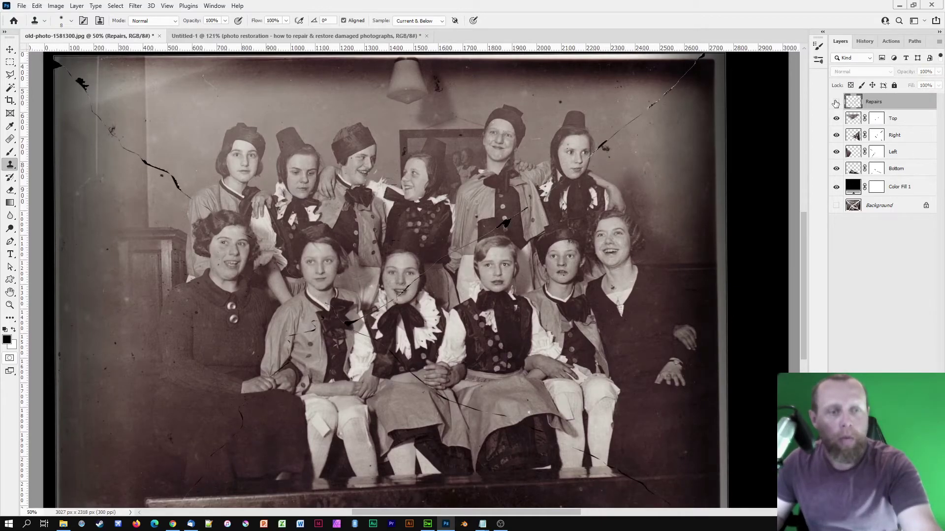
click(835, 102)
click(836, 102)
click(836, 102)
click(836, 102)
click(835, 102)
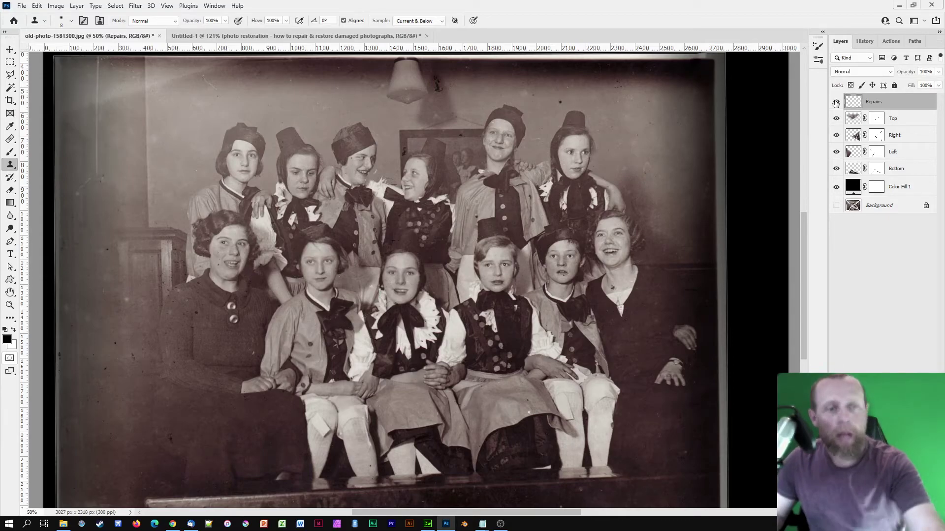
key(ctrl+0)
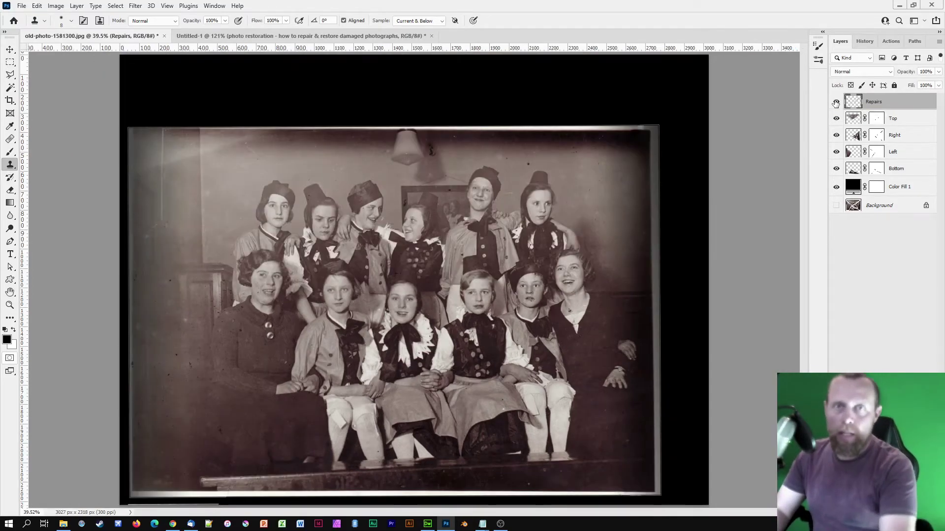
- Draw a crop frame over the photo starting at its upper-left corner, excluding the black canvas border
click(11, 100)
key(ctrl+plus)
key(ctrl+plus)
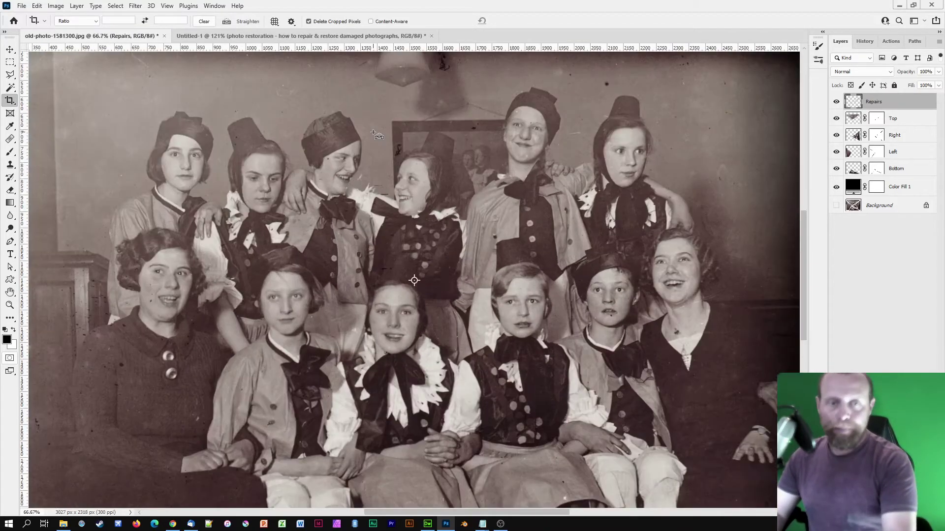
drag(466, 149, 623, 273)
drag(270, 256, 327, 256)
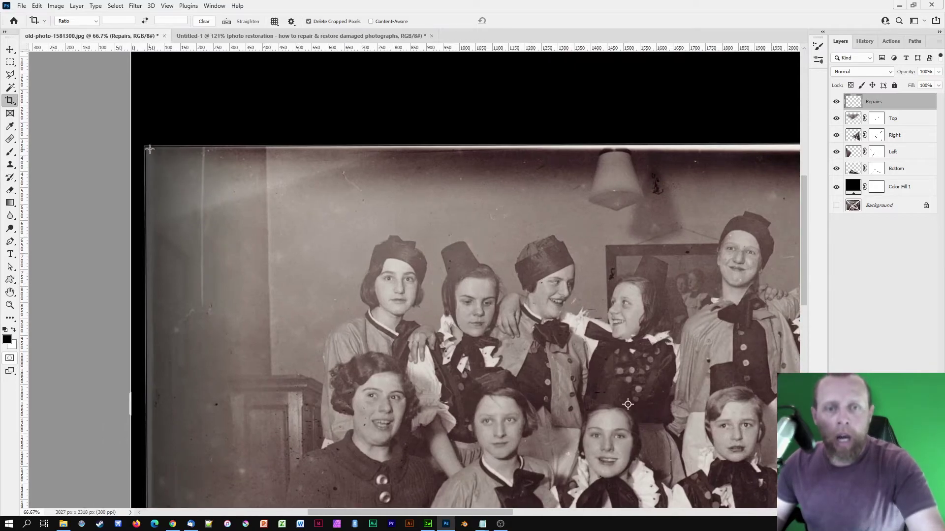
drag(144, 146, 630, 415)
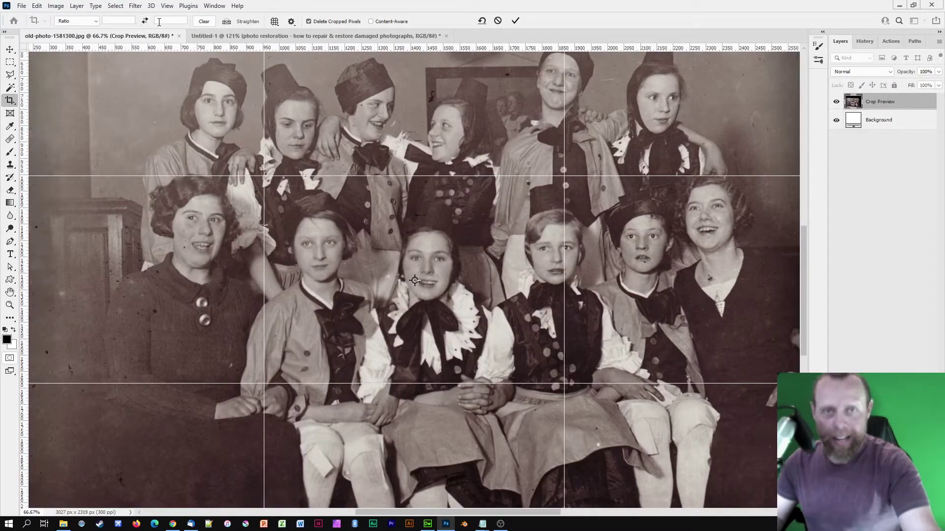
- Fit the crop frame's lower-right corner to the corner of the photo
drag(206, 148, 348, 211)
drag(295, 325, 290, 351)
drag(327, 191, 295, 178)
key(ctrl+minus)
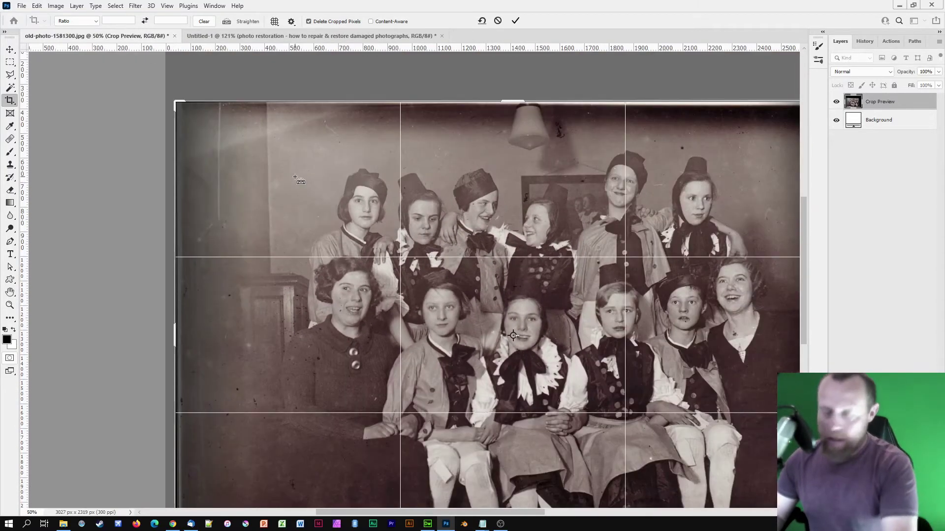
drag(513, 336, 176, 102)
drag(519, 324, 265, 118)
drag(499, 287, 439, 250)
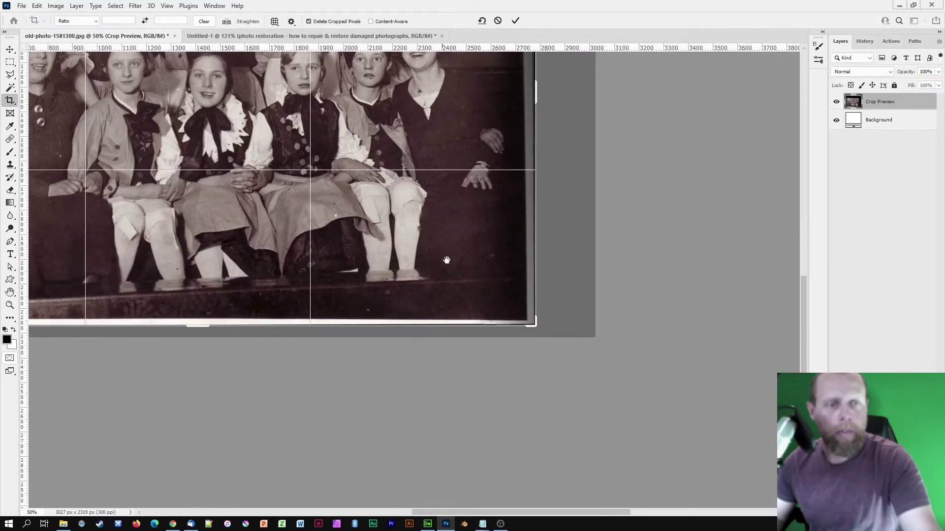
drag(534, 325, 475, 310)
- Straighten the crop against the photo and pull its bottom and left edges inside the pale border
key(ctrl+plus)
key(ctrl+plus)
mouse_move(683, 394)
mouse_down()
mouse_move(659, 400)
mouse_move(677, 386)
mouse_move(665, 412)
mouse_move(674, 408)
mouse_up()
drag(312, 314, 595, 322)
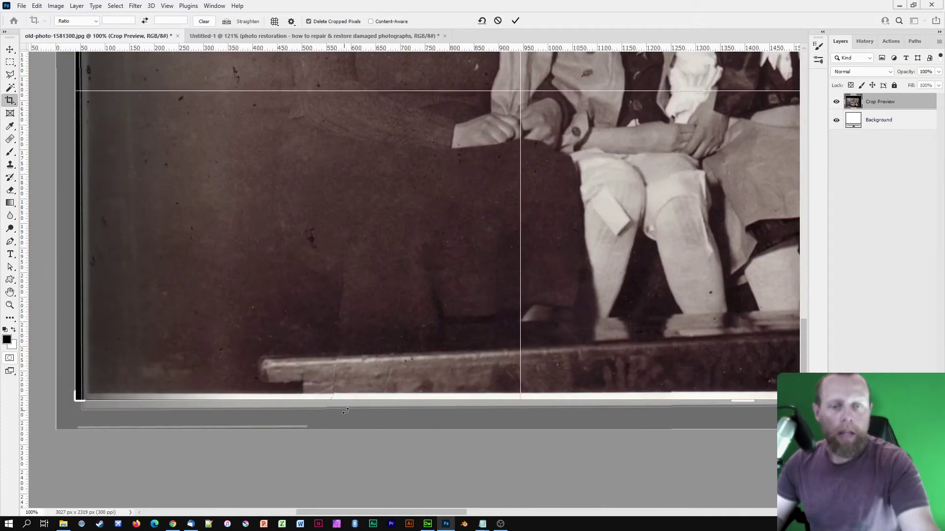
drag(369, 402, 369, 399)
drag(272, 269, 287, 420)
drag(280, 203, 288, 229)
drag(91, 121, 102, 120)
- Fit the crop's top and right edges just inside the photo's border and apply the crop
drag(217, 91, 233, 433)
drag(272, 65, 267, 190)
mouse_move(364, 121)
mouse_down()
mouse_move(364, 154)
mouse_move(365, 118)
mouse_up()
drag(637, 150, 378, 171)
drag(777, 173, 315, 168)
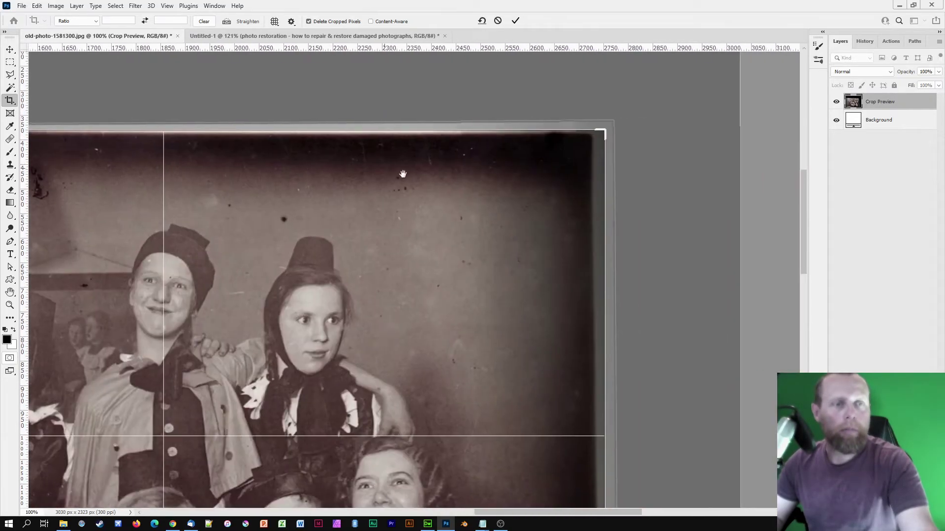
drag(586, 318, 514, 472)
drag(555, 133, 555, 131)
drag(527, 217, 521, 217)
drag(502, 296, 517, 74)
drag(468, 325, 596, 350)
key(ctrl+0)
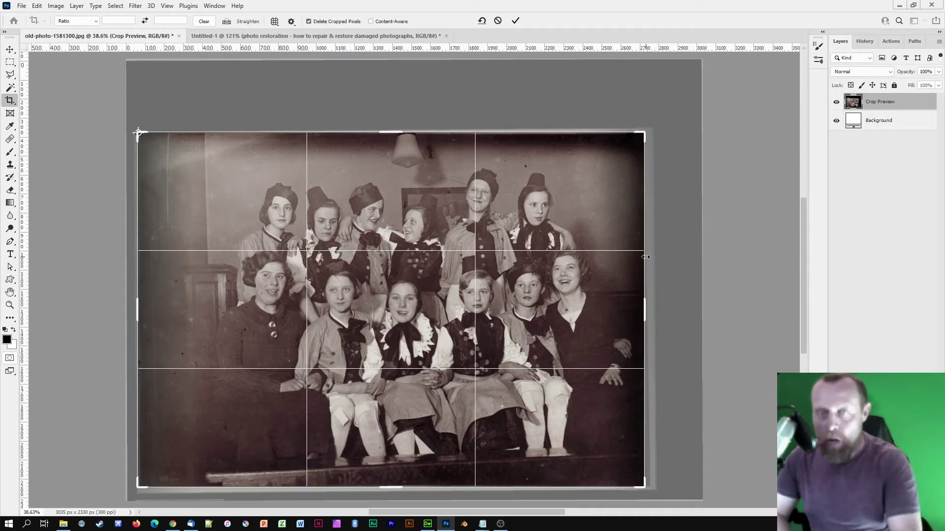
key(Return)
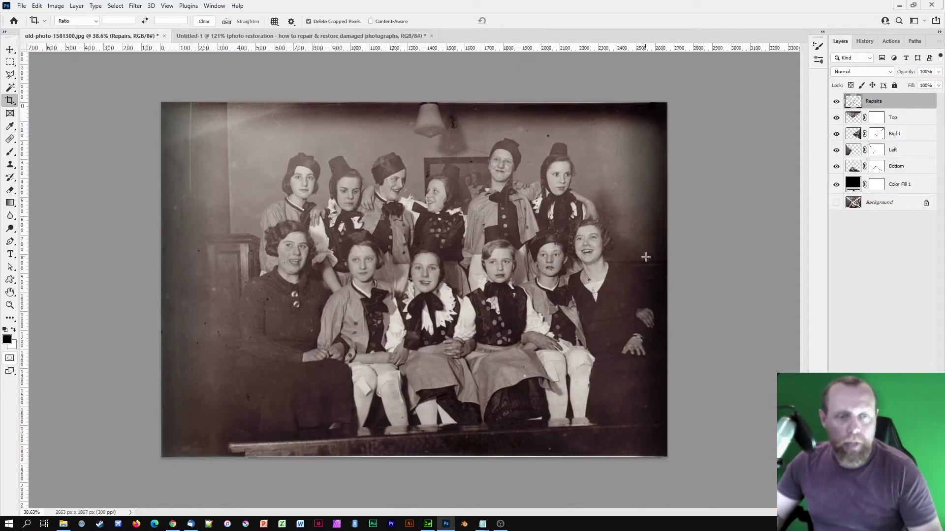
- Clone dark floor over the white strip along the photo's bottom edge with a 60 px Clone Stamp brush
key(ctrl+plus)
key(ctrl+plus)
drag(645, 257, 593, 101)
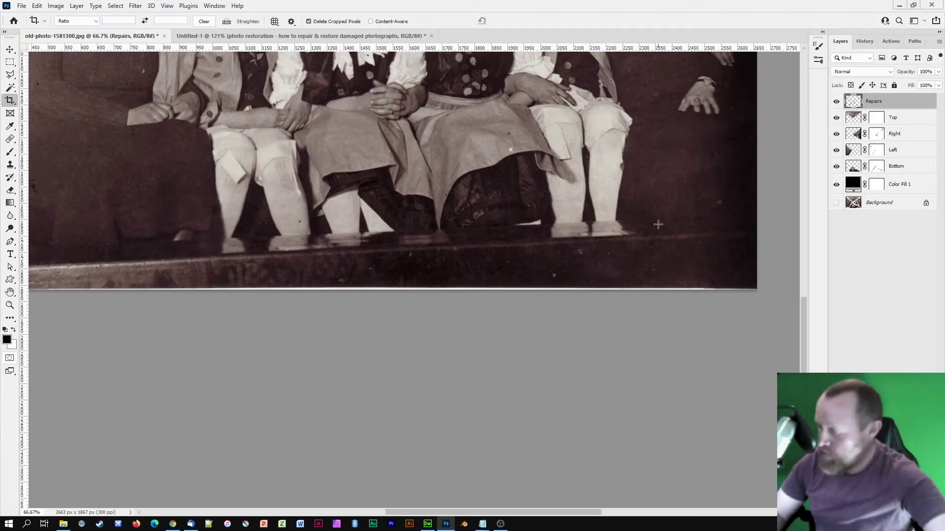
key(s)
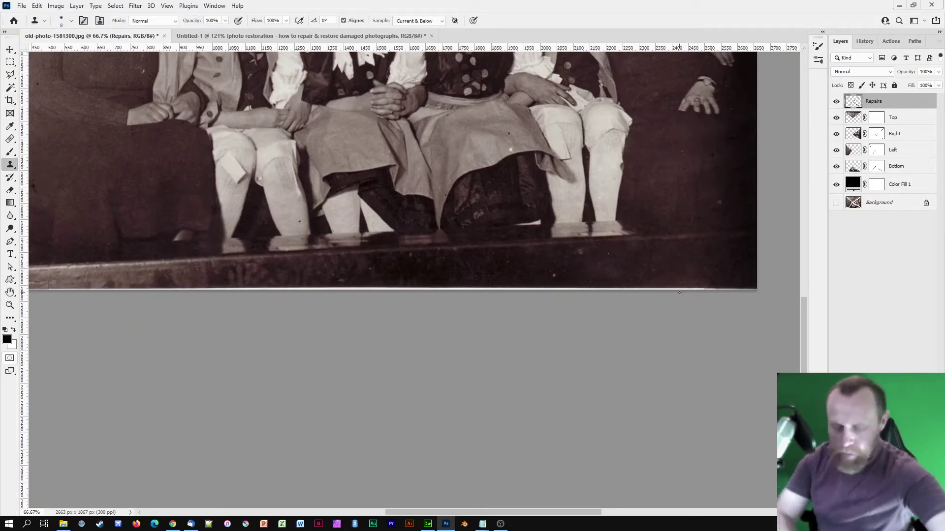
mouse_move(678, 288)
mouse_down()
mouse_move(704, 298)
mouse_move(634, 297)
mouse_up()
alt+click(713, 265)
drag(746, 290, 740, 297)
mouse_move(661, 275)
mouse_down()
mouse_move(610, 289)
mouse_move(130, 296)
mouse_up()
drag(226, 282, 438, 321)
drag(345, 332, 256, 338)
drag(327, 324, 250, 334)
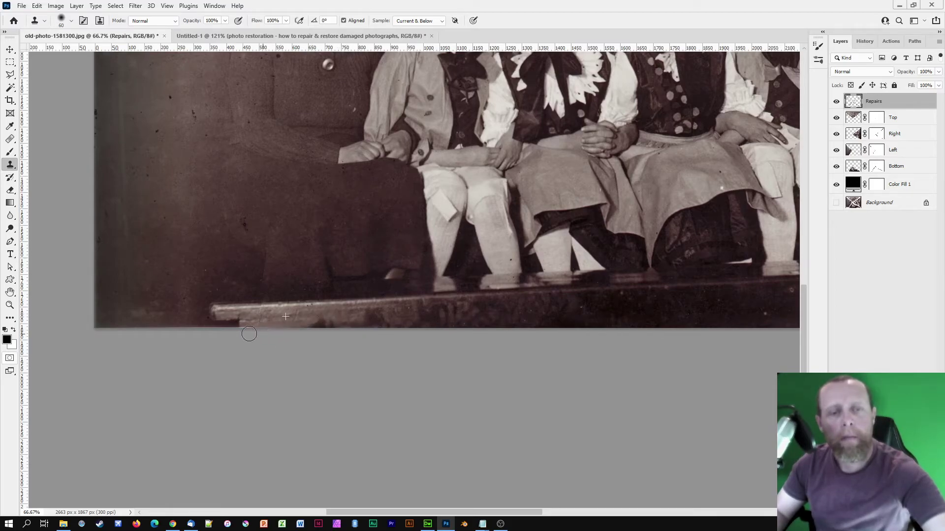
- Clone dark background over the pale line along the photo's top edge toward the upper-right corner
drag(321, 220, 316, 319)
drag(372, 239, 377, 319)
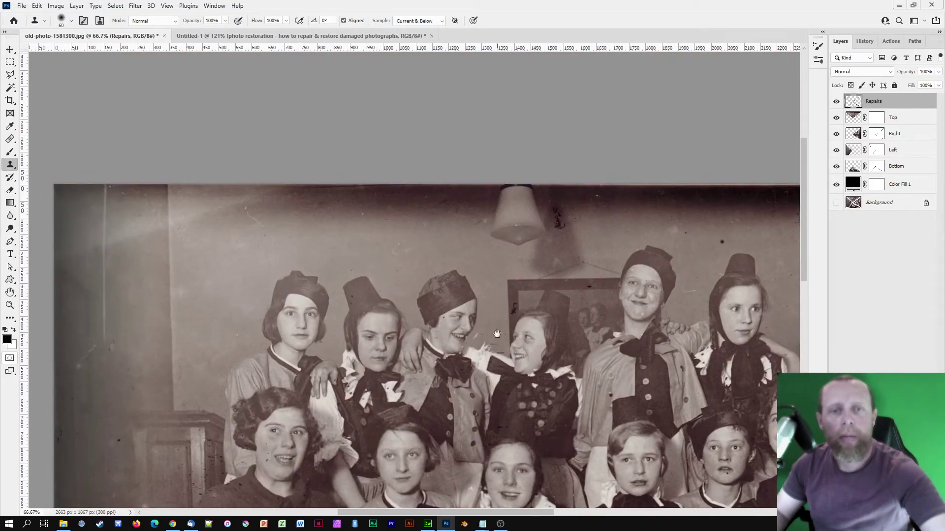
drag(297, 223, 471, 194)
mouse_move(523, 267)
mouse_down()
mouse_move(320, 257)
mouse_move(190, 310)
mouse_up()
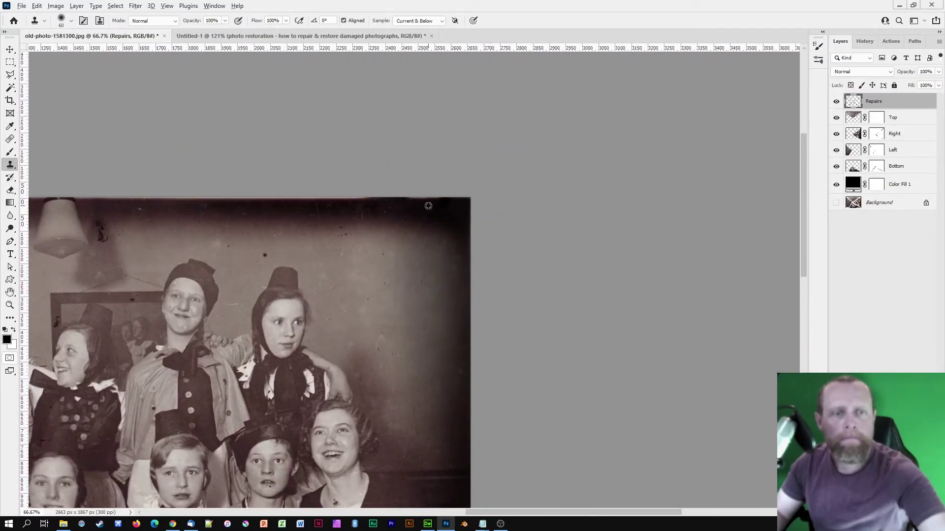
mouse_move(377, 195)
mouse_down()
mouse_move(86, 190)
mouse_move(413, 190)
mouse_up()
drag(599, 427, 360, 302)
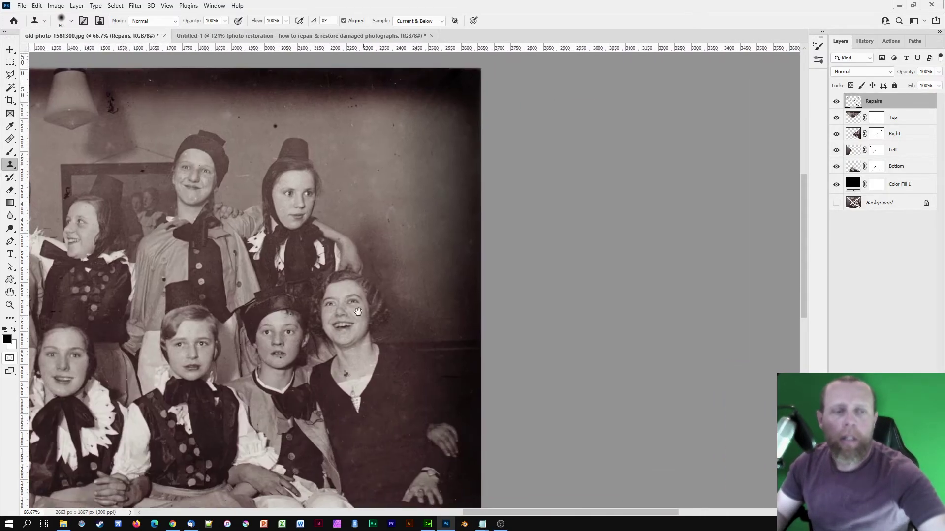
drag(432, 445, 306, 257)
mouse_move(124, 443)
mouse_down()
mouse_move(372, 312)
mouse_move(512, 444)
mouse_up()
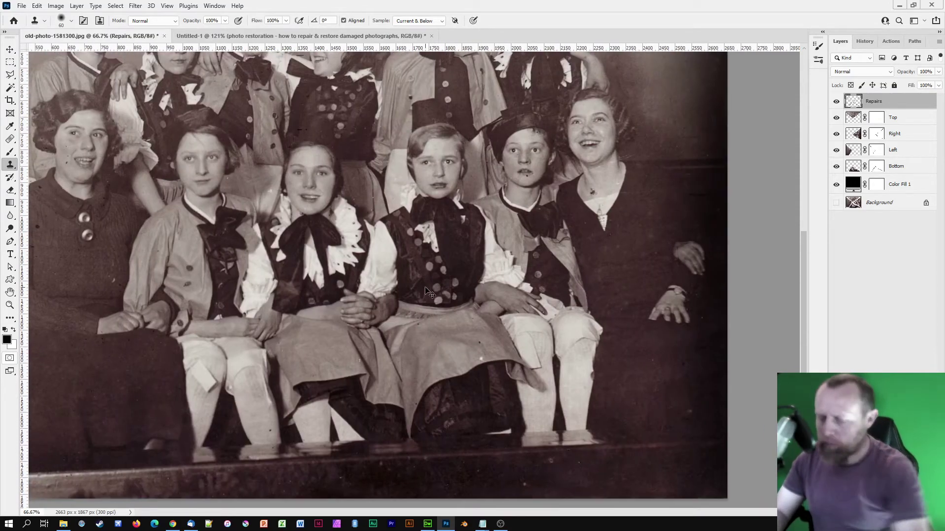
scroll(426, 292, down, 2)
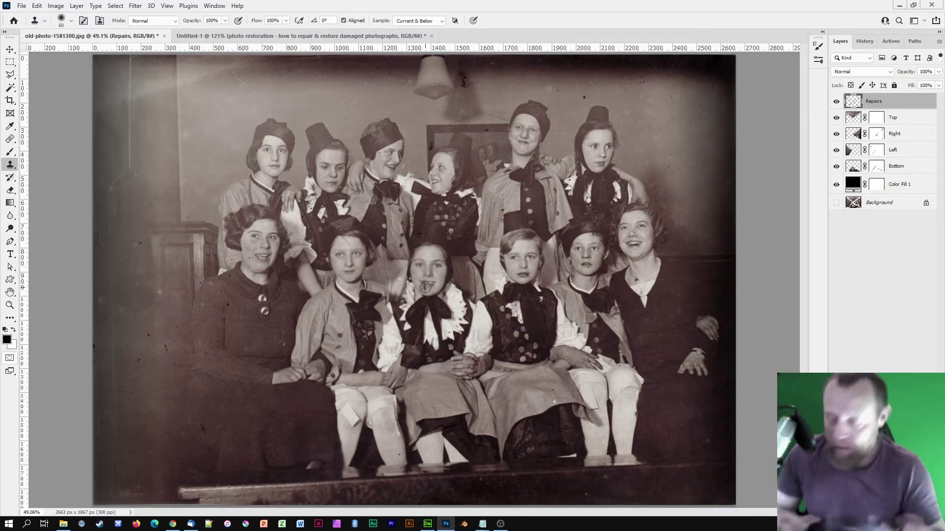
scroll(426, 291, up, 1)
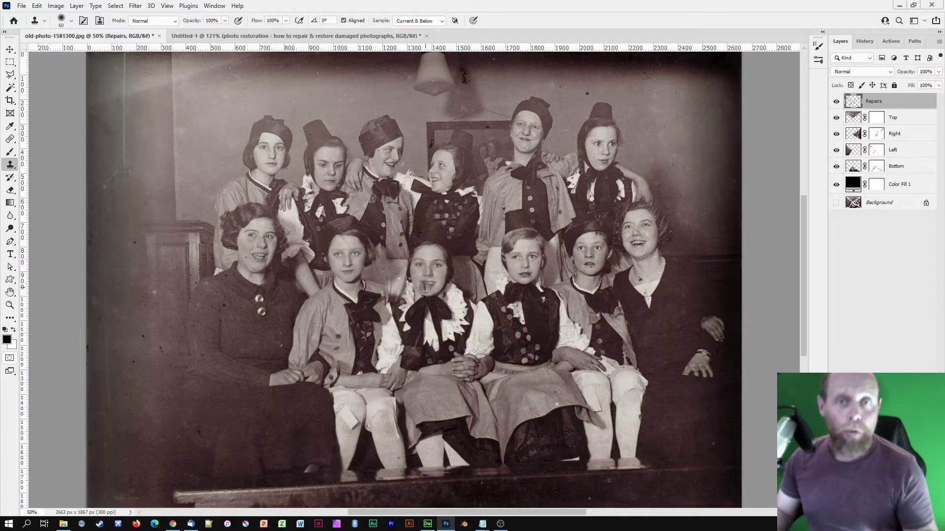
scroll(426, 291, up, 2)
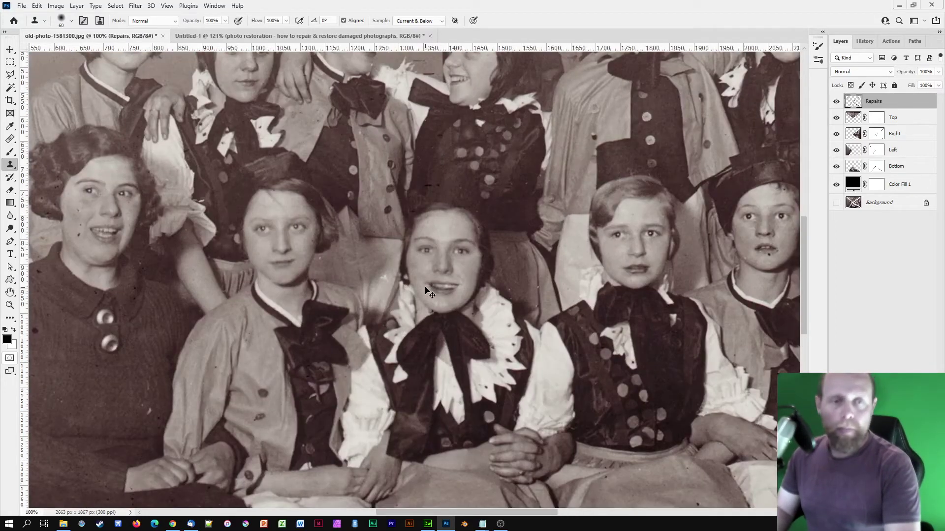
click(425, 288)
key(ctrl+z)
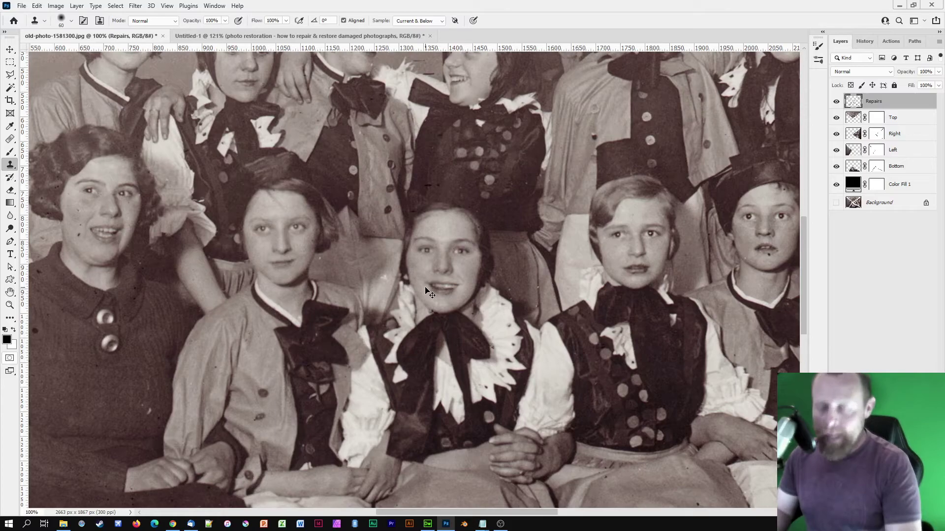
- Switch to the Spot Healing Brush and heal the curved scratch and pale specks on the photo's upper-left wall
key(ctrl+plus)
drag(171, 201, 358, 401)
click(10, 139)
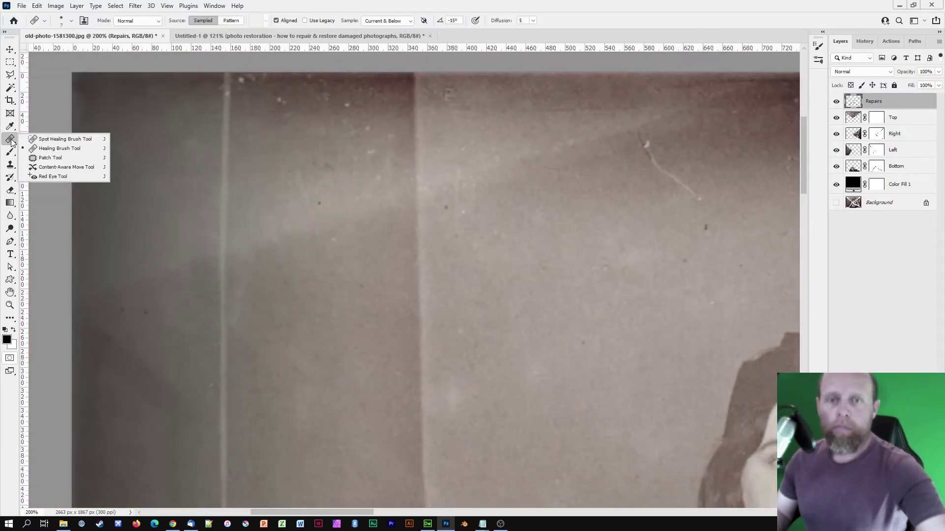
click(65, 139)
drag(380, 170, 366, 186)
drag(639, 133, 699, 199)
drag(150, 266, 105, 264)
click(443, 350)
drag(340, 48, 340, 493)
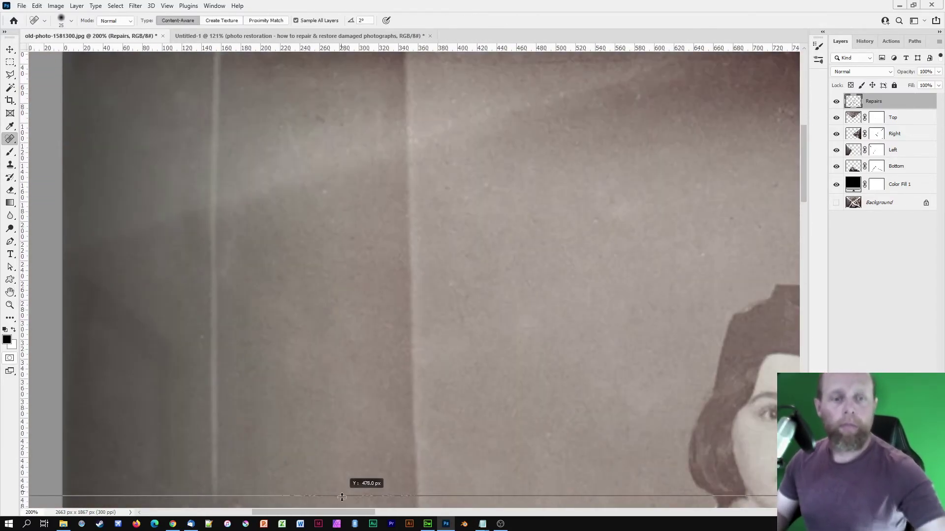
- Heal the specks on the wall above the first girls, then reduce the brush to 15 px for the edge of the second hat
drag(714, 128, 408, 139)
click(462, 305)
drag(560, 165, 570, 152)
drag(605, 222, 611, 212)
drag(520, 79, 536, 78)
key(bracketleft)
key(bracketleft)
drag(459, 384, 458, 403)
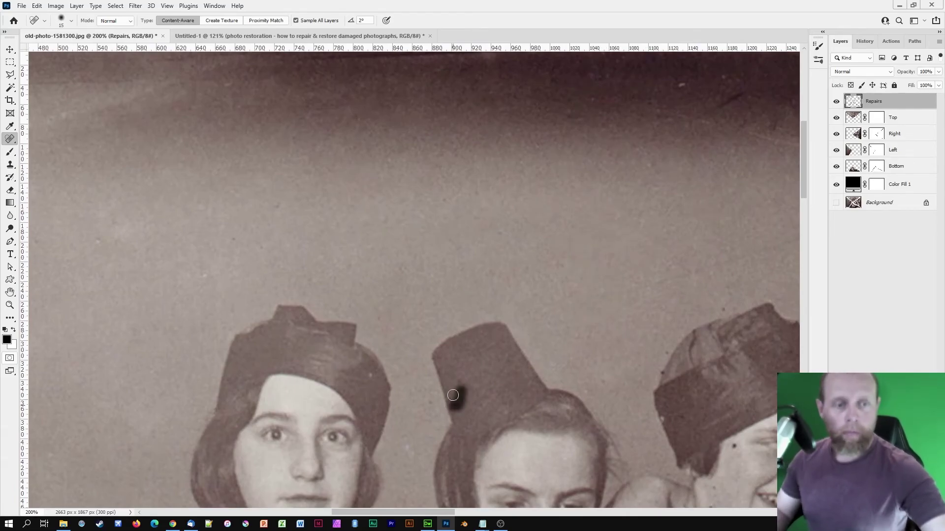
- Heal the small spots around the hats and faces of the first three back-row girls
click(369, 376)
drag(756, 411, 401, 350)
click(380, 386)
click(357, 447)
drag(479, 434, 471, 447)
click(494, 436)
mouse_move(521, 465)
mouse_down()
mouse_move(541, 465)
mouse_move(559, 491)
mouse_up()
click(564, 436)
drag(594, 343, 585, 373)
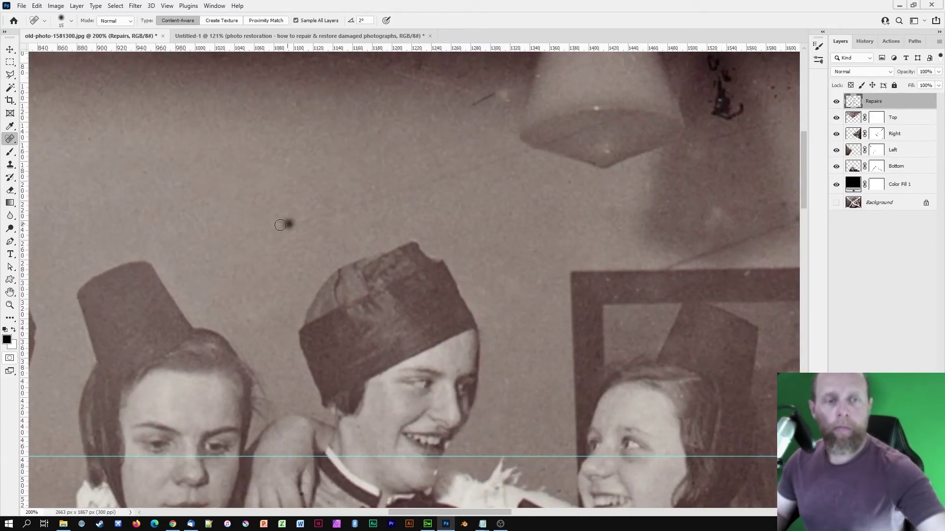
- Spot-heal the wall scratches and the black stain beside the hanging lamp
right_click(10, 139)
click(65, 149)
click(65, 139)
drag(464, 68, 413, 200)
click(414, 202)
drag(236, 177, 284, 192)
click(489, 209)
drag(565, 183, 583, 203)
drag(680, 208, 676, 245)
- Heal the spots on the wall above the picture frame and on the face of the tall girl beside it
drag(726, 210, 347, 197)
drag(344, 198, 350, 211)
drag(399, 136, 416, 147)
drag(463, 291, 447, 348)
click(320, 394)
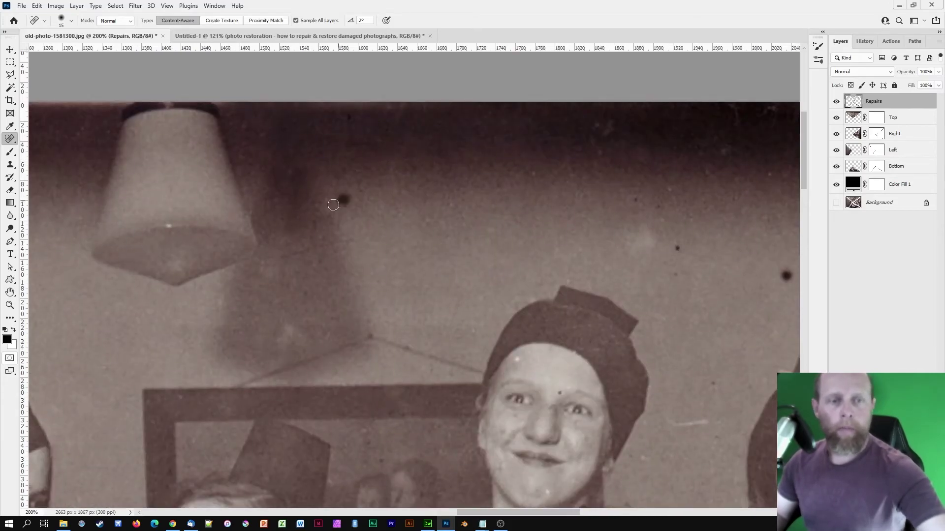
drag(675, 252, 562, 182)
click(408, 292)
click(446, 321)
drag(365, 344, 446, 319)
click(339, 347)
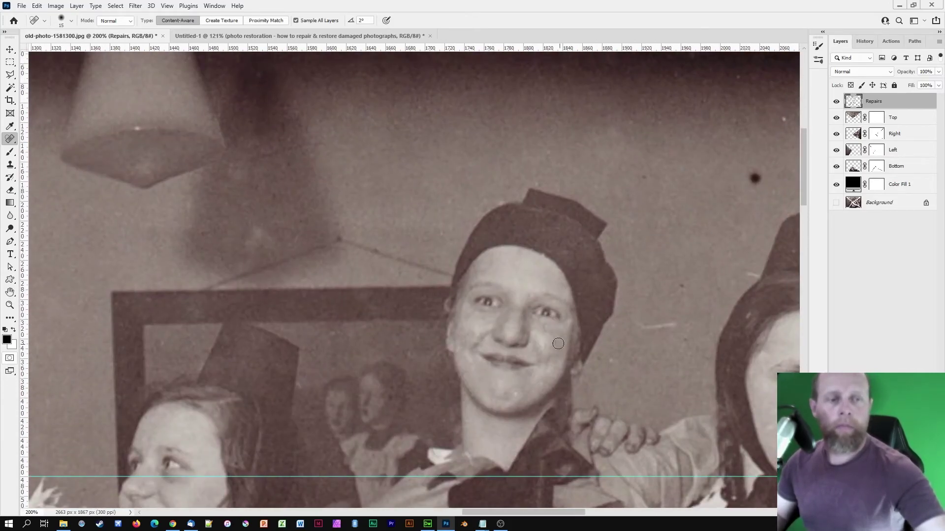
- Heal the large dark spot on the wall above the tall-hatted girl at the end of the back row
key(s)
key(j)
click(755, 178)
drag(755, 179, 514, 227)
click(542, 171)
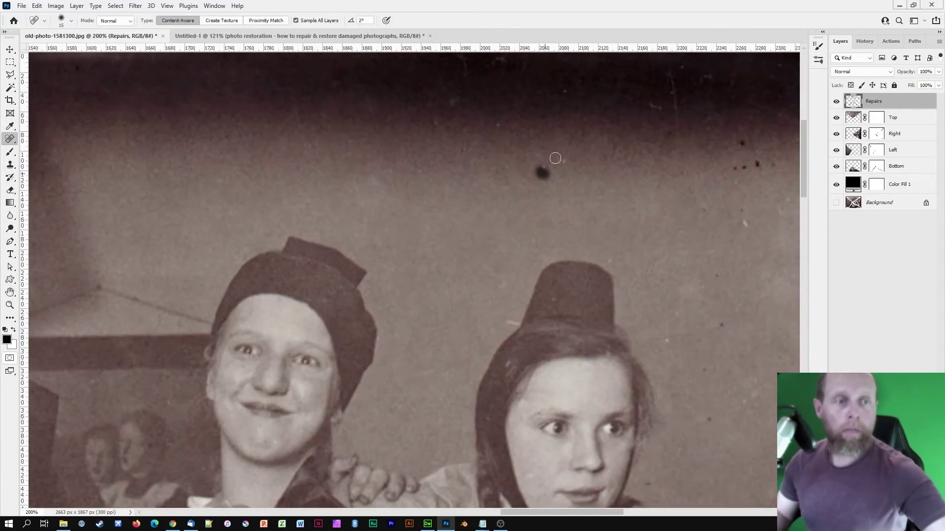
drag(541, 173, 548, 250)
drag(297, 213, 312, 180)
- Heal the black specks and fine scratches in the dark band toward the photo's upper-right corner
drag(631, 160, 445, 149)
drag(582, 208, 556, 234)
click(611, 265)
drag(748, 182, 506, 175)
drag(506, 173, 528, 184)
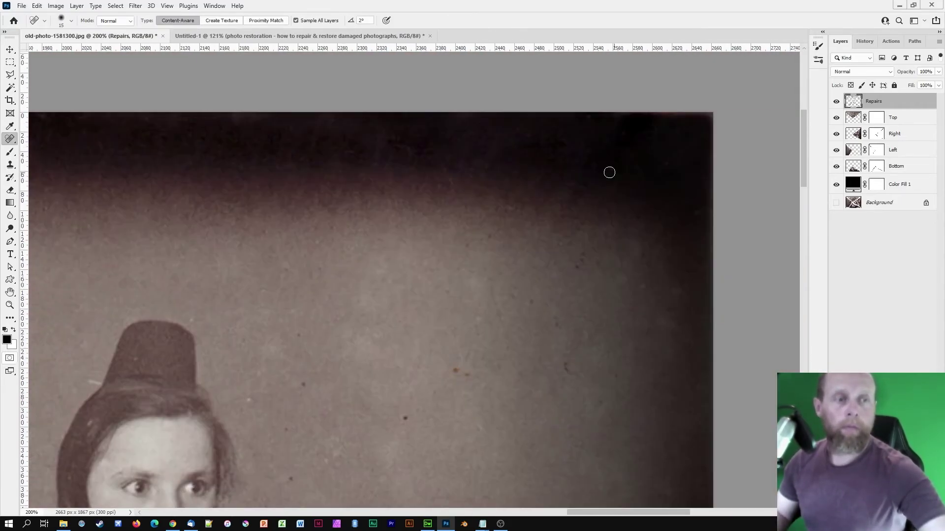
- Heal the remaining dark specks on the shaded wall along the photo's right side
drag(570, 262, 595, 268)
drag(626, 232, 602, 234)
drag(598, 410, 574, 422)
click(396, 411)
drag(185, 321, 445, 227)
drag(705, 407, 578, 306)
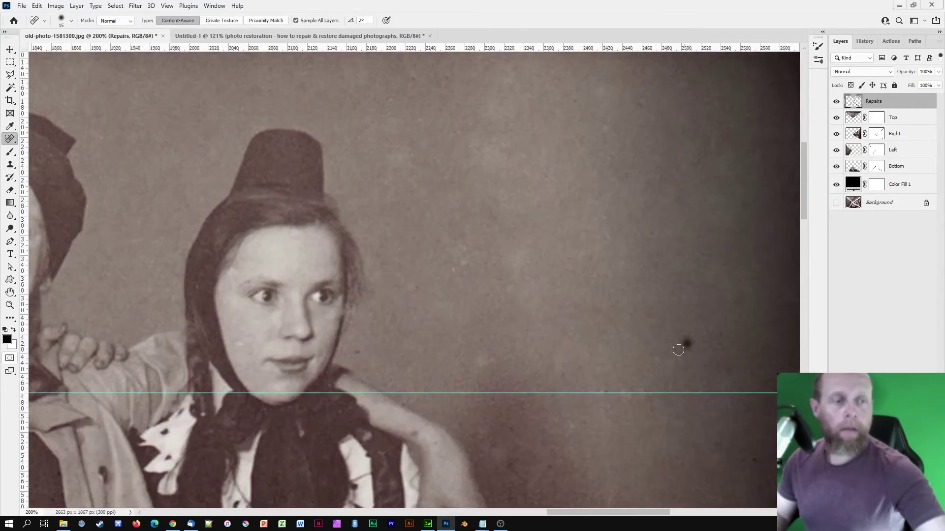
- Heal the pale specks on the wall between the vertical wall edge and the first back-row girl
drag(357, 179, 592, 238)
drag(251, 276, 519, 259)
click(398, 299)
click(488, 381)
mouse_move(154, 270)
mouse_down()
mouse_move(494, 307)
mouse_move(521, 293)
mouse_up()
drag(205, 168, 225, 171)
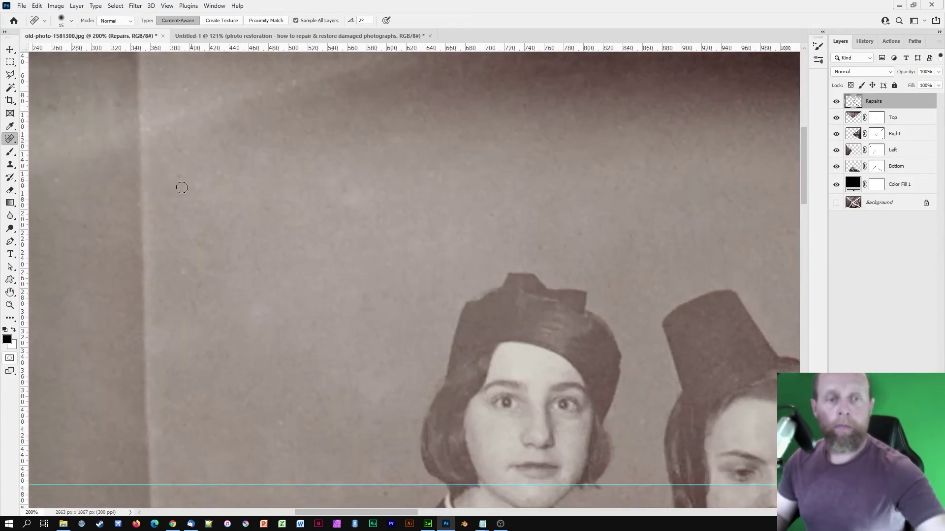
click(262, 316)
drag(197, 221, 308, 288)
drag(170, 140, 179, 150)
click(280, 106)
drag(507, 104, 573, 98)
- Heal the marks below the thin pale vertical line and the dark spots on the photo's left wall
mouse_move(158, 405)
mouse_down()
mouse_move(377, 392)
mouse_move(375, 108)
mouse_up()
drag(250, 268, 221, 292)
drag(302, 278, 287, 273)
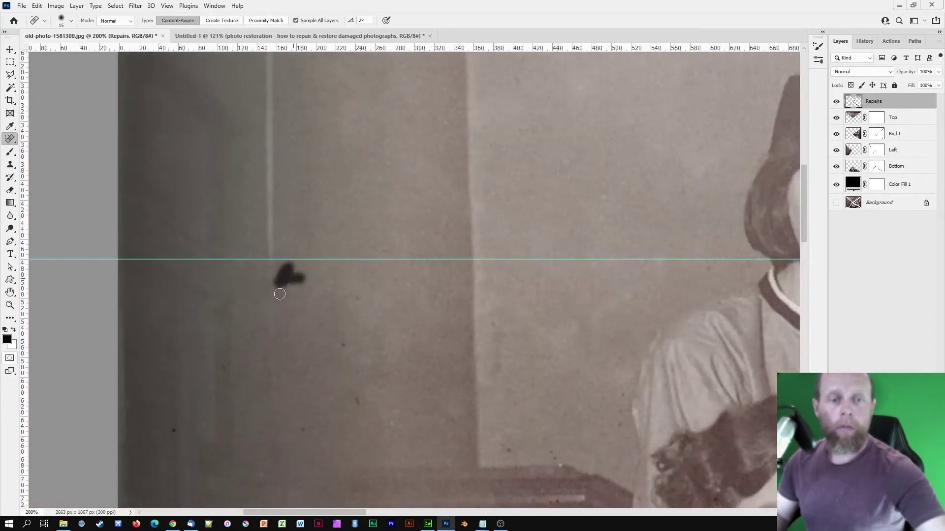
drag(286, 369, 236, 181)
drag(118, 390, 124, 401)
drag(246, 77, 237, 96)
drag(219, 285, 209, 298)
drag(307, 450, 296, 476)
drag(263, 368, 271, 365)
drag(448, 325, 440, 325)
- Heal the specks on the wall by the first girl's jacket and on the seated woman's hair and cheek
click(458, 262)
drag(667, 315, 666, 321)
click(634, 355)
click(707, 379)
click(709, 427)
- Heal the spots on the wooden panelling behind the seated woman at the photo's left
drag(569, 433, 573, 441)
drag(519, 455, 529, 453)
click(491, 501)
click(467, 394)
click(479, 407)
click(534, 363)
click(466, 470)
drag(687, 341, 181, 333)
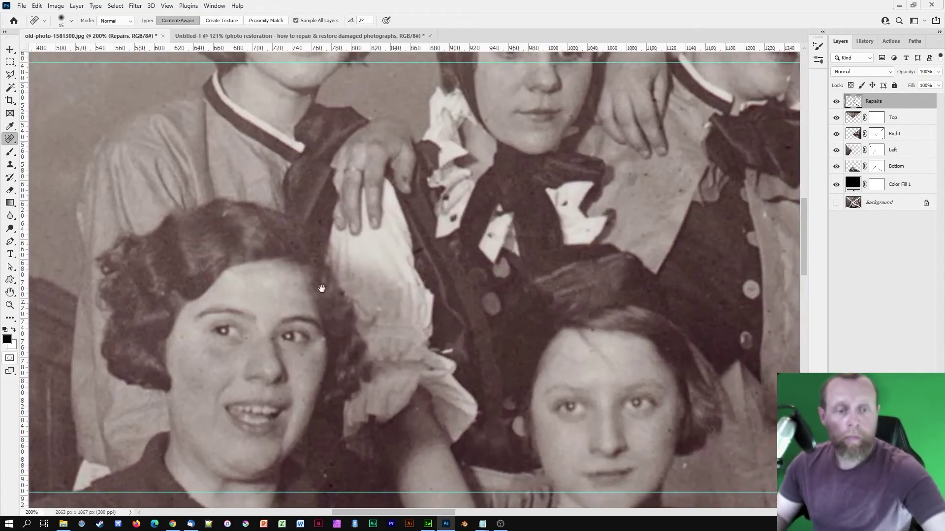
- Heal the specks on the jackets and scarves of the first back-row girls
drag(692, 130, 682, 137)
click(486, 119)
drag(444, 366, 377, 317)
drag(558, 315, 325, 329)
drag(516, 469, 505, 472)
click(397, 366)
- Heal the small marks on the clothing of the two girls facing each other in the back row
mouse_move(684, 182)
mouse_down()
mouse_move(641, 305)
mouse_move(625, 276)
mouse_up()
click(516, 70)
click(283, 267)
click(483, 199)
click(510, 393)
drag(632, 242, 647, 242)
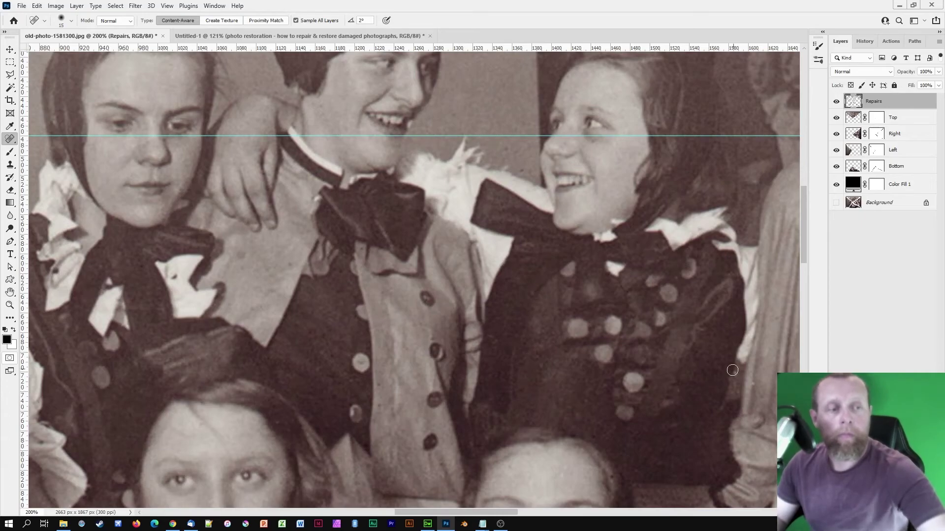
- Heal the specks on the dark button-front vest and the jacket of the neighbouring tall girl
drag(717, 386, 657, 326)
click(50, 207)
drag(417, 384, 148, 382)
drag(702, 470, 422, 460)
click(392, 165)
drag(634, 256, 332, 253)
- Heal the spots around the arm above the smiling woman and on the face of the capped child beside her
click(250, 95)
click(457, 99)
click(310, 325)
drag(298, 450, 279, 456)
click(248, 406)
- Clean the mark at the edge of the smiling woman's neck with a 10 px Clone Stamp brush
click(556, 397)
key(s)
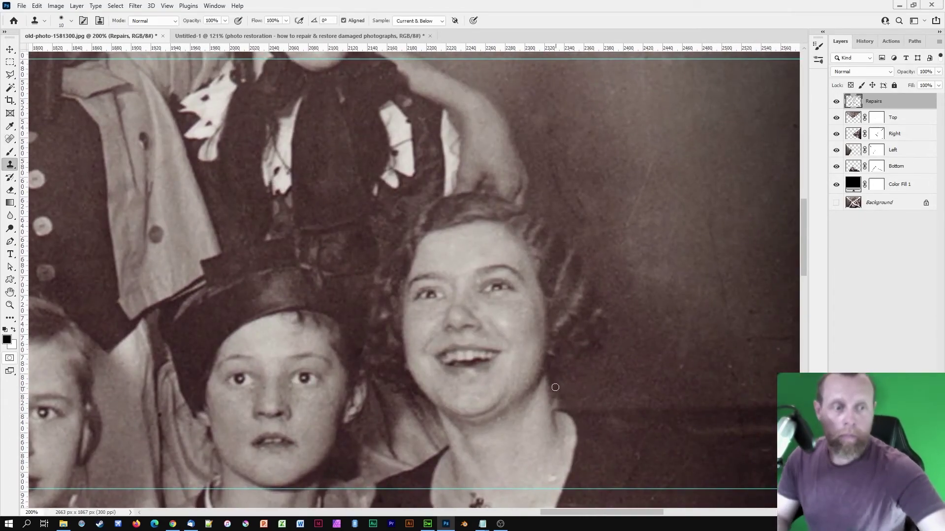
drag(554, 393, 556, 377)
key(j)
- Spot-heal the scratches and specks on the dark wall beside the smiling woman
drag(657, 197, 325, 266)
drag(327, 204, 301, 284)
click(381, 263)
drag(482, 220, 464, 275)
click(445, 318)
- Heal the dark streak beside the smiling woman's shoulder in the shadowed area near the photo's right edge
mouse_move(322, 446)
mouse_down()
mouse_move(363, 300)
mouse_move(334, 153)
mouse_up()
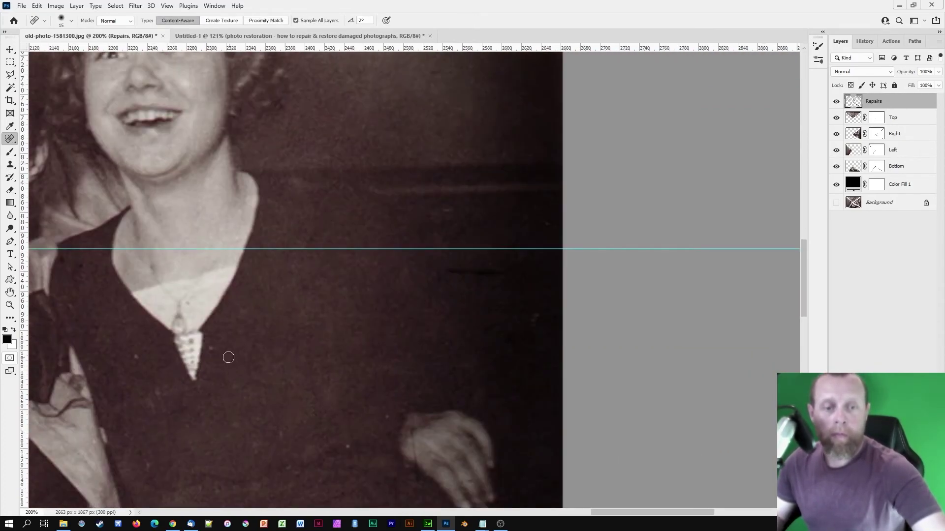
scroll(274, 344, down, 4)
drag(265, 422, 335, 412)
drag(435, 92, 470, 95)
- Heal the specks on the vests and skirts of the seated front-row children, working toward the middle
drag(221, 246, 576, 223)
drag(240, 212, 252, 219)
drag(288, 455, 647, 487)
drag(340, 466, 349, 476)
drag(228, 444, 242, 441)
drag(209, 149, 285, 154)
drag(232, 133, 466, 148)
- Heal the mark by the middle seated girl's jaw and clone along her chin edge with a 10 px brush
click(371, 147)
key(s)
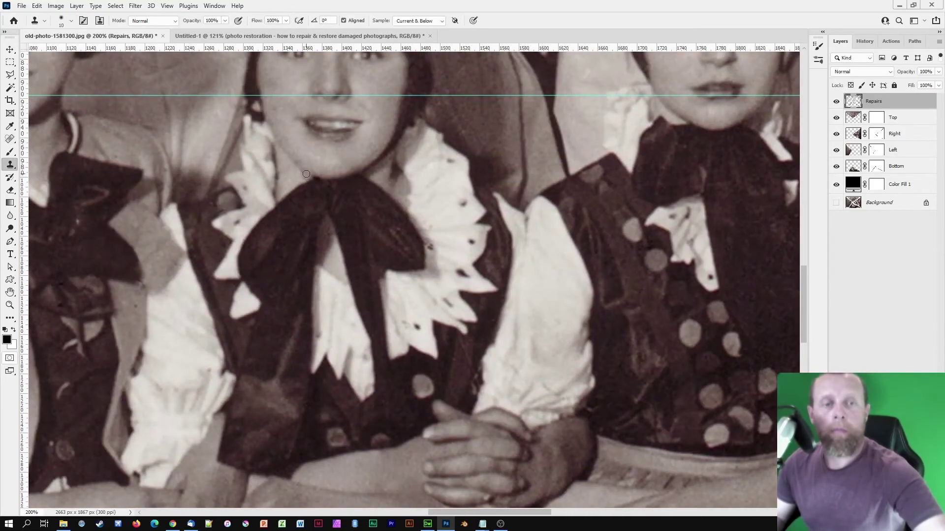
click(306, 175)
key(j)
- Spot-heal the specks from the front-row girl's jacket across to the seated woman's collar and dark dress
click(119, 150)
mouse_move(119, 151)
mouse_down()
mouse_move(267, 81)
mouse_move(511, 103)
mouse_up()
drag(263, 243, 273, 239)
drag(128, 101, 177, 160)
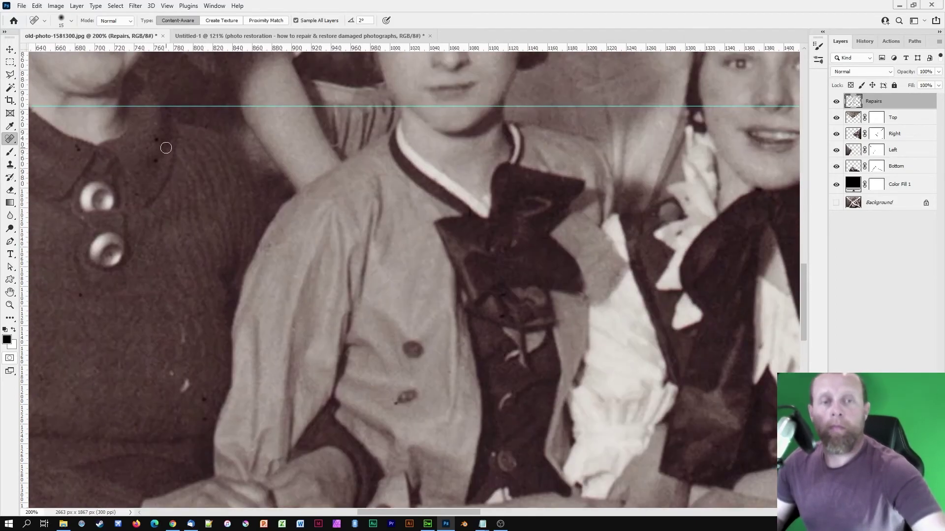
drag(168, 81, 178, 82)
drag(200, 422, 325, 342)
click(325, 342)
drag(165, 226, 148, 242)
- Heal the remaining specks around the collar, buttons and chest of the seated woman's dark dress
drag(79, 198, 227, 300)
drag(128, 231, 113, 262)
drag(168, 299, 178, 289)
drag(144, 386, 137, 397)
drag(106, 138, 119, 145)
drag(98, 258, 89, 207)
- Heal the specks and blemishes on the wall and sleeve beside the seated woman, toward the photo's left edge
mouse_move(71, 182)
mouse_down()
mouse_move(299, 209)
mouse_move(441, 202)
mouse_up()
drag(307, 192, 293, 235)
drag(307, 175, 295, 178)
drag(373, 402, 385, 399)
click(420, 394)
click(474, 322)
drag(409, 212, 392, 198)
drag(276, 183, 245, 202)
drag(123, 268, 116, 286)
drag(228, 393, 262, 280)
click(288, 348)
drag(249, 390, 238, 394)
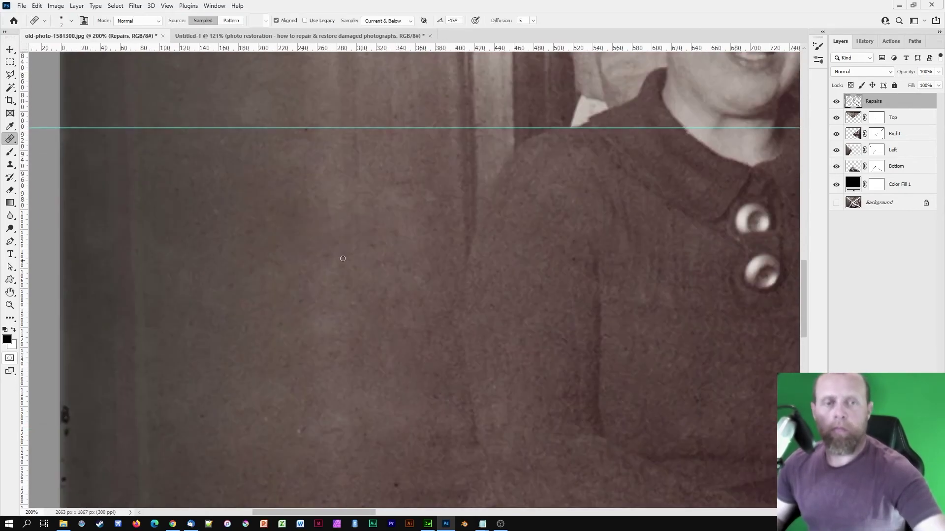
- Switch back to the Spot Healing Brush and heal the marks on the lower wall beside the seated woman's sleeve
right_click(10, 139)
click(59, 139)
mouse_move(188, 472)
mouse_down()
mouse_move(244, 257)
mouse_move(237, 251)
mouse_up()
click(444, 261)
drag(362, 201, 343, 212)
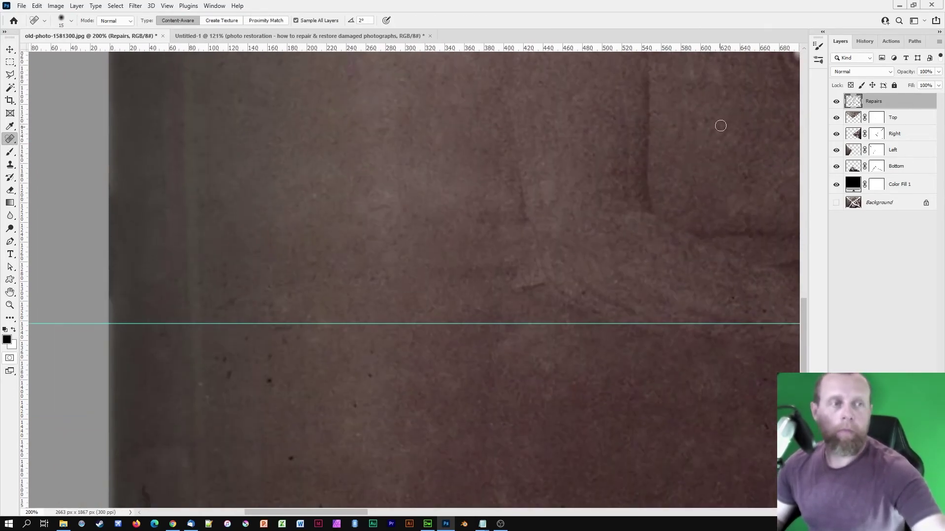
- Spot-heal the dark specks in the photo's shadowed lower-left area and along its left edge
drag(266, 315, 227, 133)
drag(222, 125, 252, 125)
click(129, 171)
click(233, 199)
drag(268, 339, 265, 262)
drag(271, 266, 294, 231)
drag(148, 182, 88, 211)
click(85, 340)
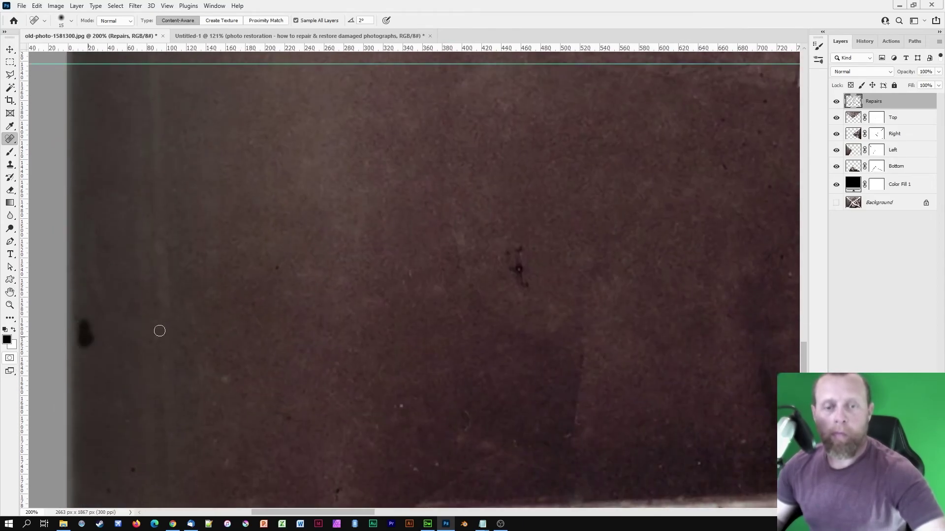
- Heal the dark blotch above the bench and the small spots around the bench's left end
drag(522, 282, 516, 262)
drag(771, 83, 749, 72)
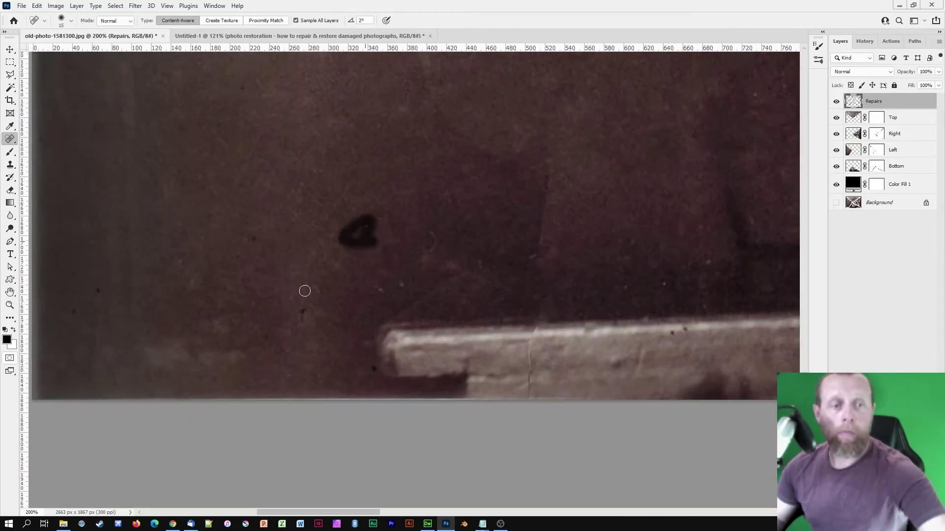
click(359, 232)
click(687, 339)
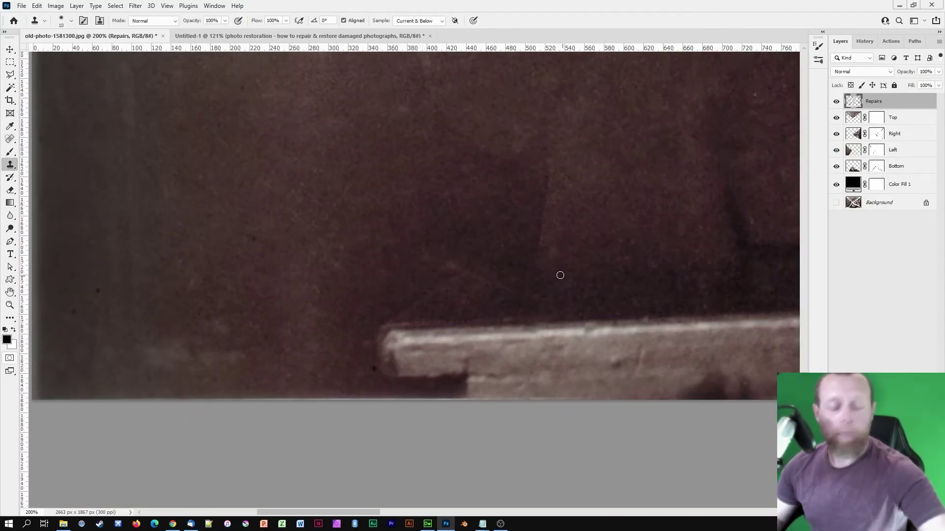
- Clone over the faint vertical tear edge in the dark area above the bench and clean up the surrounding marks
scroll(549, 308, left, 3)
alt+click(512, 276)
click(469, 202)
drag(314, 322, 323, 333)
drag(323, 354, 390, 323)
drag(606, 279, 628, 252)
drag(600, 278, 639, 265)
- Spot-heal the specks on the seated woman's dark skirt, working up from the bench
mouse_move(666, 213)
mouse_down()
mouse_move(332, 182)
mouse_move(118, 249)
mouse_up()
drag(247, 272, 257, 284)
drag(497, 227, 443, 296)
drag(346, 190, 343, 164)
drag(426, 146, 429, 271)
drag(235, 115, 242, 115)
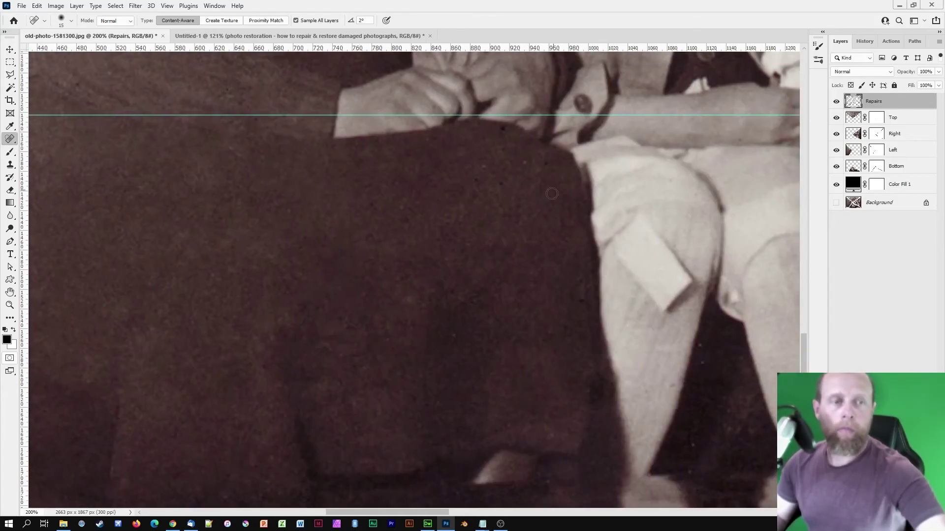
- Heal the spots in the shadows beside the seated woman's skirt and around the first front-row girl's legs
drag(574, 298, 372, 215)
click(486, 386)
drag(353, 336, 301, 344)
drag(339, 394, 359, 413)
drag(364, 399, 254, 245)
drag(629, 217, 638, 218)
- Heal the marks around the front-row girls' legs and on the middle seated girl's skirt
drag(714, 217, 488, 205)
drag(557, 308, 560, 318)
drag(336, 335, 376, 336)
drag(379, 148, 398, 395)
drag(350, 161, 358, 154)
drag(544, 161, 521, 182)
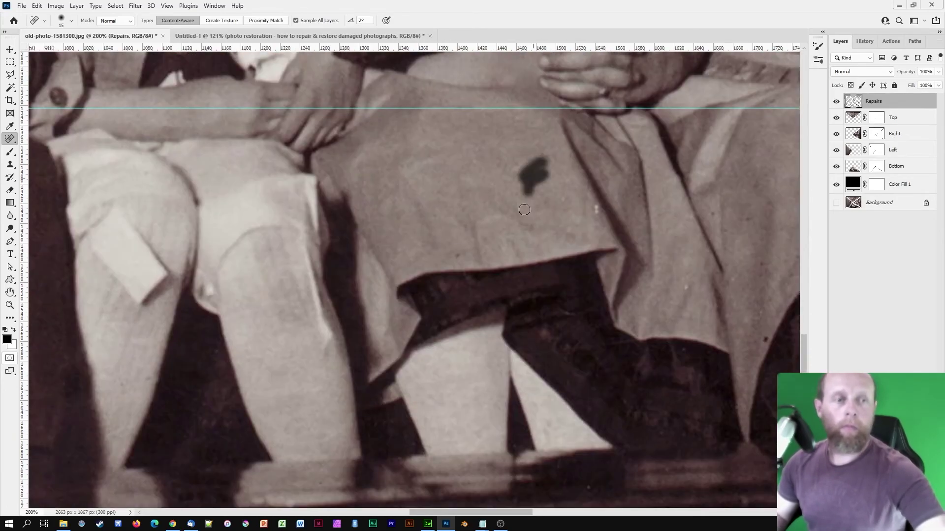
- Spot-heal the specks on the skirts and legs of the front-row girls toward the photo's right side
drag(762, 313, 387, 296)
click(578, 135)
click(649, 116)
drag(669, 168, 677, 158)
click(241, 345)
mouse_move(421, 481)
mouse_down()
mouse_move(352, 310)
mouse_move(291, 339)
mouse_up()
drag(720, 315, 729, 320)
- Heal the specks and faint scratches in the dark area at the photo's lower-right corner
drag(733, 330, 440, 313)
drag(441, 365, 420, 360)
drag(738, 296, 361, 296)
drag(339, 378, 382, 393)
click(472, 154)
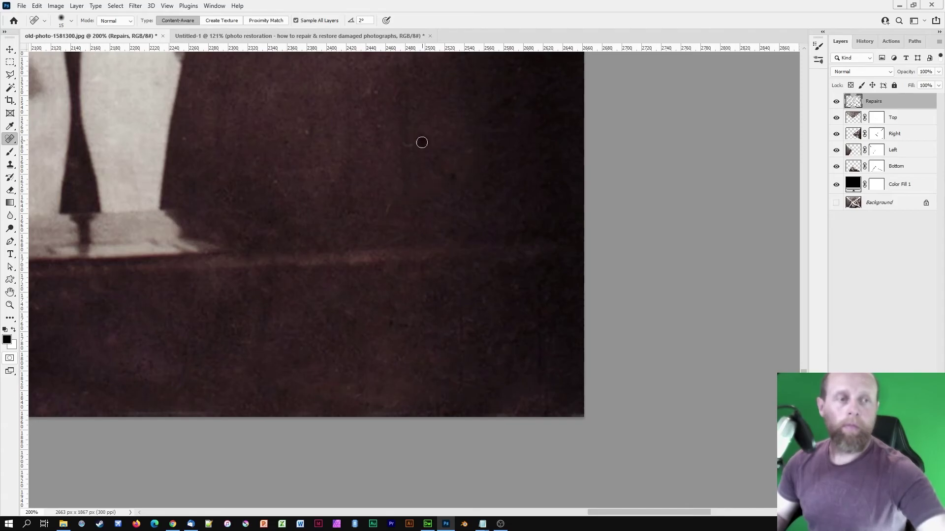
drag(449, 147, 498, 263)
drag(485, 128, 514, 135)
- Clear all guides and compare the whole photo with and without the Repairs layer
key(ctrl+0)
click(167, 6)
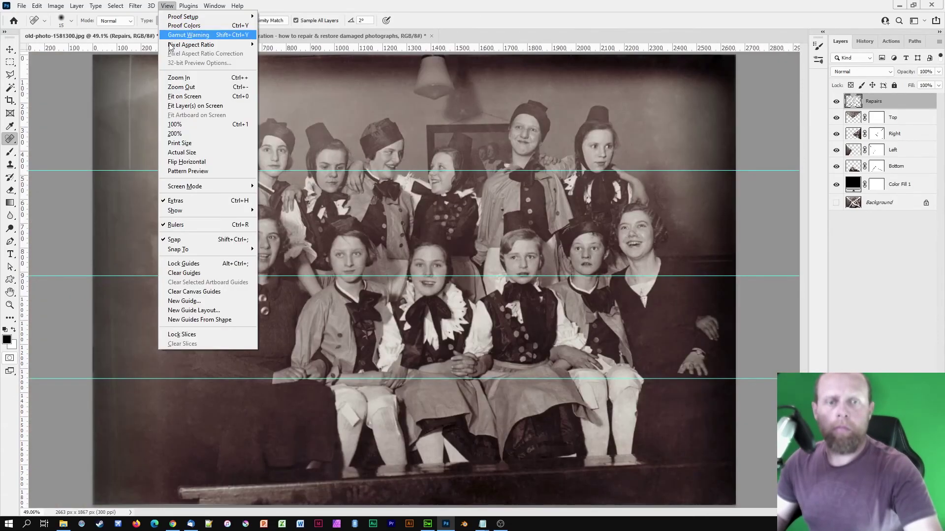
click(188, 273)
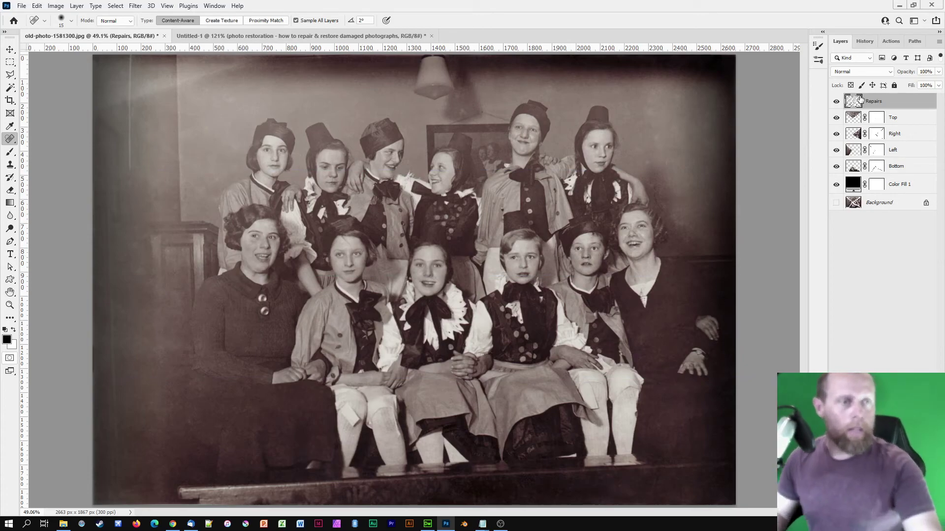
click(835, 105)
click(835, 105)
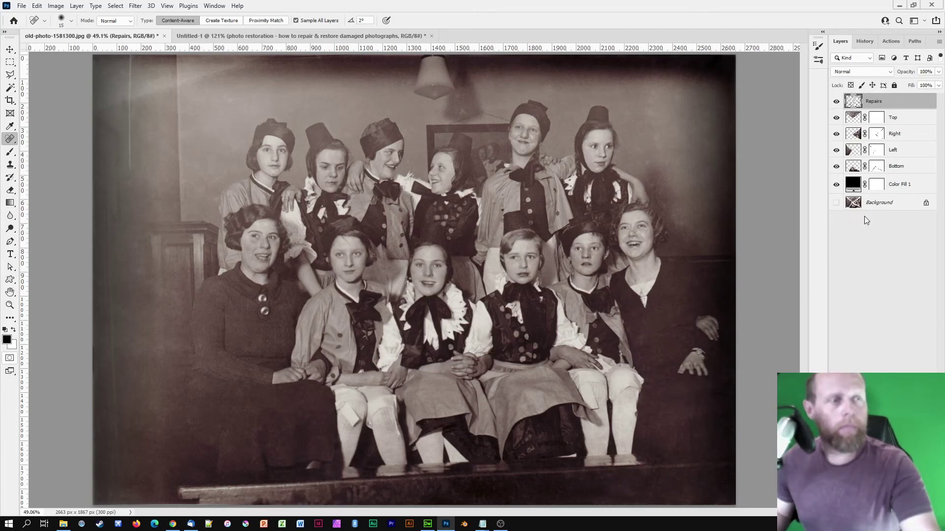
- Add a Hue/Saturation adjustment layer and remove all colour to turn the photo black and white
click(887, 404)
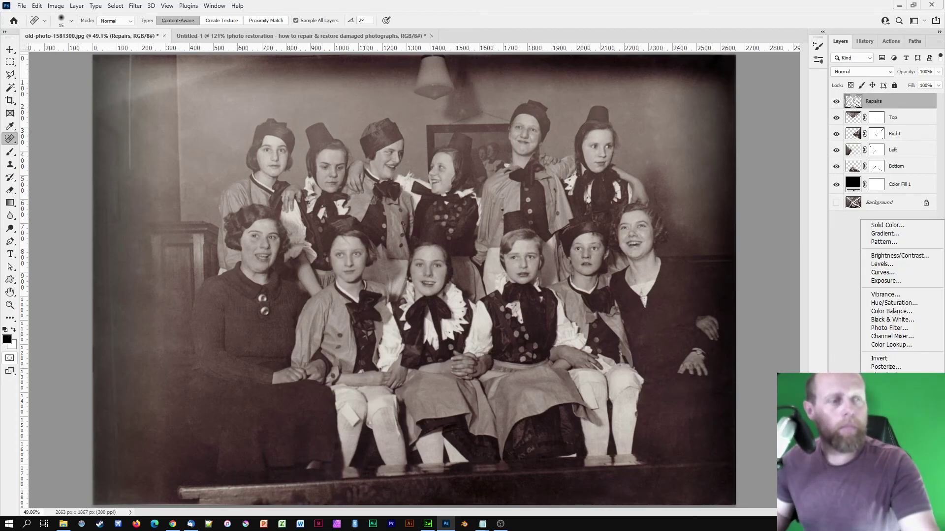
click(893, 302)
drag(705, 191, 637, 192)
- Add a Curves adjustment layer that increases contrast by slightly lowering the curve and pulling the black and white points inward
click(887, 404)
click(890, 270)
drag(742, 185, 742, 191)
drag(661, 272, 664, 272)
drag(769, 273, 758, 272)
click(781, 92)
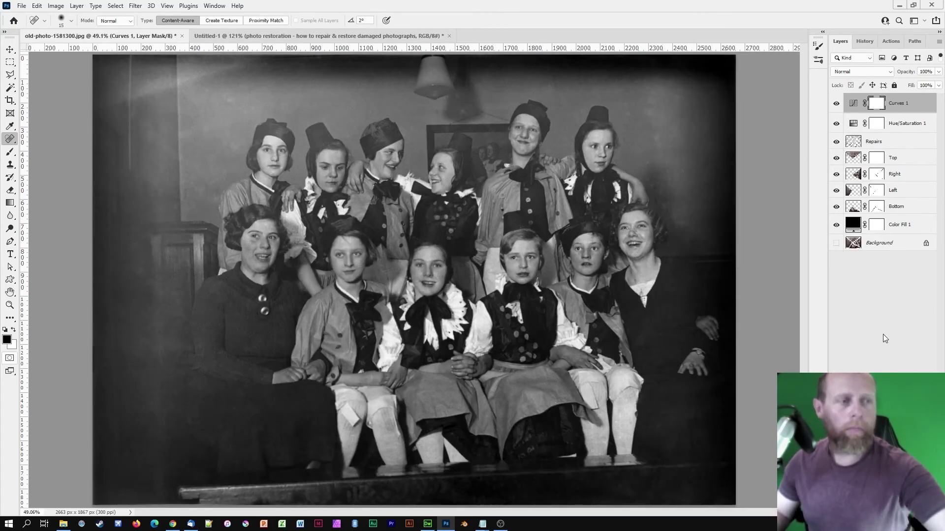
- Add a second Curves adjustment layer and pull its curve down to darken the whole photo strongly
click(910, 407)
key(ctrl+z)
click(885, 406)
click(888, 277)
drag(717, 211, 723, 232)
- Paint black on the second Curves layer's mask over the group with a soft 600 px brush, keeping only the edges darkened
key(b)
click(877, 103)
right_click(384, 227)
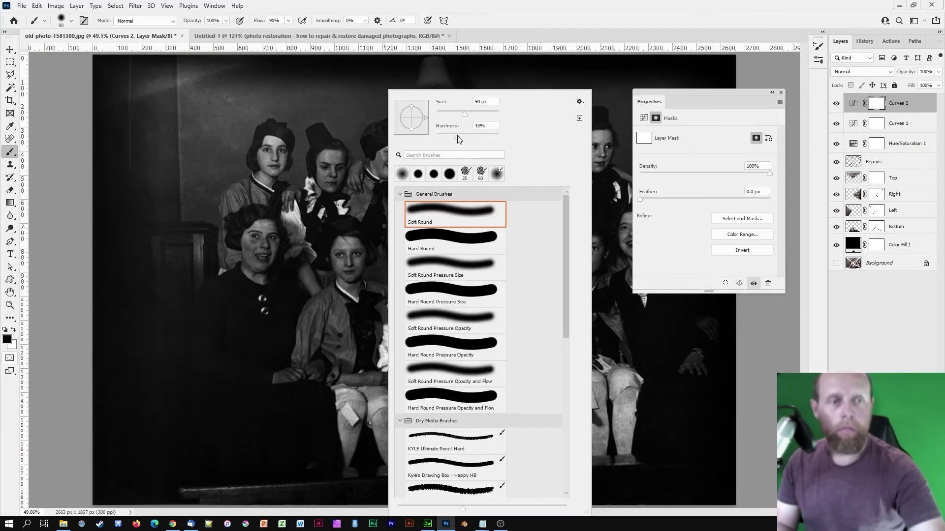
drag(458, 136, 438, 137)
click(780, 92)
key(bracketright)
key(bracketright)
key(bracketright)
key(bracketright)
key(bracketright)
key(bracketright)
key(bracketright)
key(bracketright)
key(bracketright)
key(bracketright)
mouse_move(185, 118)
mouse_down()
mouse_move(695, 401)
mouse_move(183, 426)
mouse_move(632, 337)
mouse_move(566, 394)
mouse_up()
- Compare the photo with and without the edge-darkening Curves layer
click(836, 105)
click(836, 105)
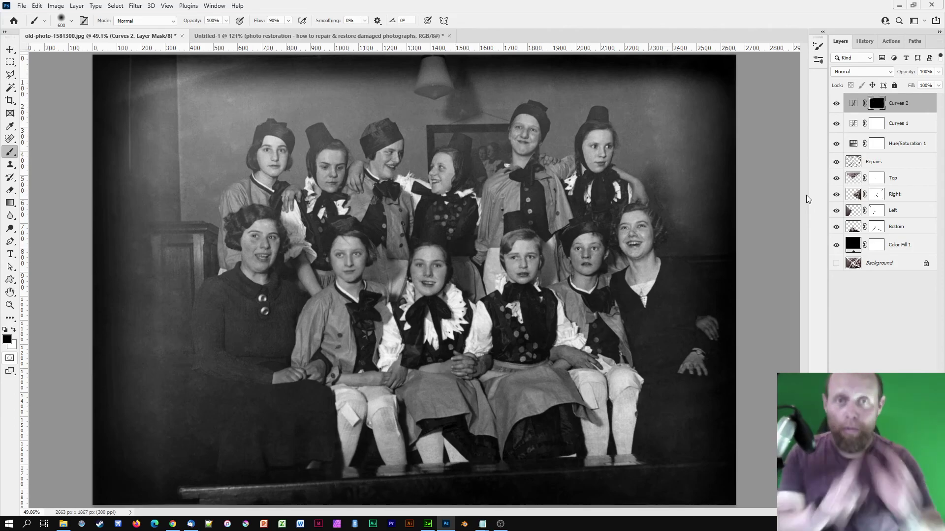
click(836, 104)
click(836, 105)
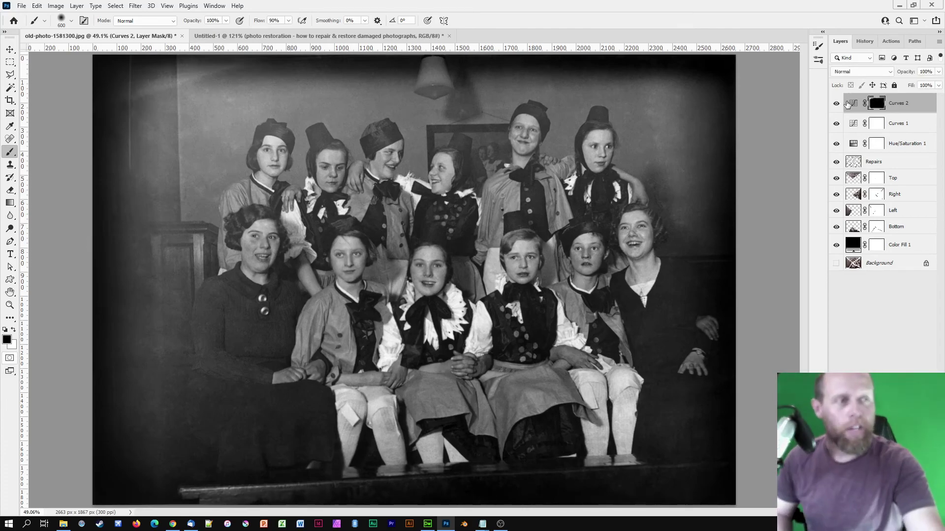
click(837, 104)
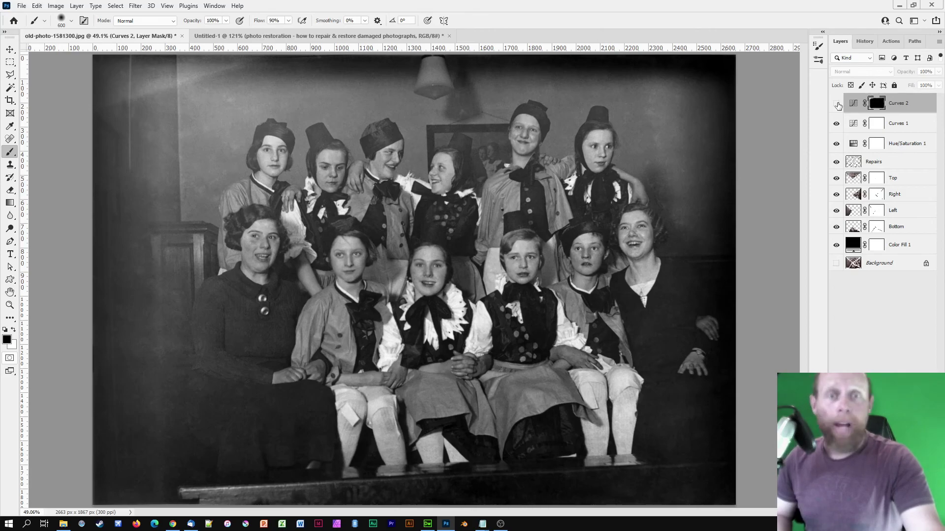
click(837, 105)
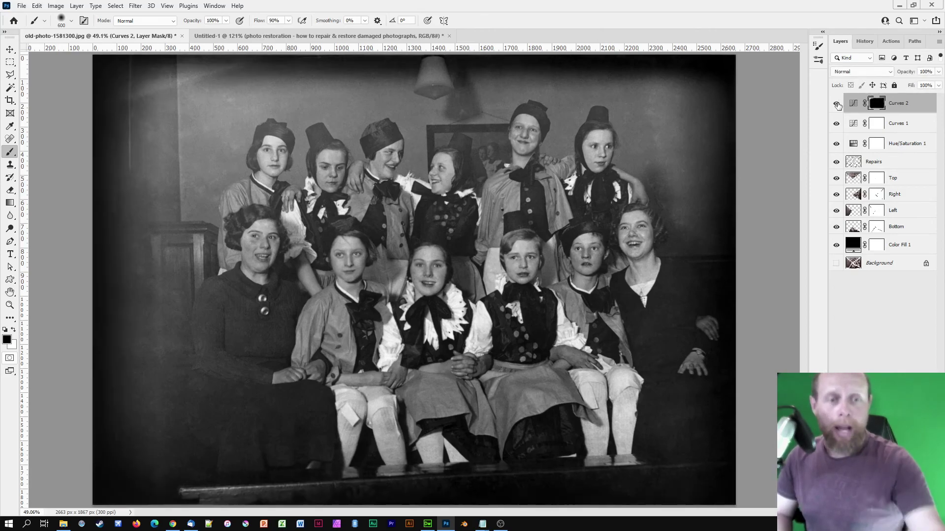